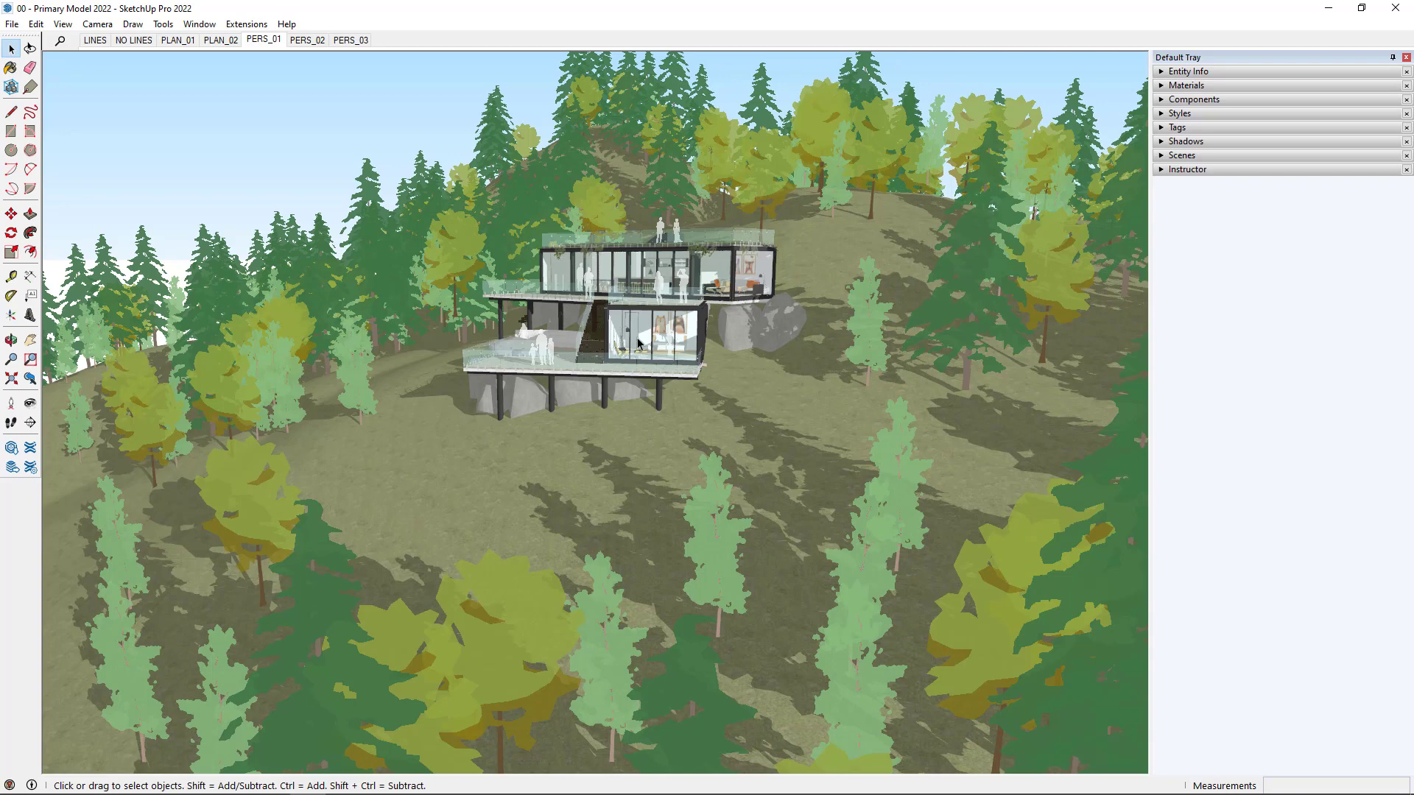
Step: Show the Getting Started toolbar with its Search SketchUp tool and hide the toolbar again
right_click(40, 131)
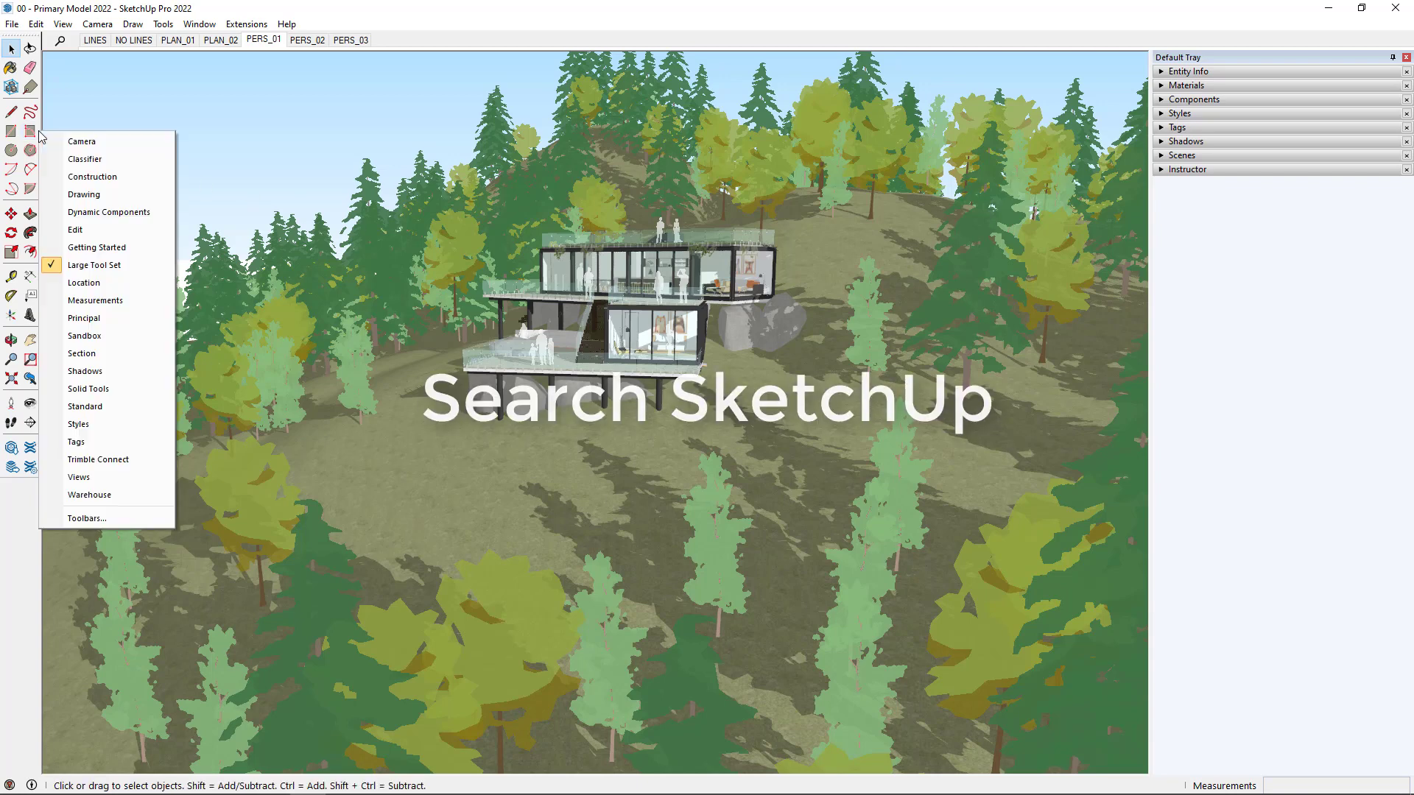
left_click(104, 252)
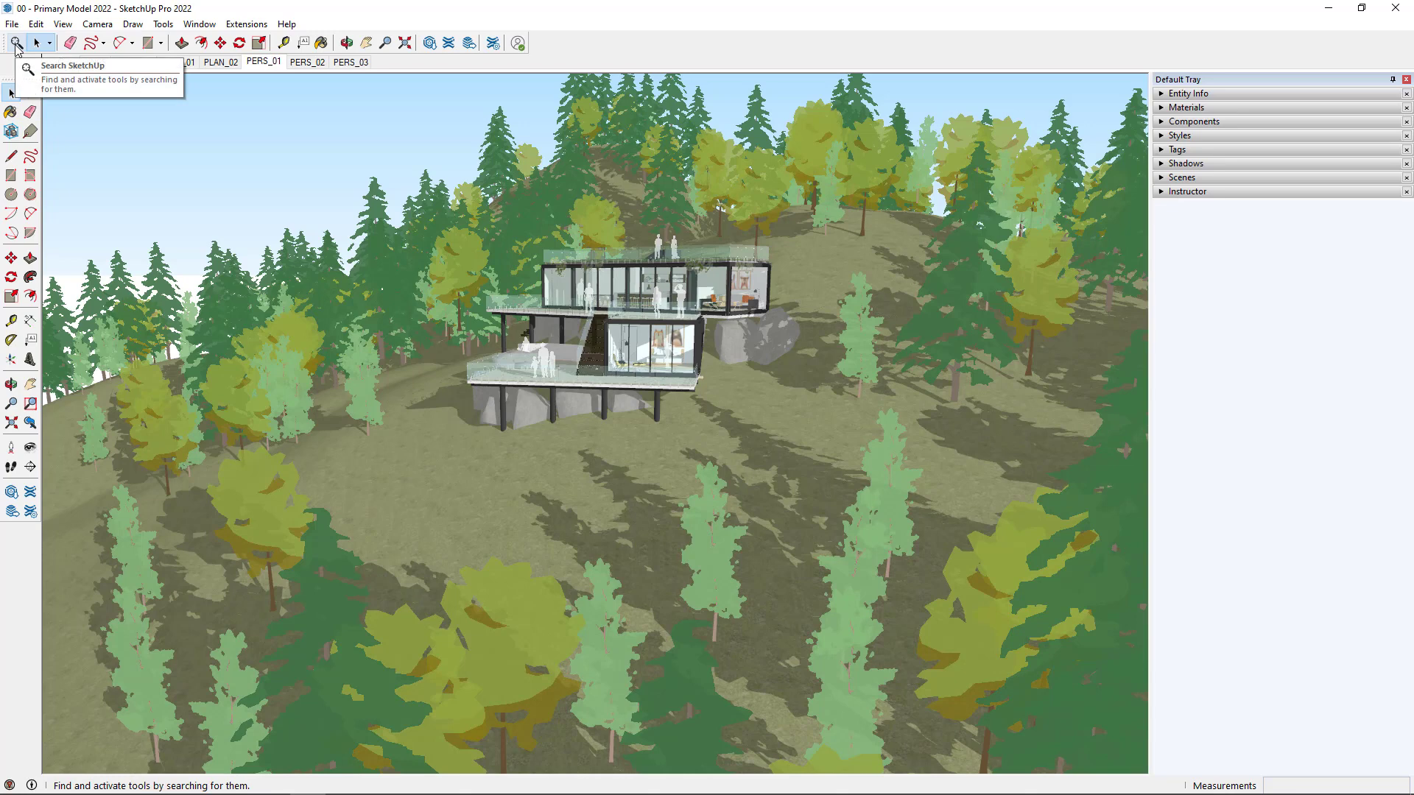
right_click(15, 45)
left_click(59, 160)
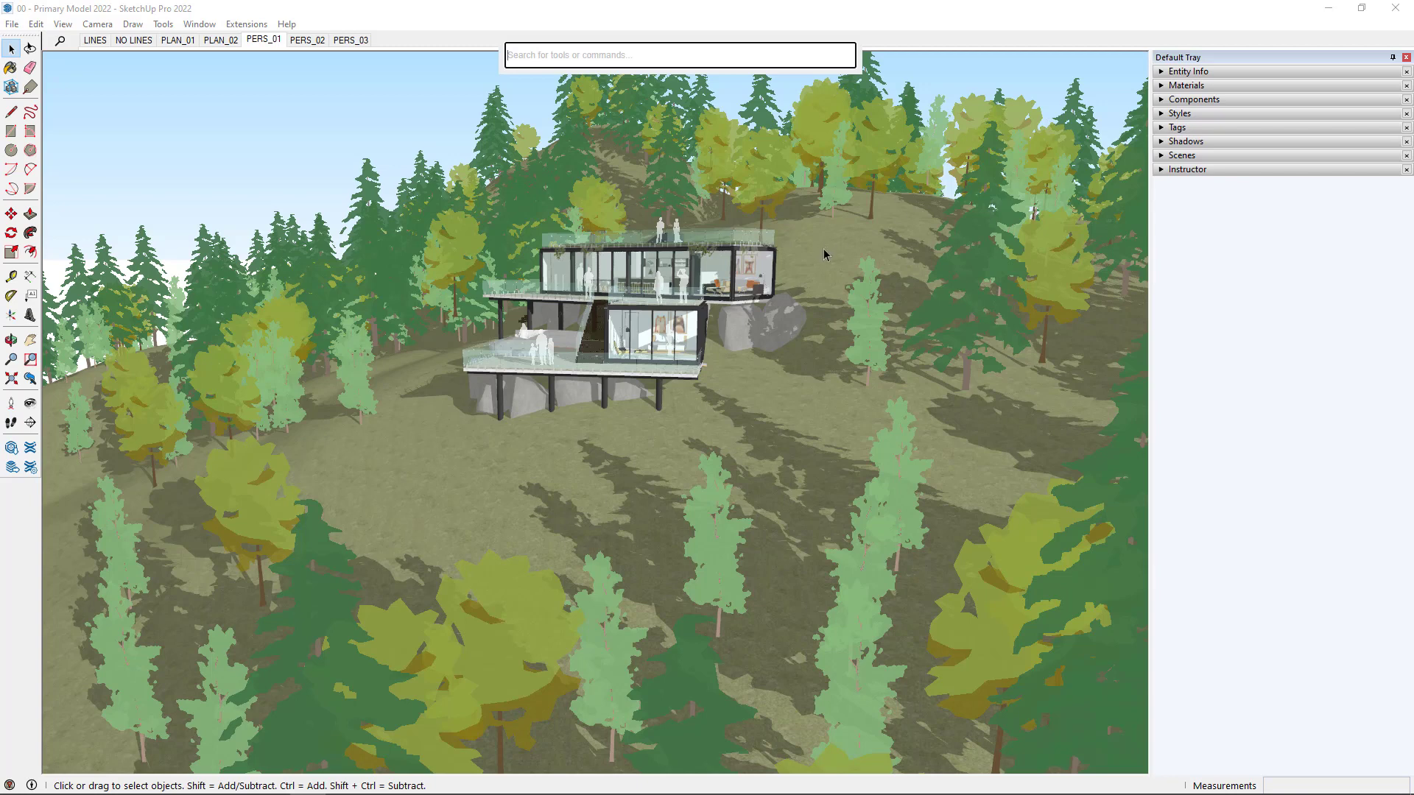
Step: Search the commands for "line", browse the matching tools and clear the query
type("line")
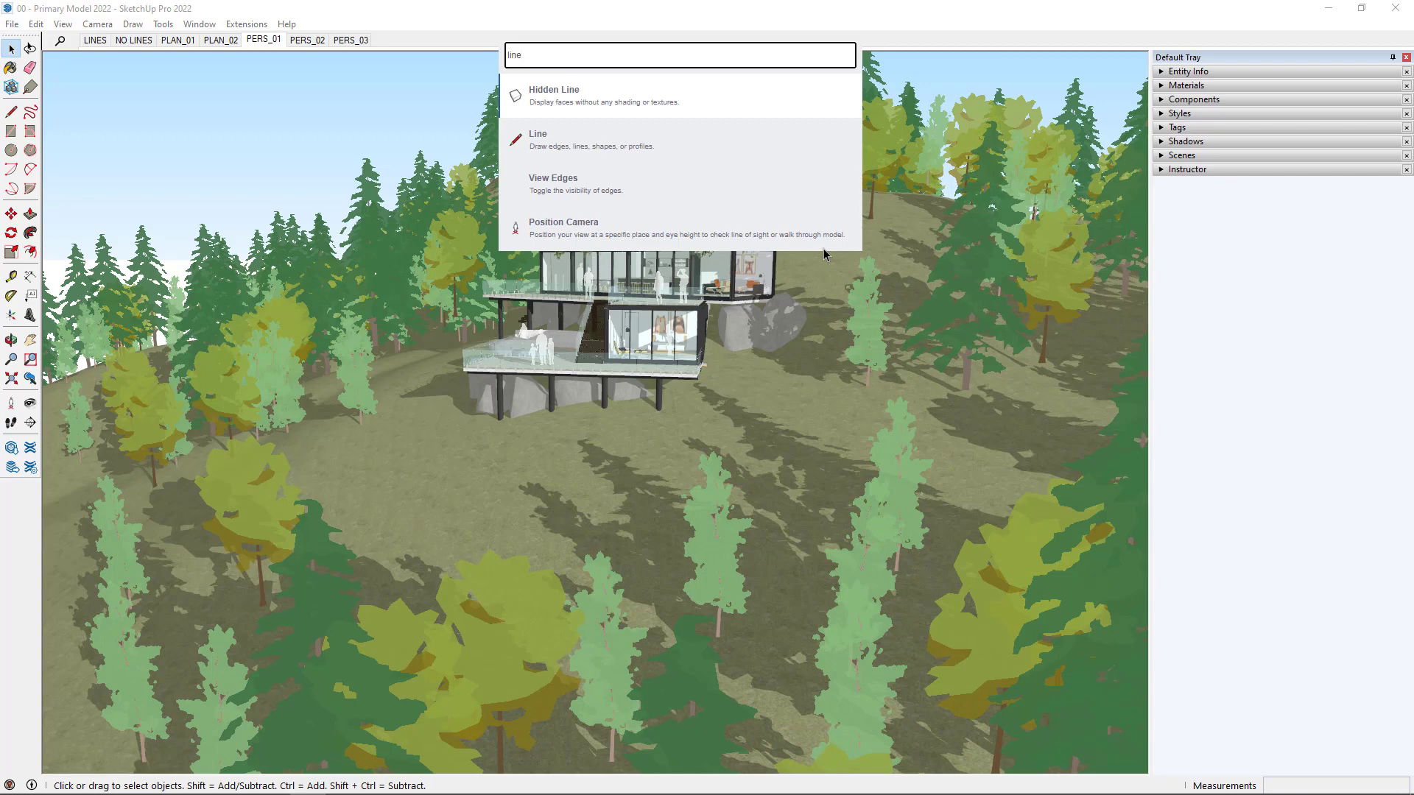
key("Down")
key("Down")
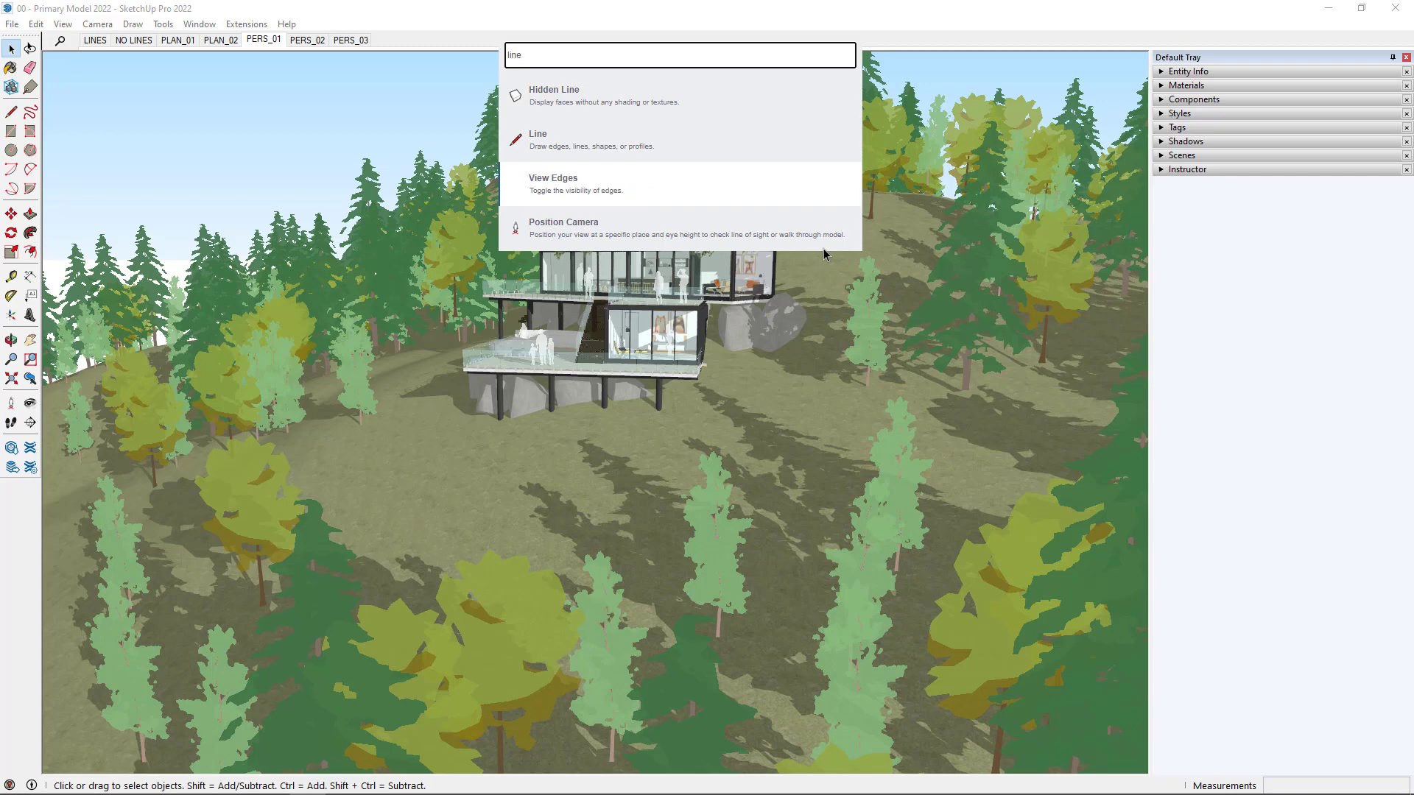
key("BackSpace")
key("BackSpace")
key("BackSpace")
key("BackSpace")
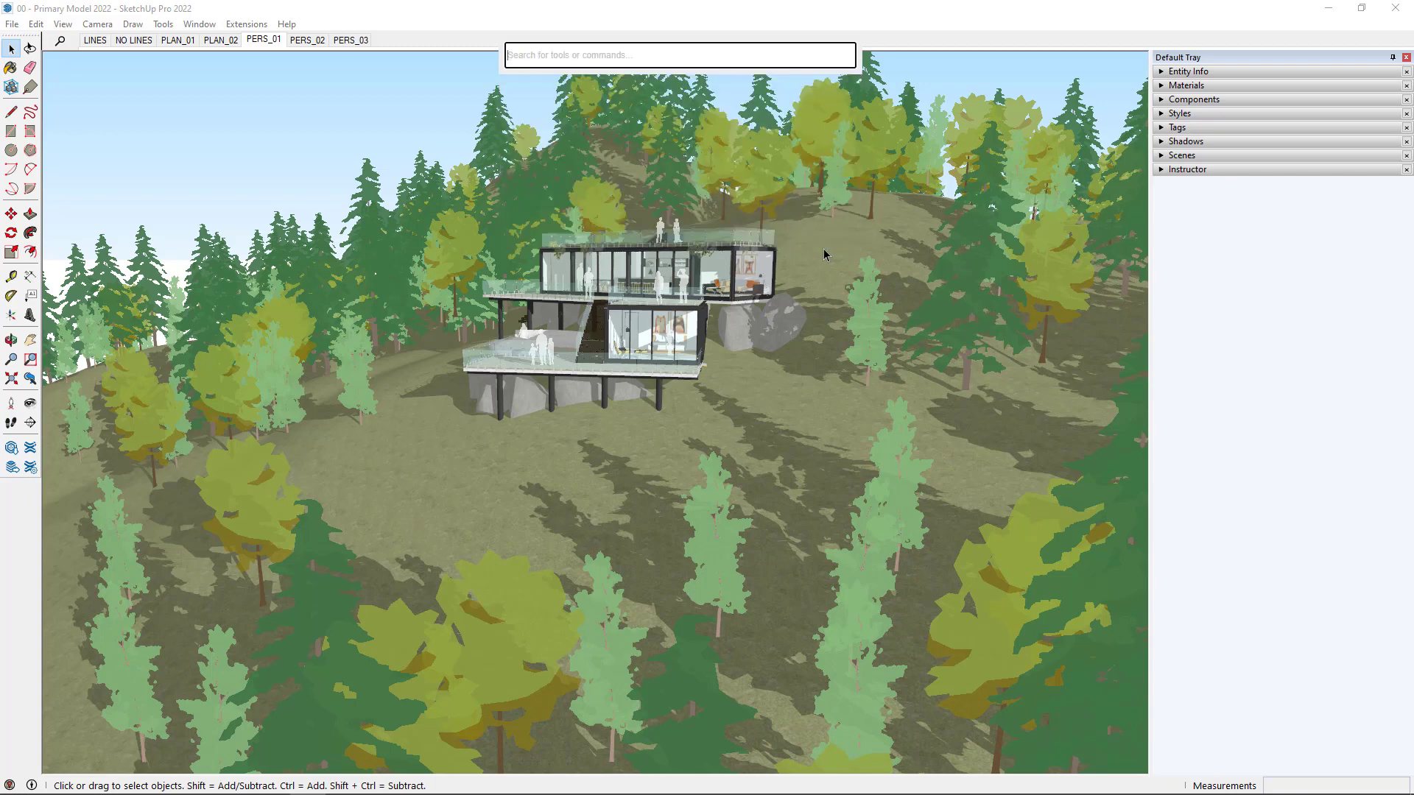
Step: Find the Lasso selection tool by searching the commands for "lass" and activate it
type("lass")
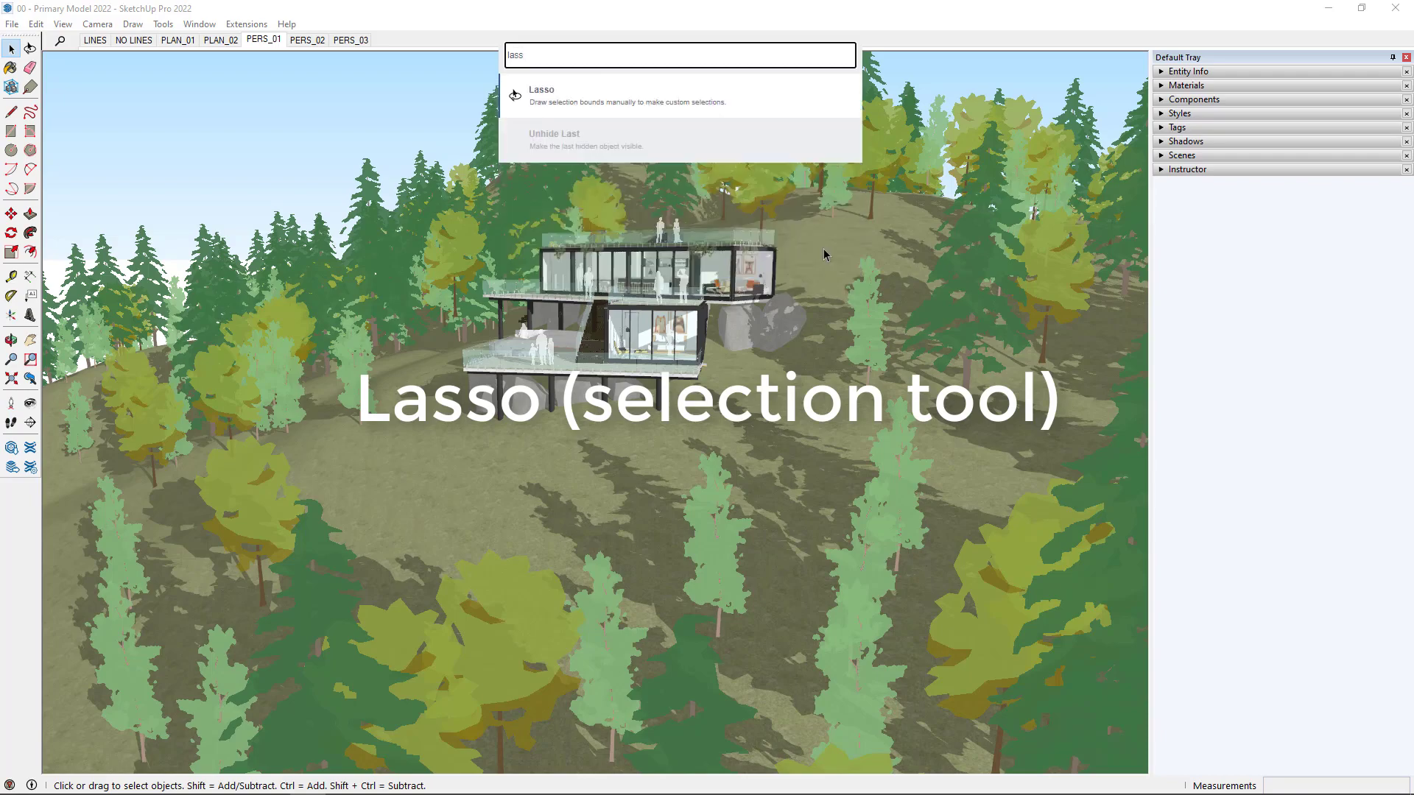
key("Return")
scroll(823, 255, "down", 5)
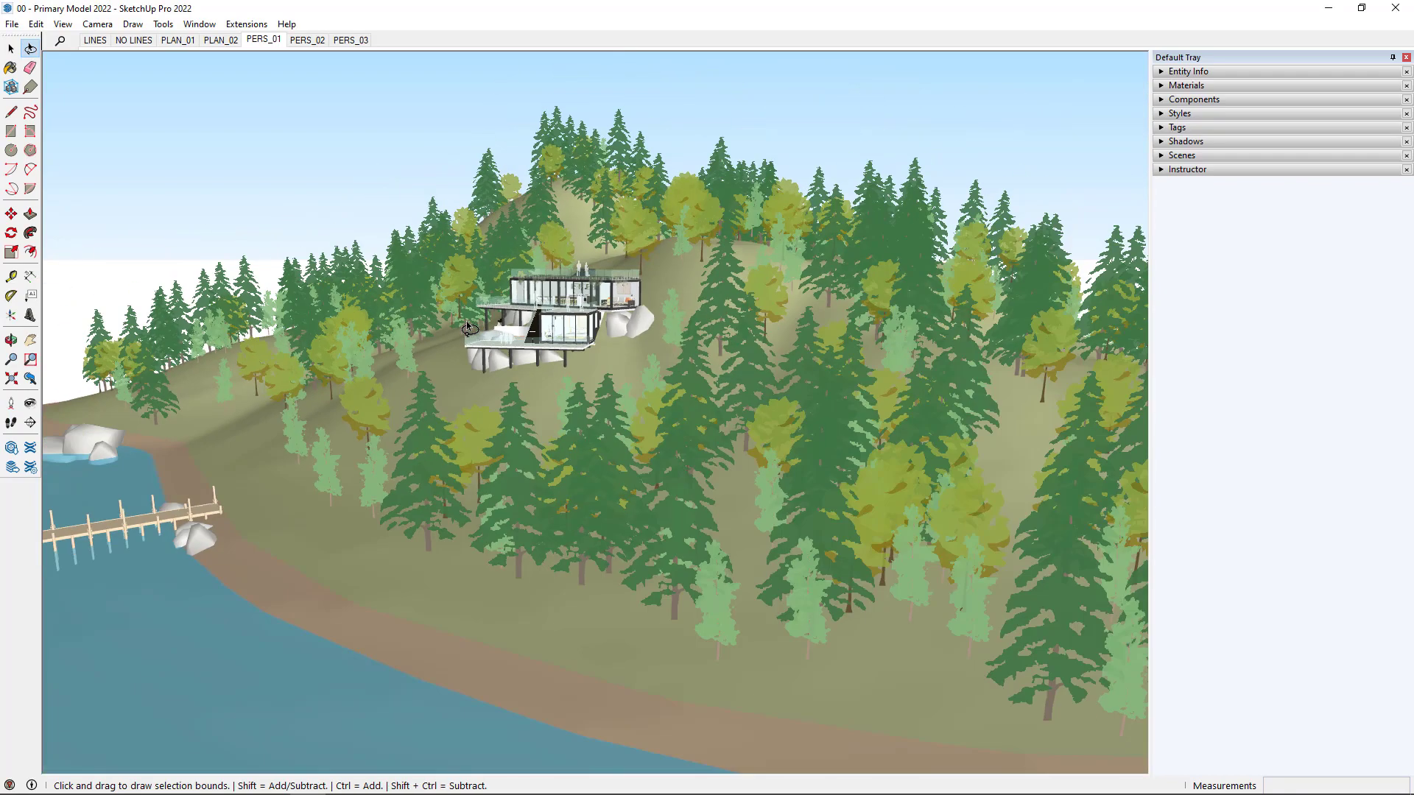
mouse_move(824, 255)
middle_mouse_down()
mouse_move(669, 436)
mouse_move(488, 324)
mouse_move(662, 471)
mouse_move(847, 442)
middle_mouse_up()
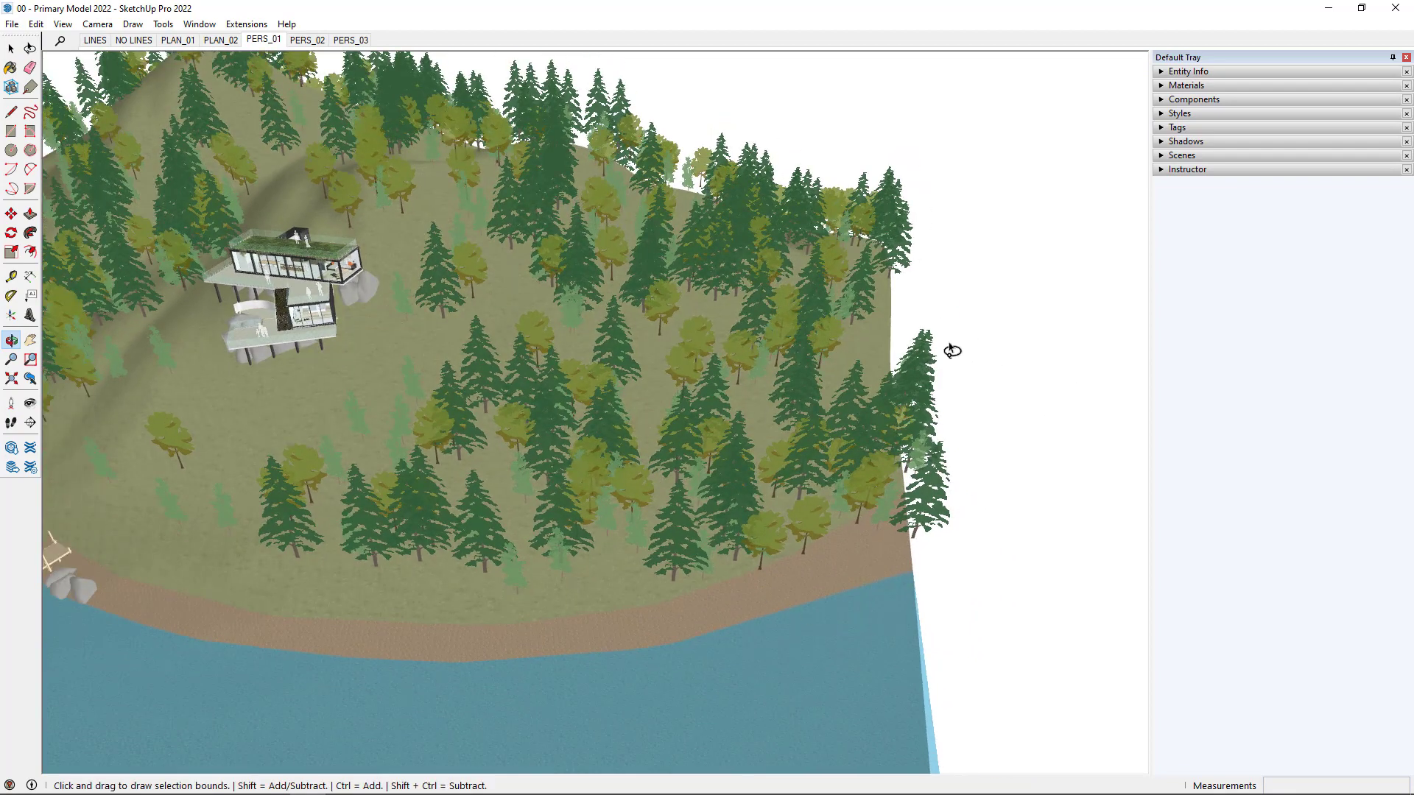
Step: Open the trees group for editing, lasso-select the trees at the shoreline corner of the terrain and delete them
key("space")
left_click(913, 398)
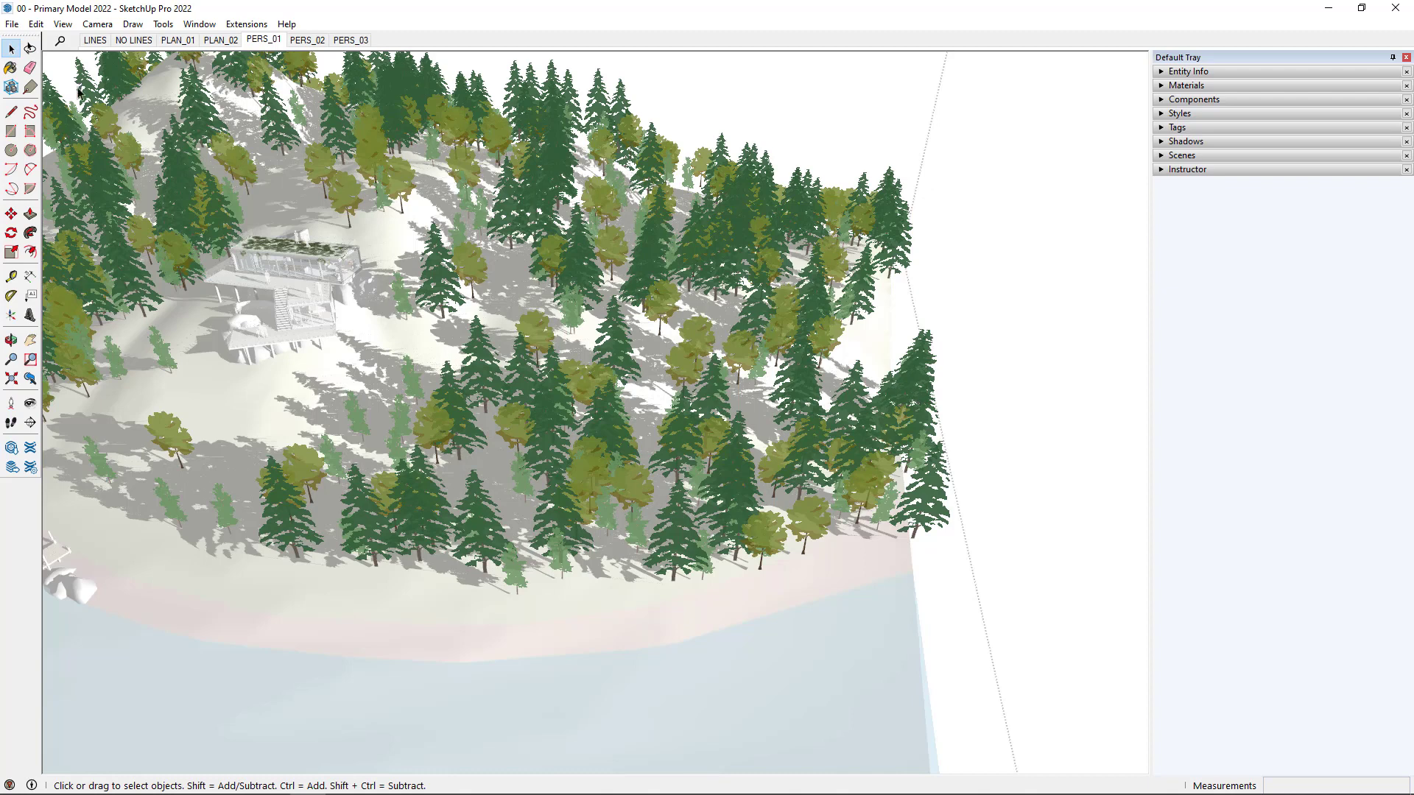
key("o")
mouse_move(1003, 410)
left_mouse_down()
mouse_move(988, 343)
mouse_move(923, 294)
mouse_move(844, 363)
mouse_move(709, 570)
mouse_move(785, 623)
mouse_move(1032, 583)
mouse_move(1016, 537)
left_mouse_up()
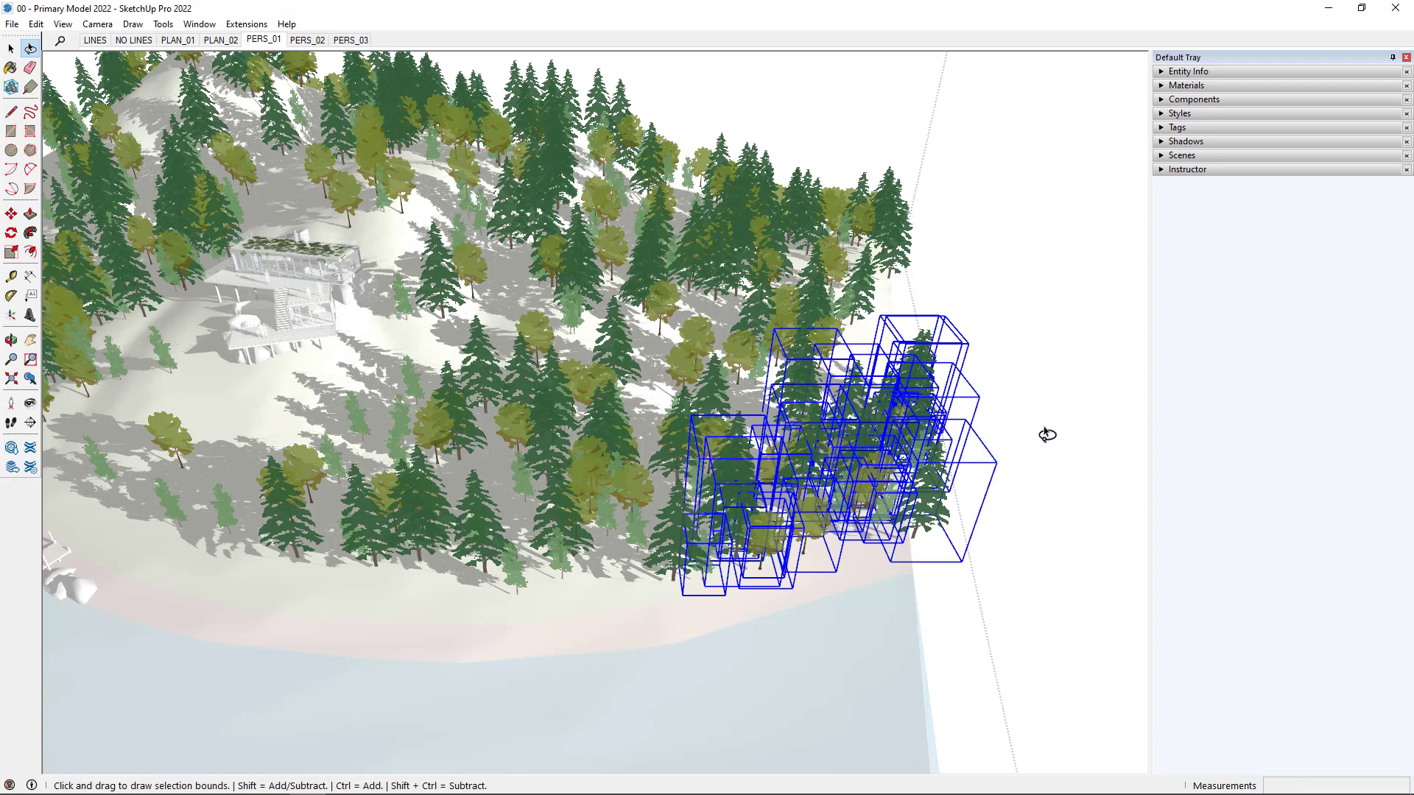
mouse_move(1061, 391)
left_mouse_down()
mouse_move(1062, 501)
mouse_move(948, 615)
mouse_move(724, 651)
mouse_move(649, 628)
mouse_move(658, 592)
mouse_move(993, 309)
mouse_move(1050, 357)
mouse_move(1053, 413)
left_mouse_up()
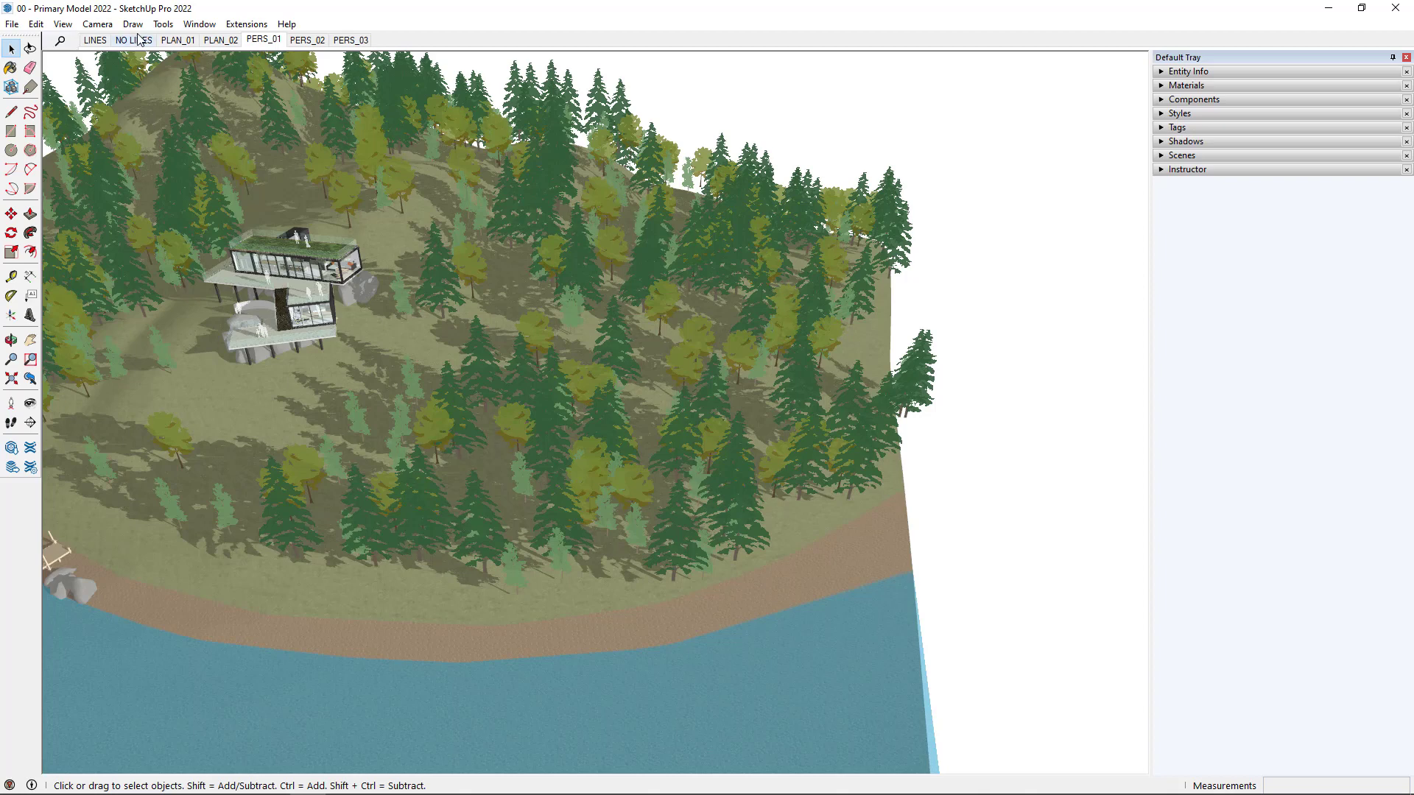
Step: Filter the scene list for "pers" and switch to the PERS_03 scene
left_click(62, 41)
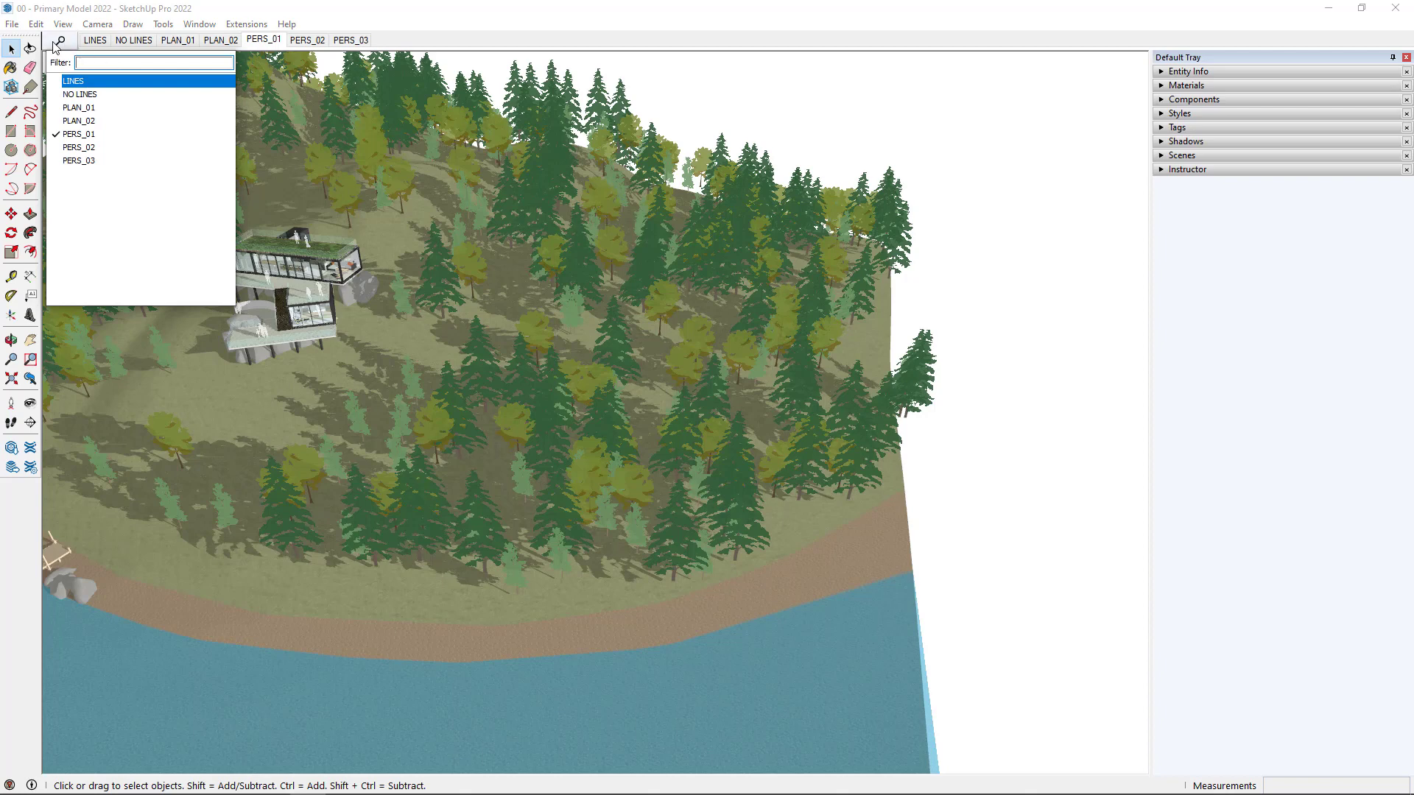
type("pers")
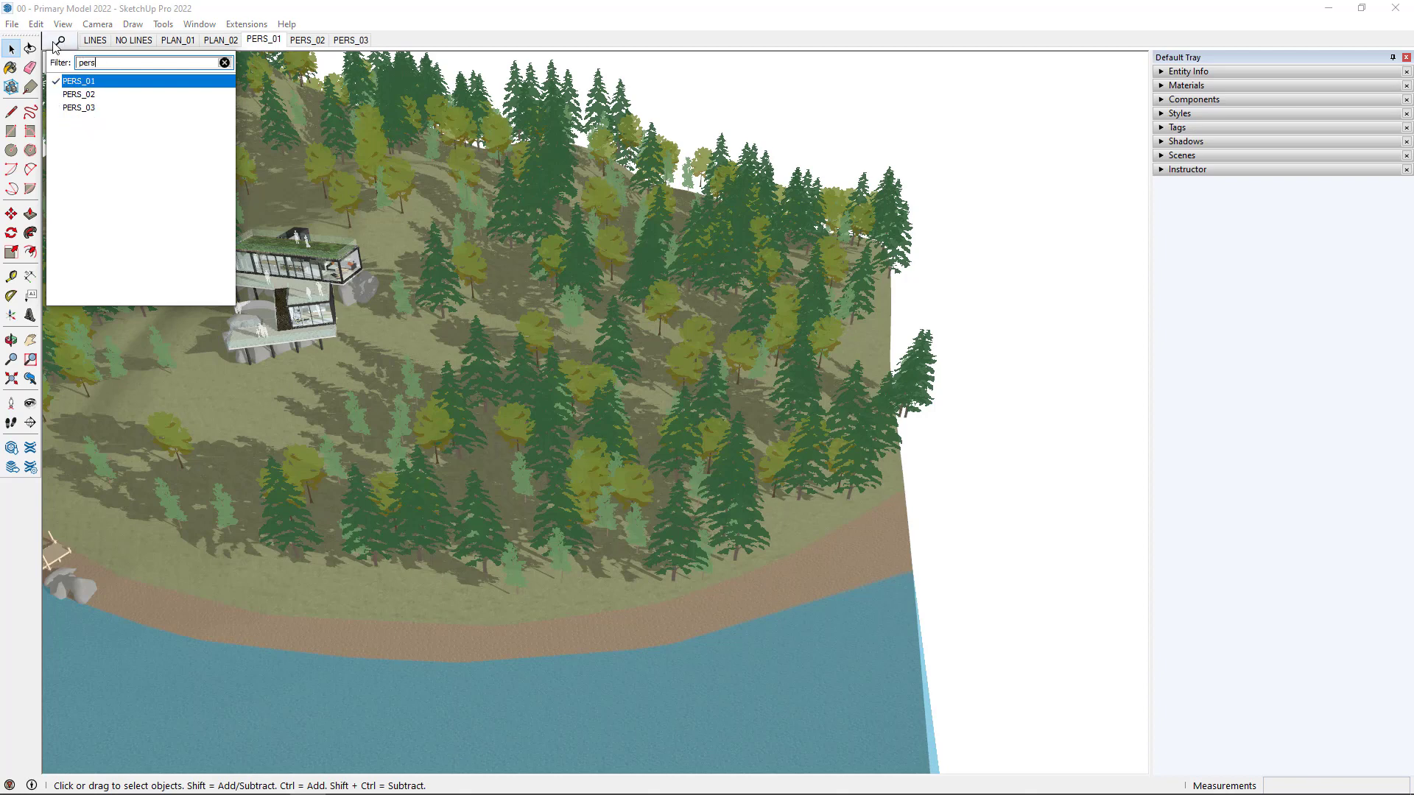
key("Down")
key("Down")
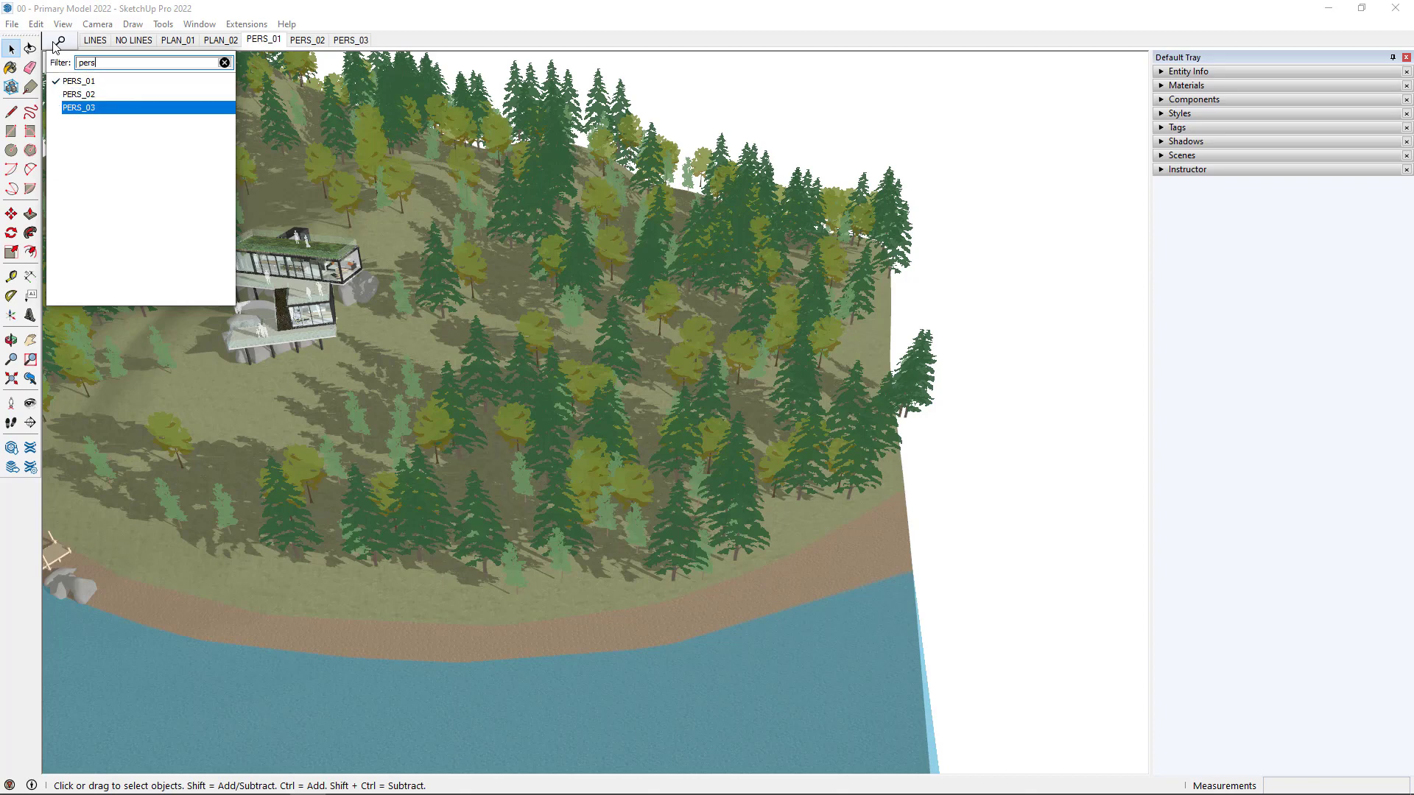
key("Return")
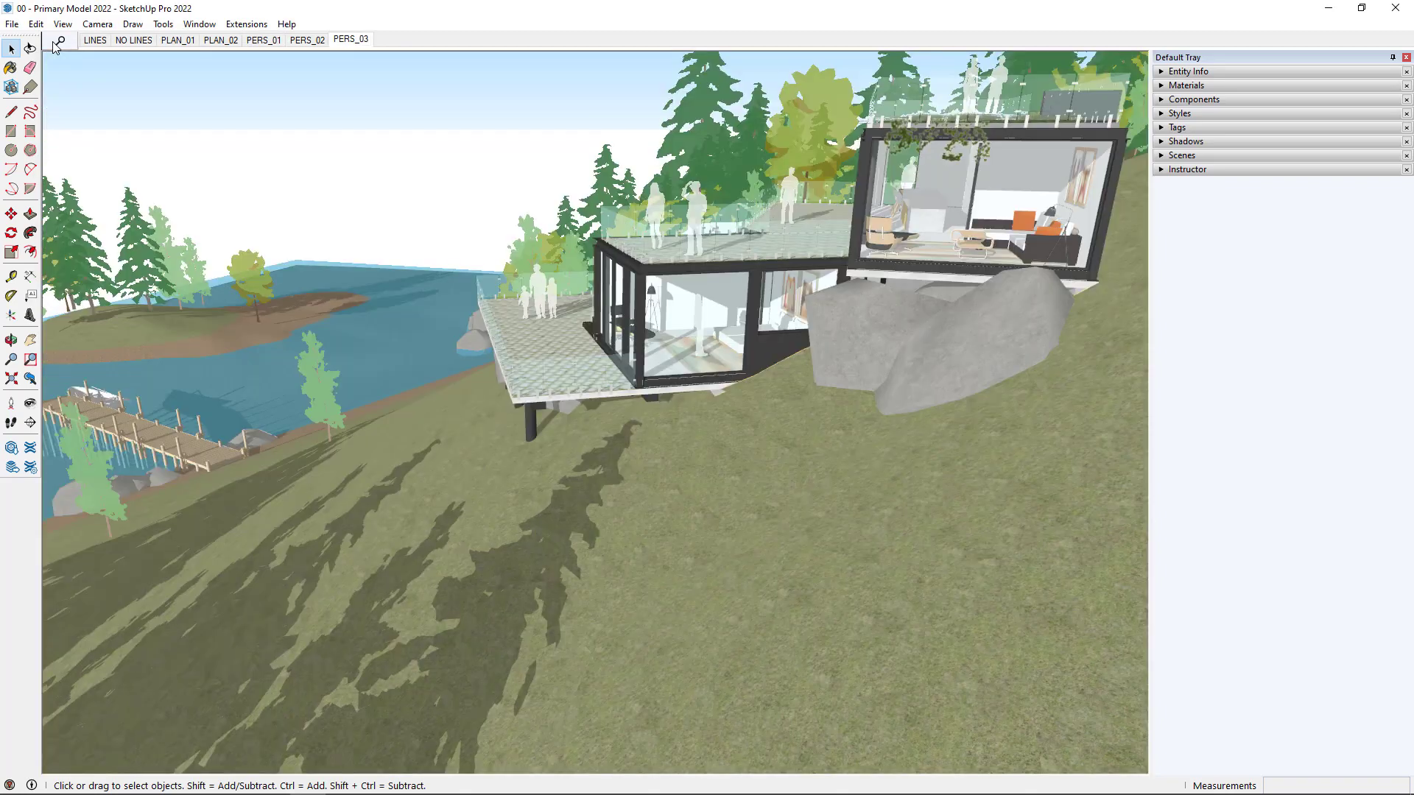
Step: Switch to the PLAN_01 scene and open the list of tags
left_click(165, 44)
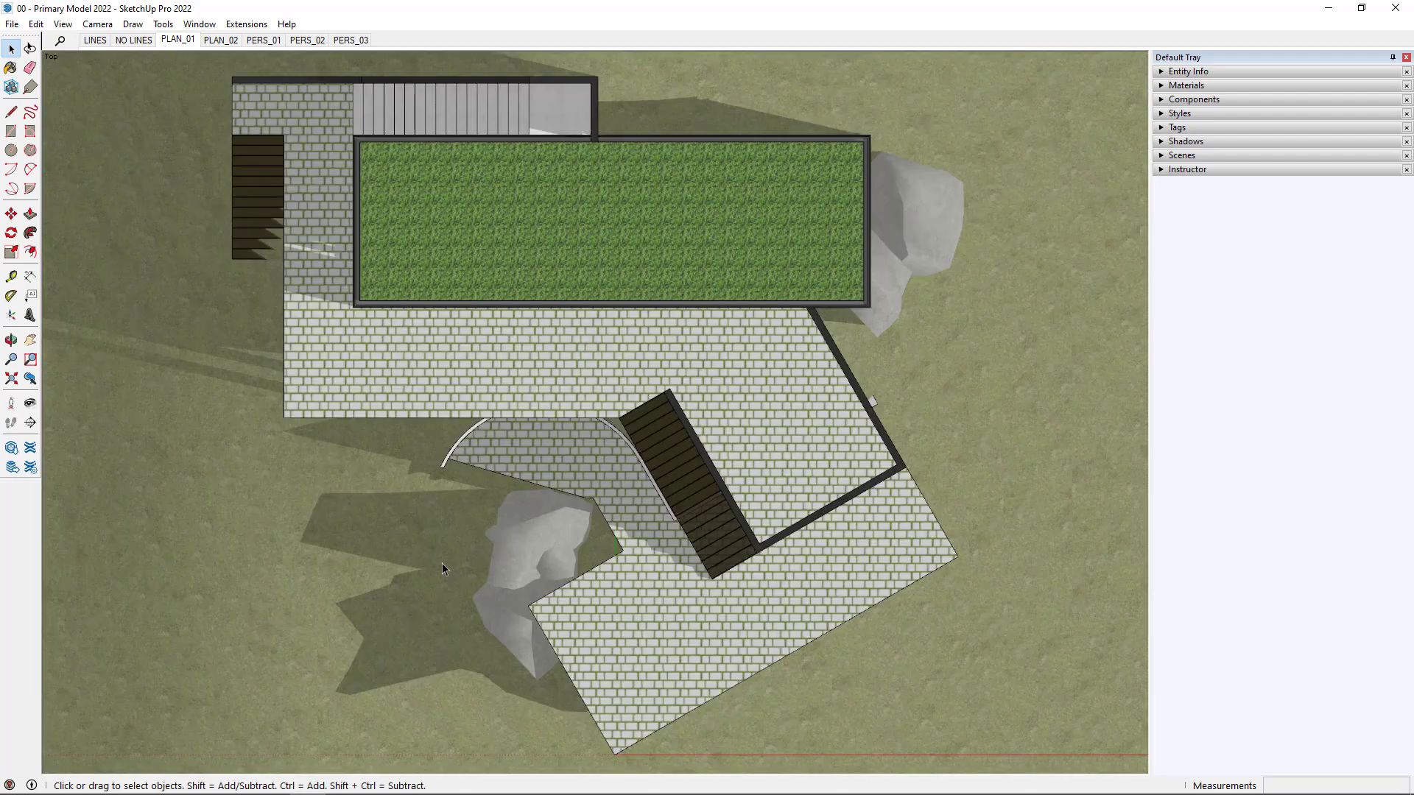
middle_click_drag(439, 560, 444, 333)
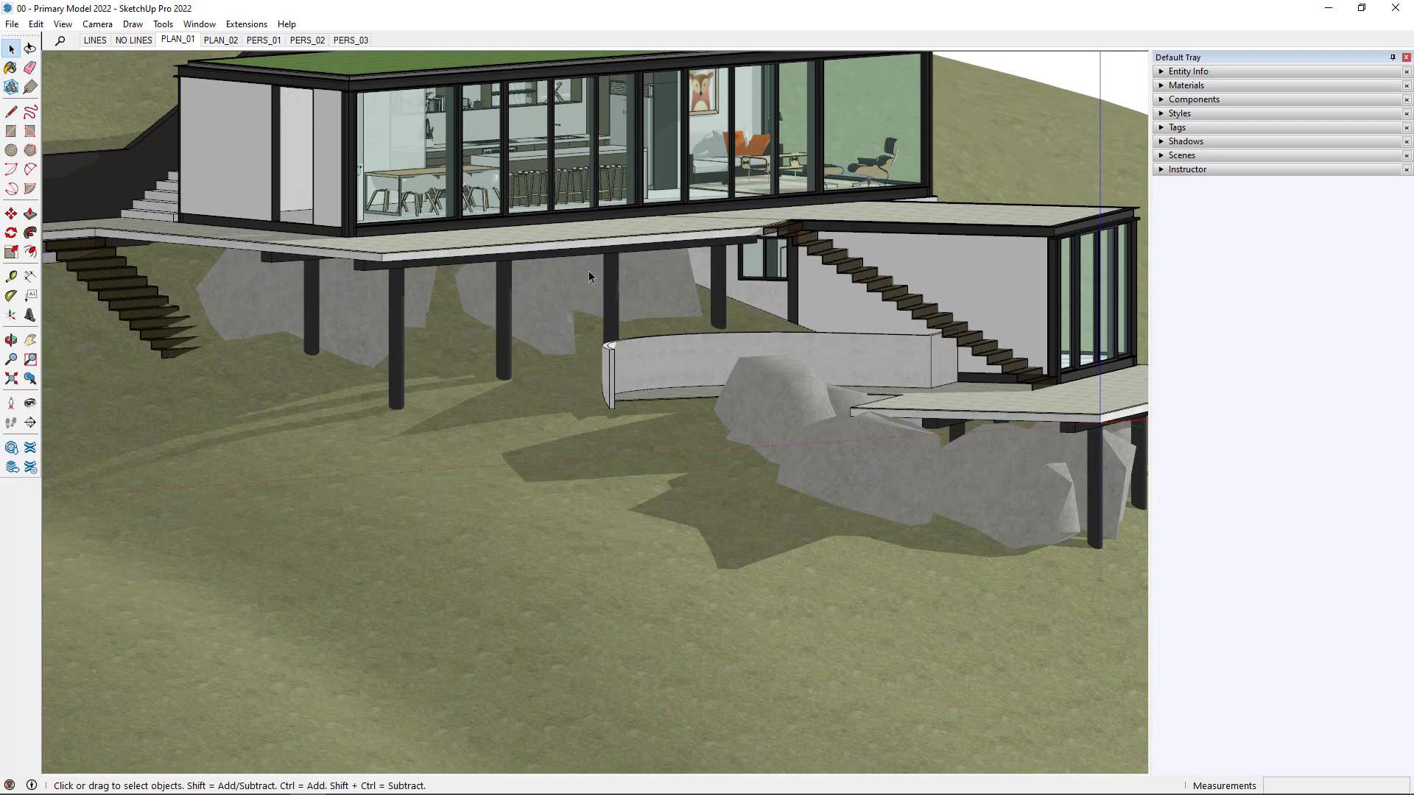
left_click(1166, 128)
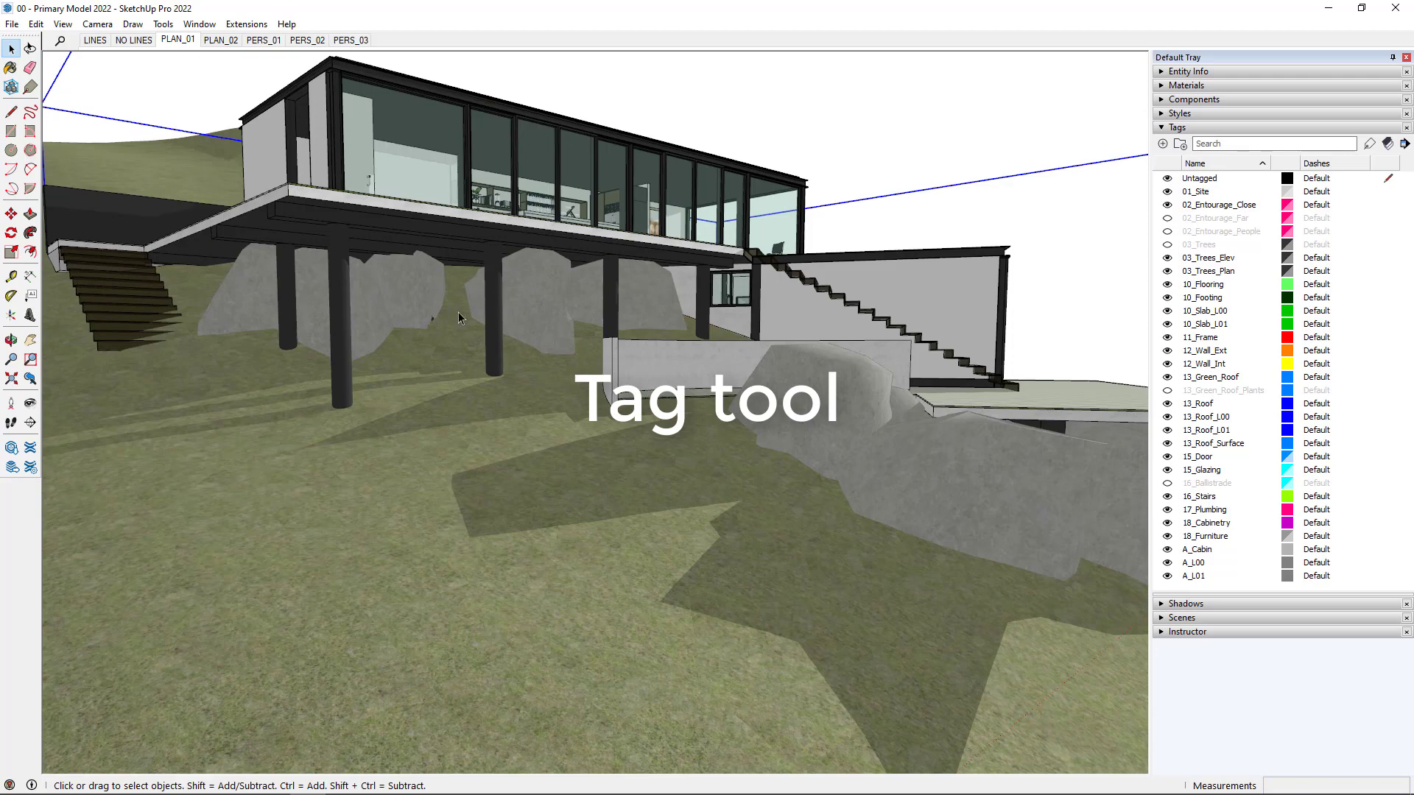
middle_click_drag(458, 318, 530, 427)
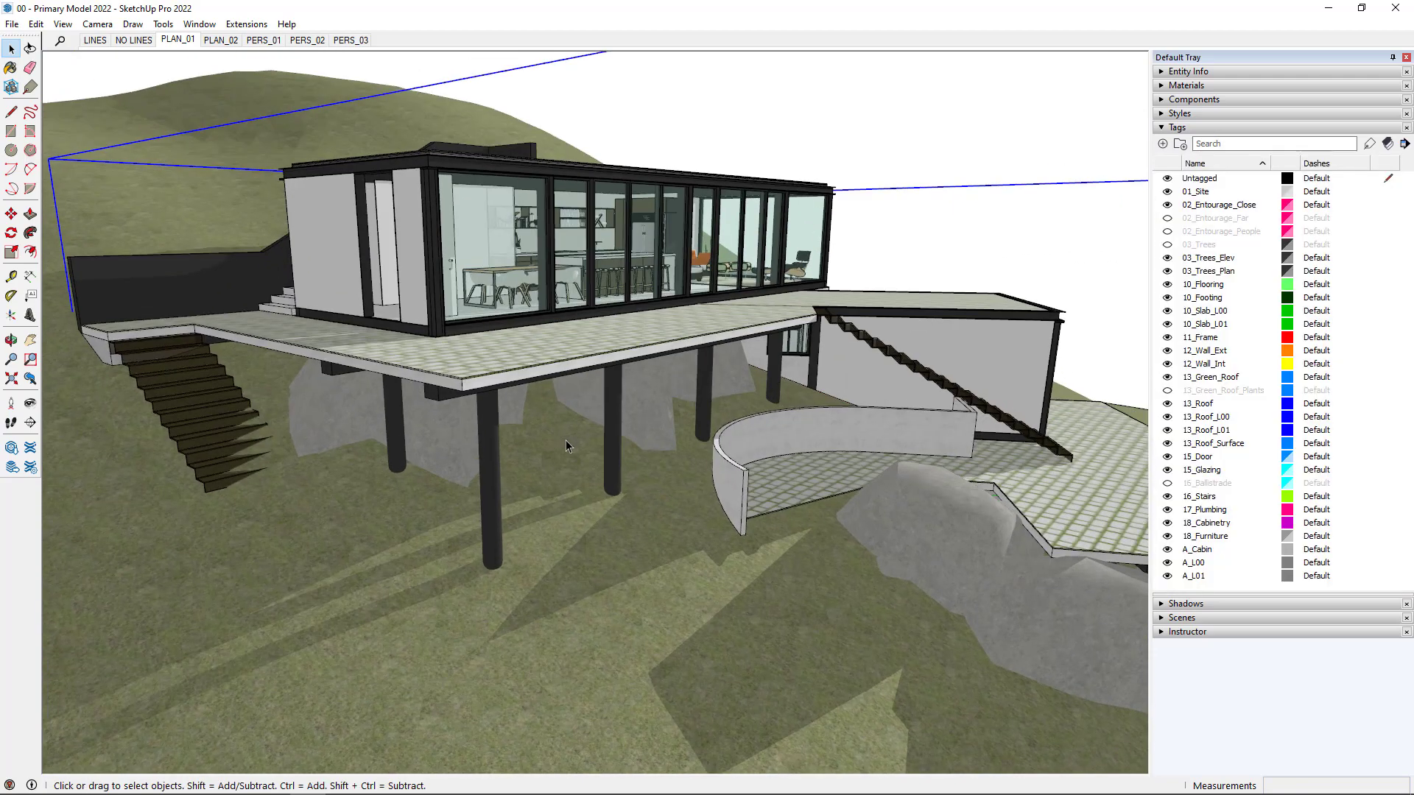
Step: Color the model by tag and hide the 01_Site and 02_Entourage_Close tags
left_click(1388, 145)
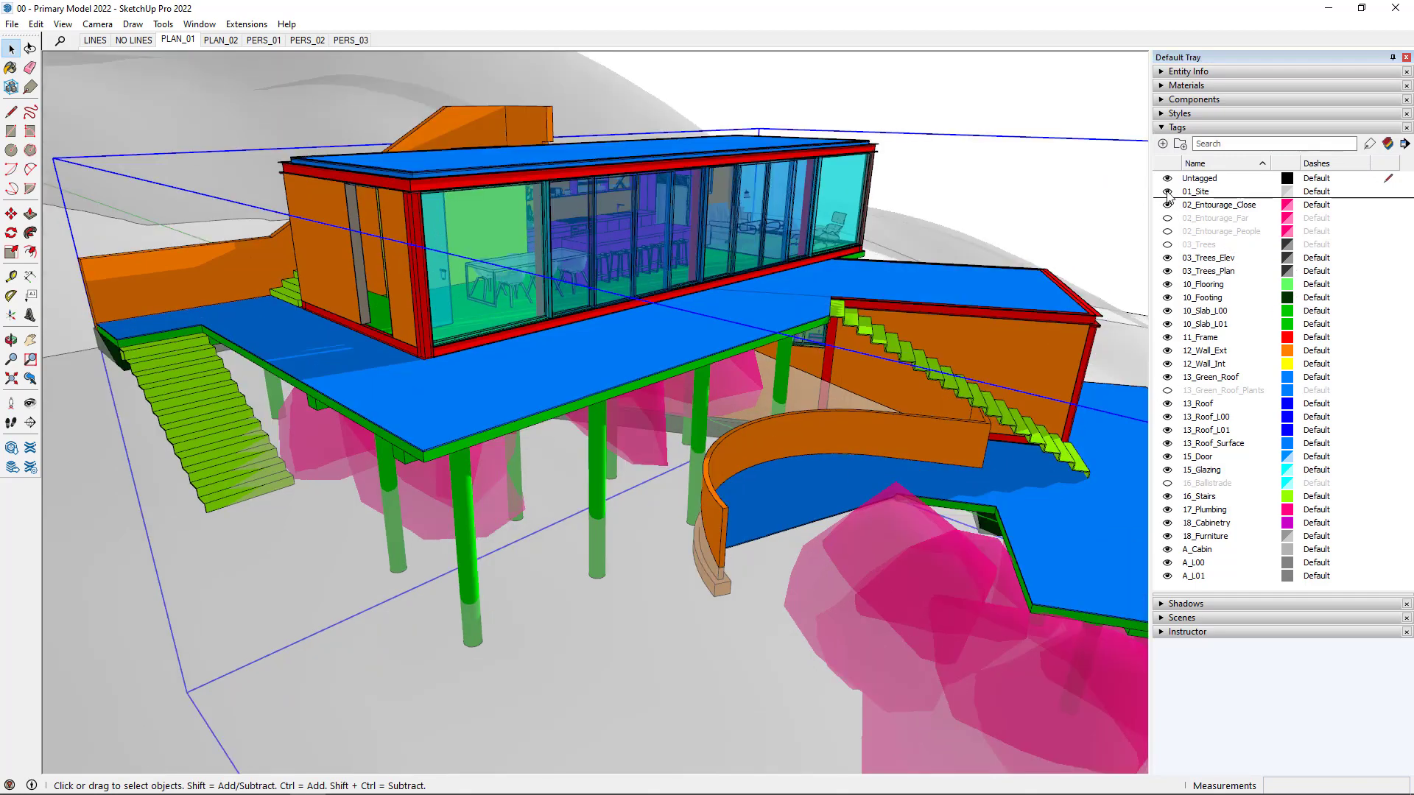
left_click(1167, 192)
left_click(1167, 205)
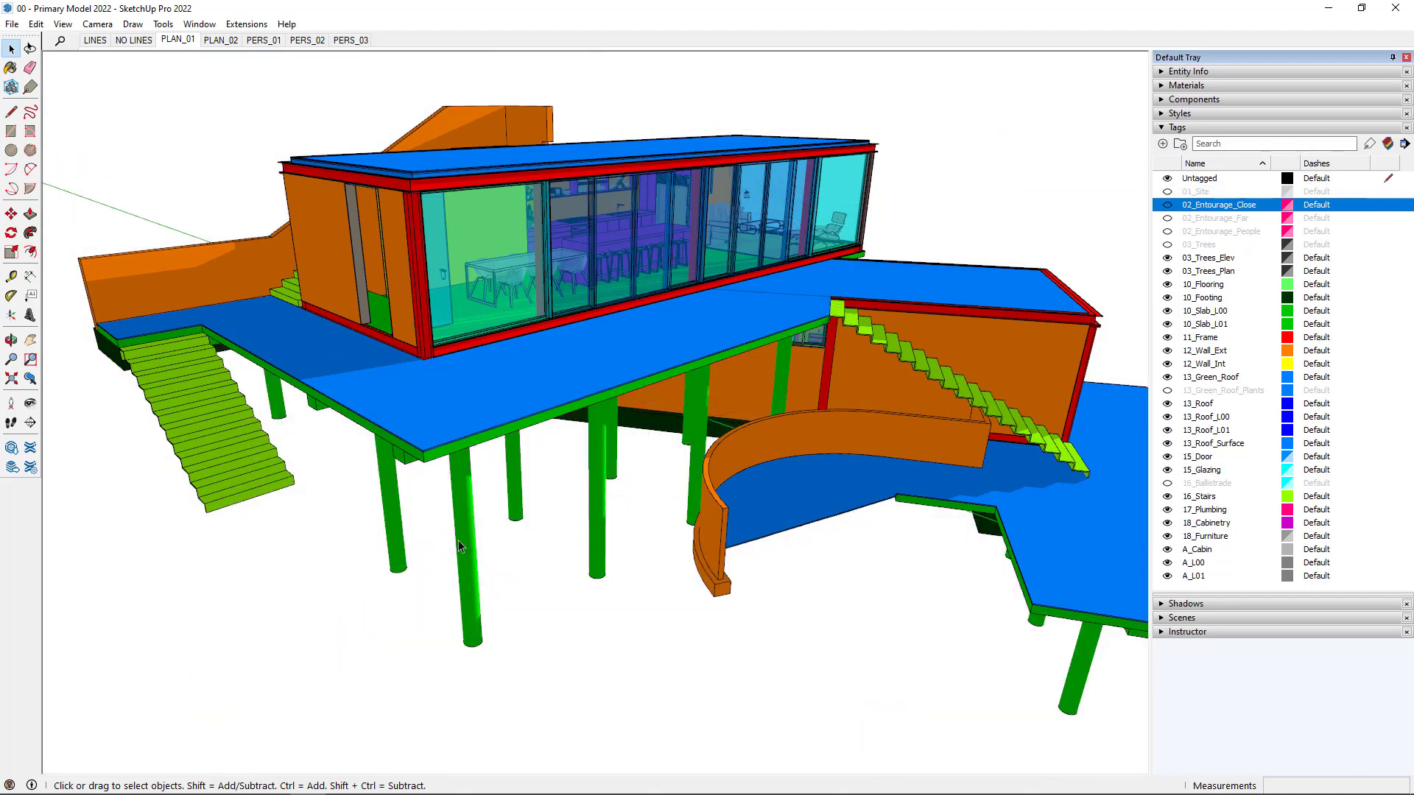
Step: Open the upper deck's slab and pillar group for editing
middle_click_drag(459, 546, 598, 346)
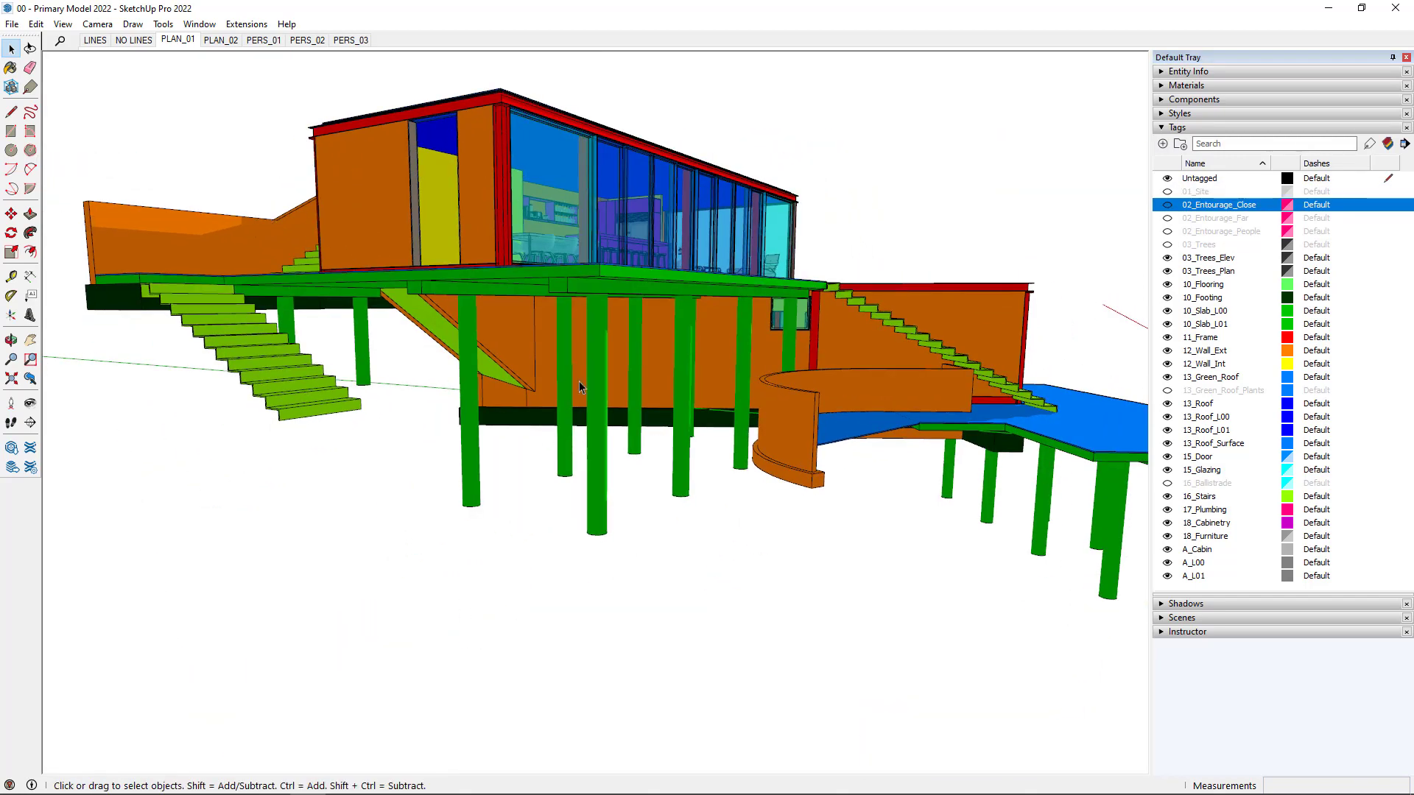
double_click(598, 346)
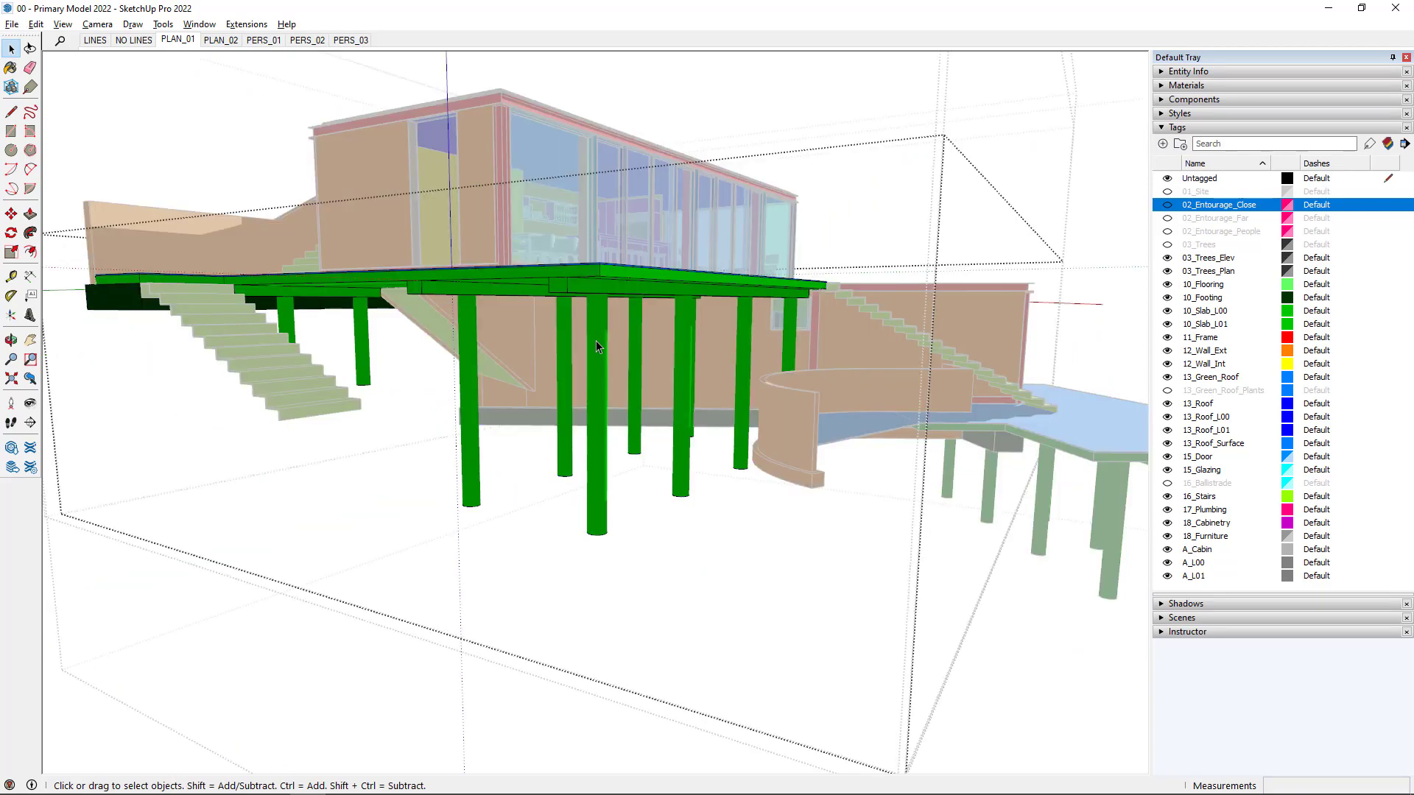
middle_click_drag(598, 346, 685, 398)
Step: Try to assign the 10_Footing tag to the three pillar-and-beam groups under the deck, and clear the selection
left_click_drag(924, 611, 254, 394)
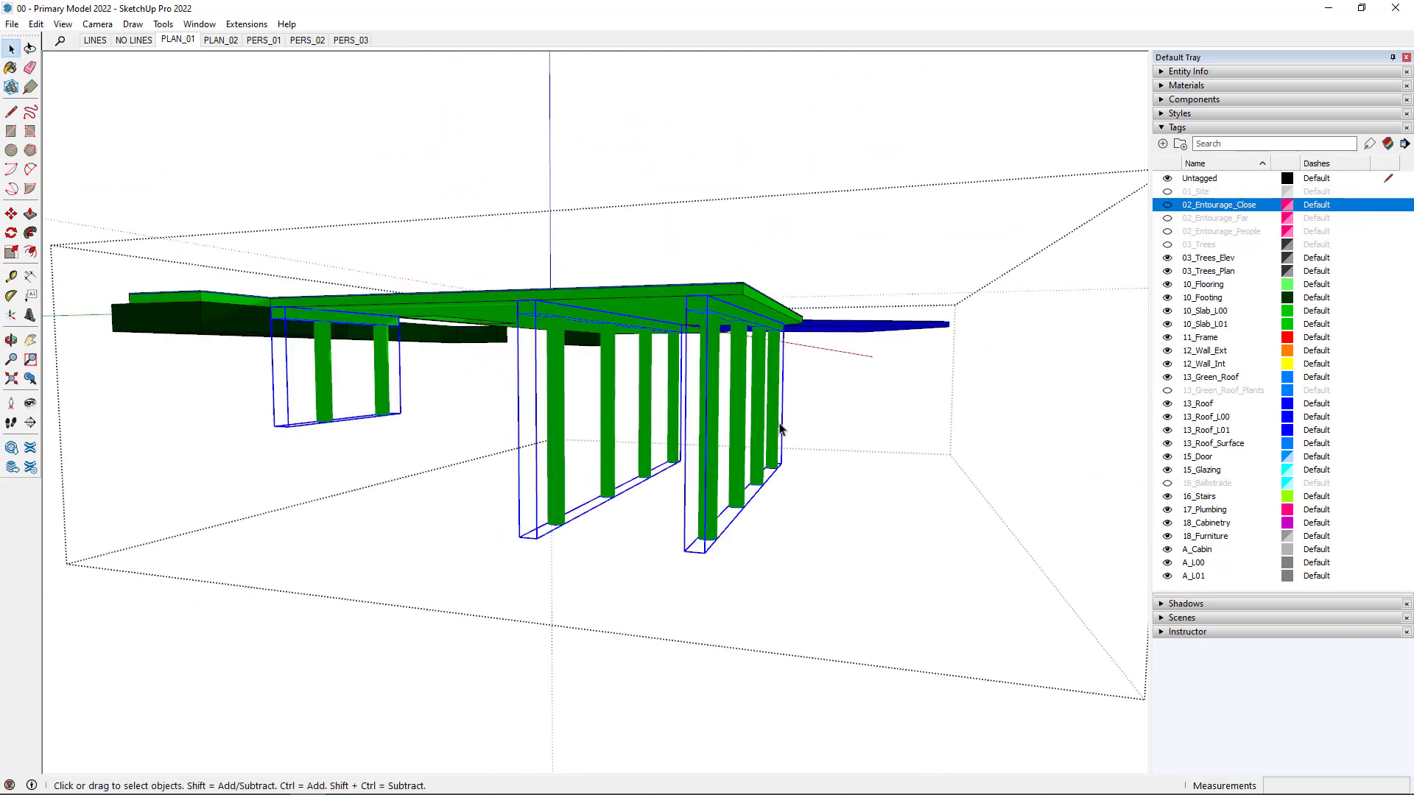
left_click(1270, 69)
left_click(1362, 111)
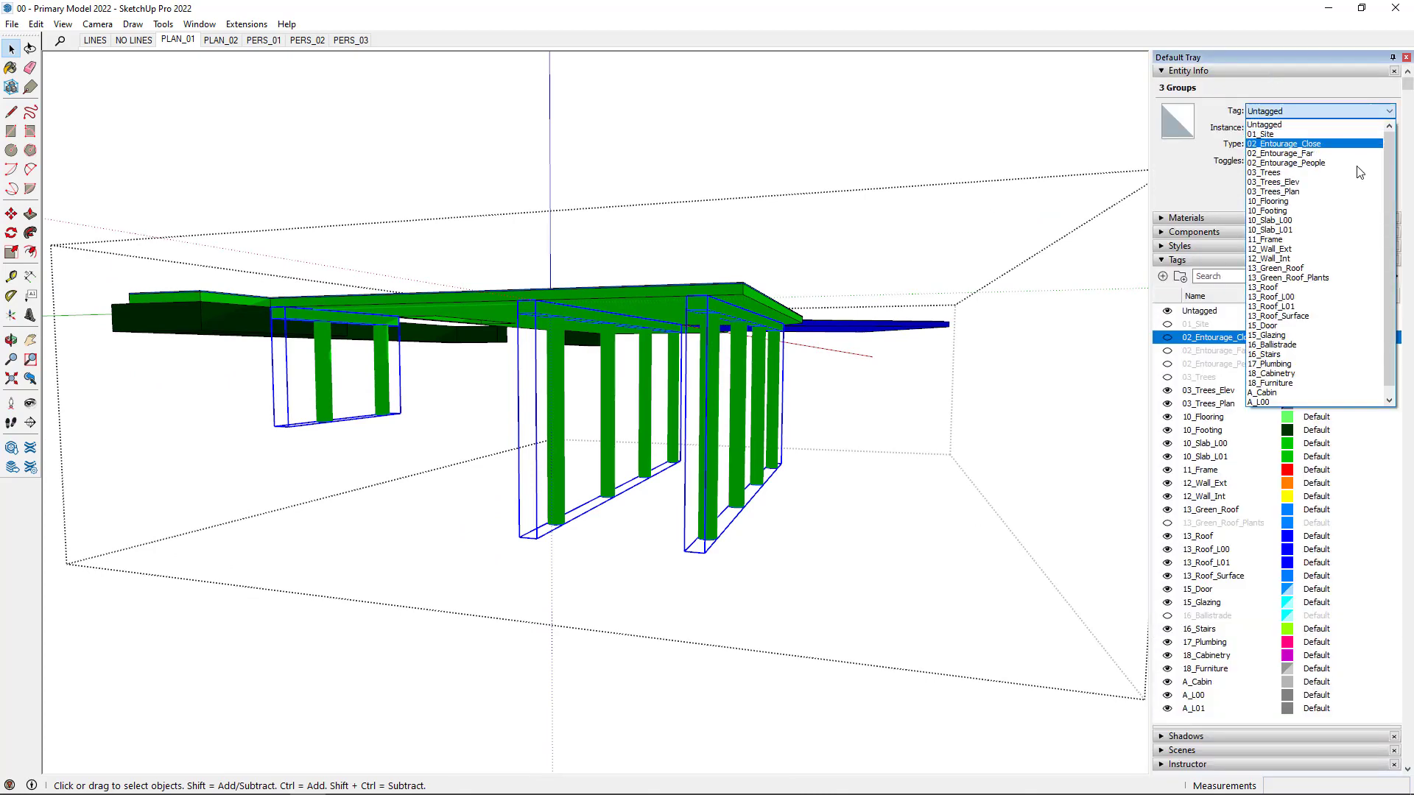
left_click(1338, 212)
left_click(897, 421)
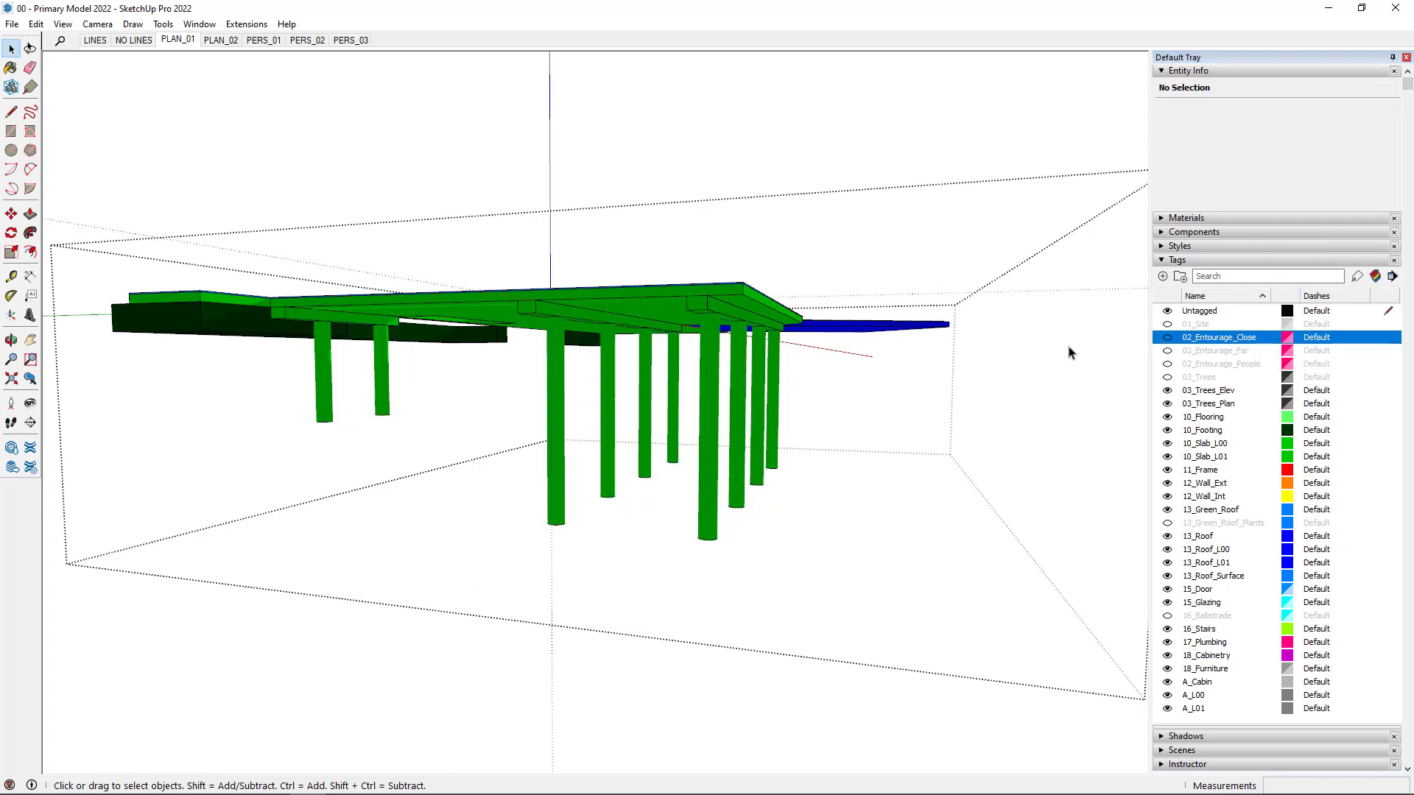
Step: Sample the 10_Footing tag from the dark footing with the Tag tool and apply it to the short two-pillar group
left_click(1357, 278)
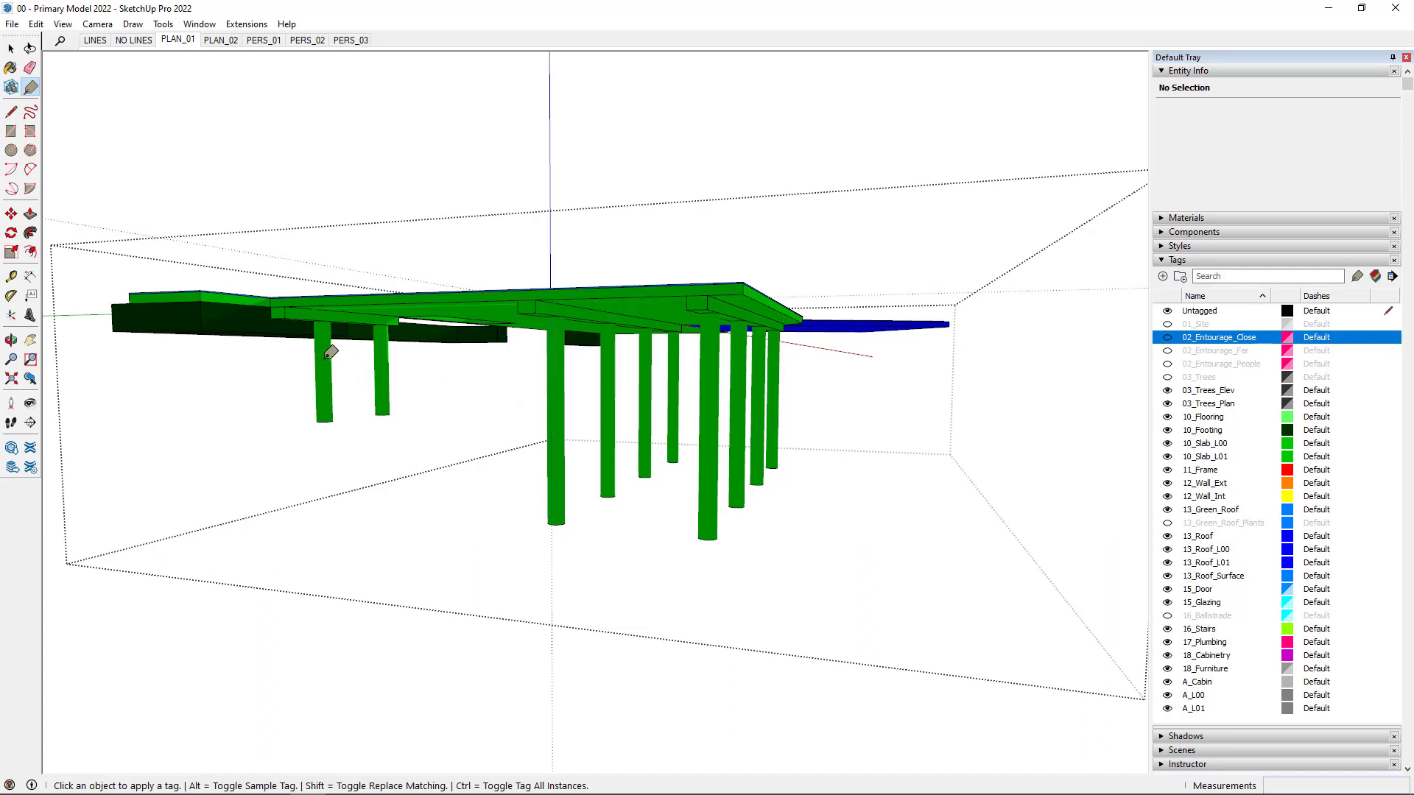
key("alt")
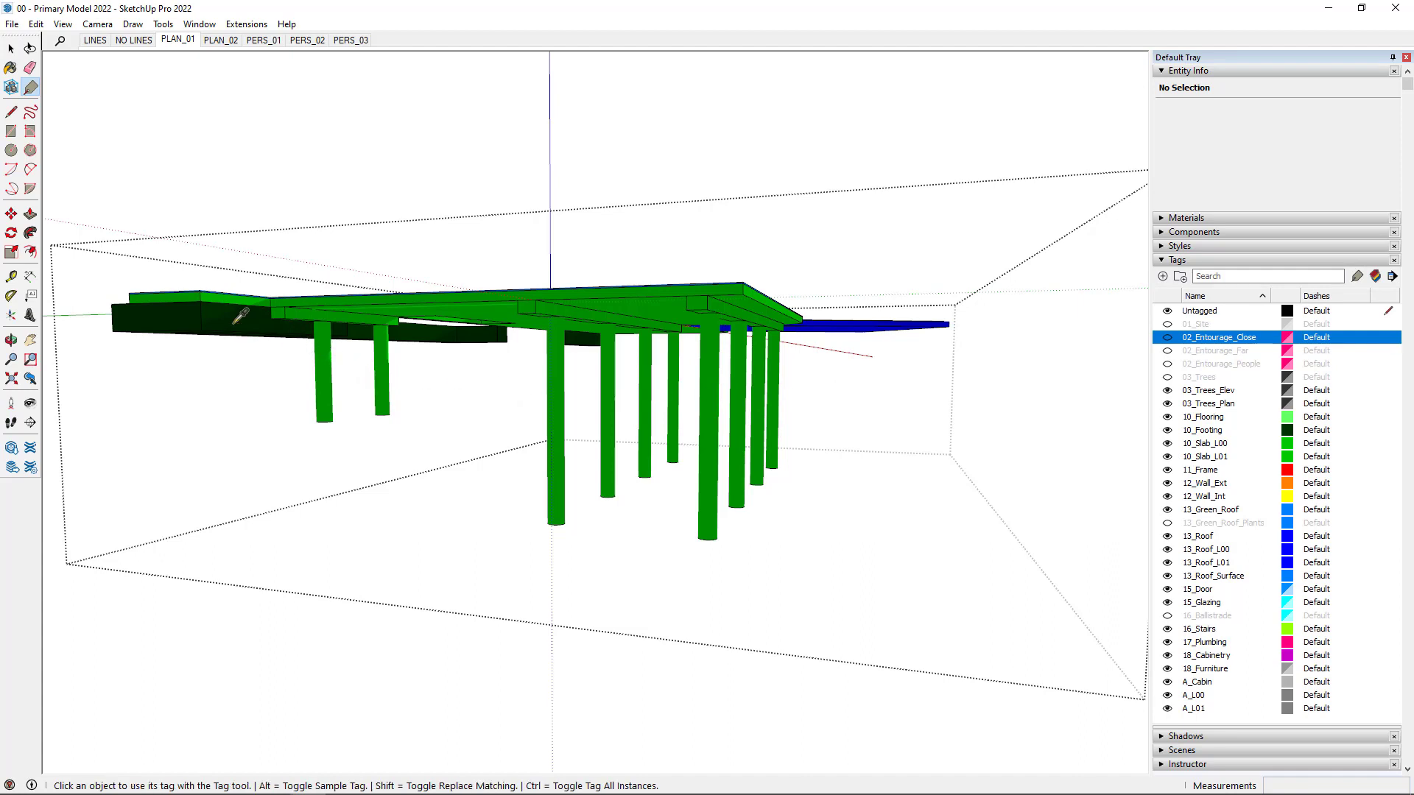
left_click(236, 321)
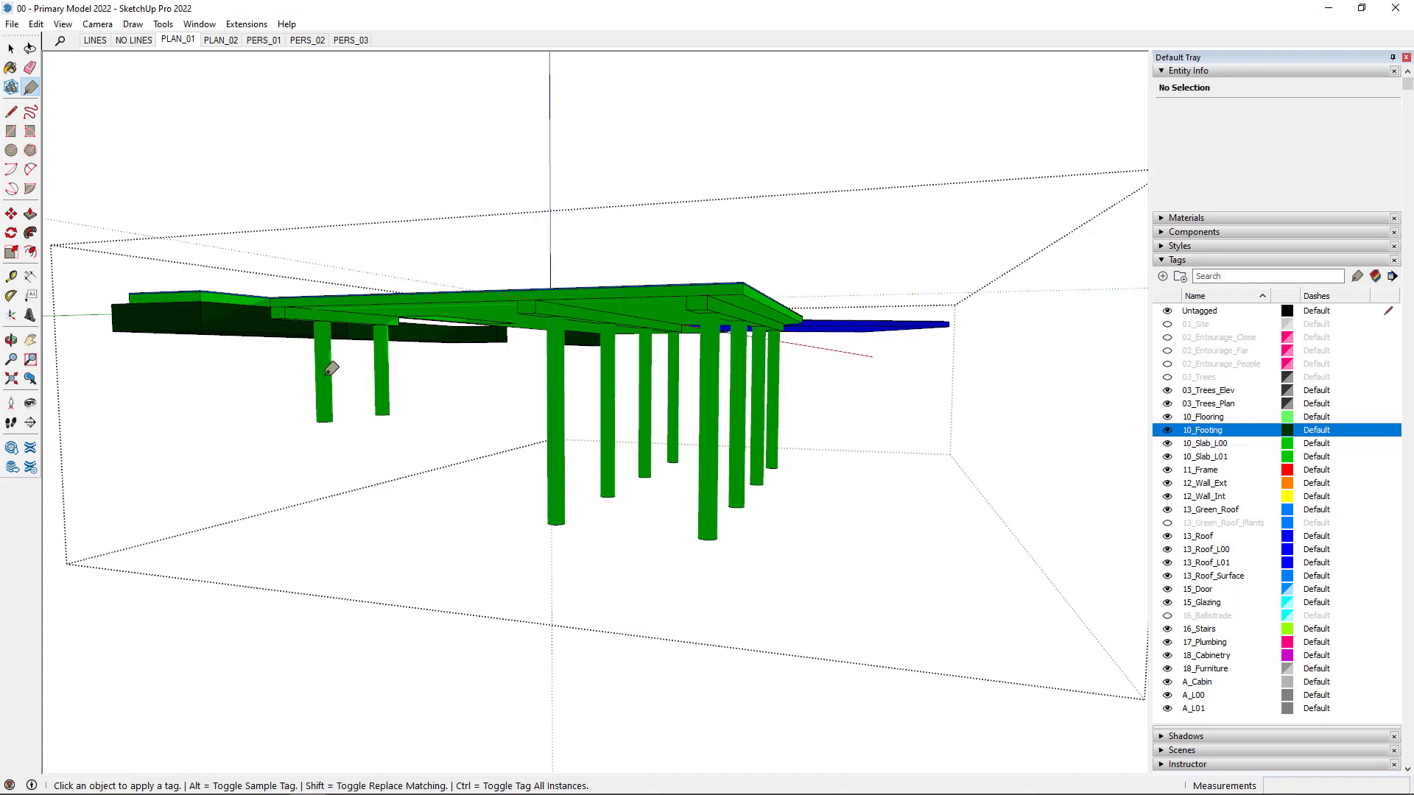
left_click(329, 369)
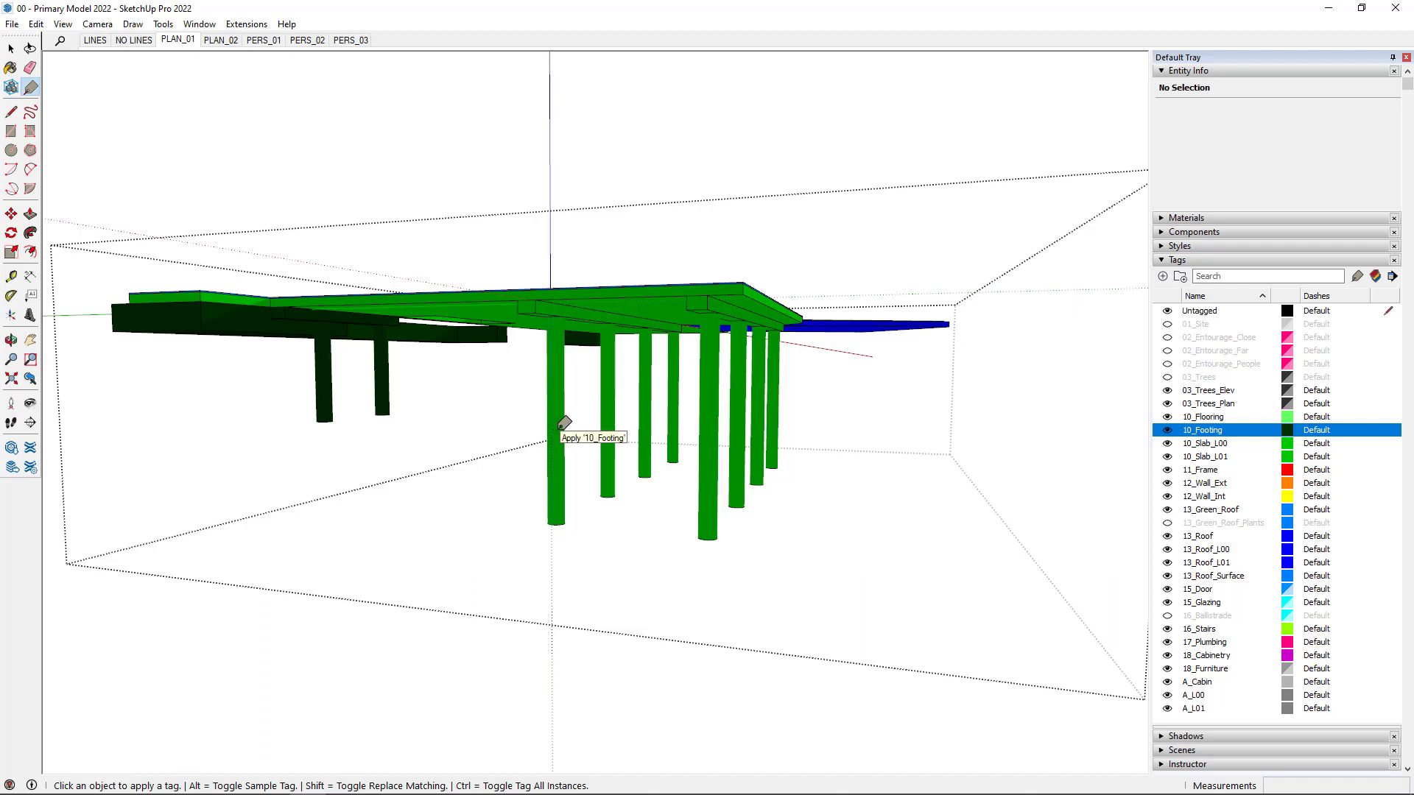
Step: Open the nearest four-pillar group and apply the 10_Footing tag to all instances of the Footing_Pillar component, leaving the group at the end
key("space")
double_click(557, 435)
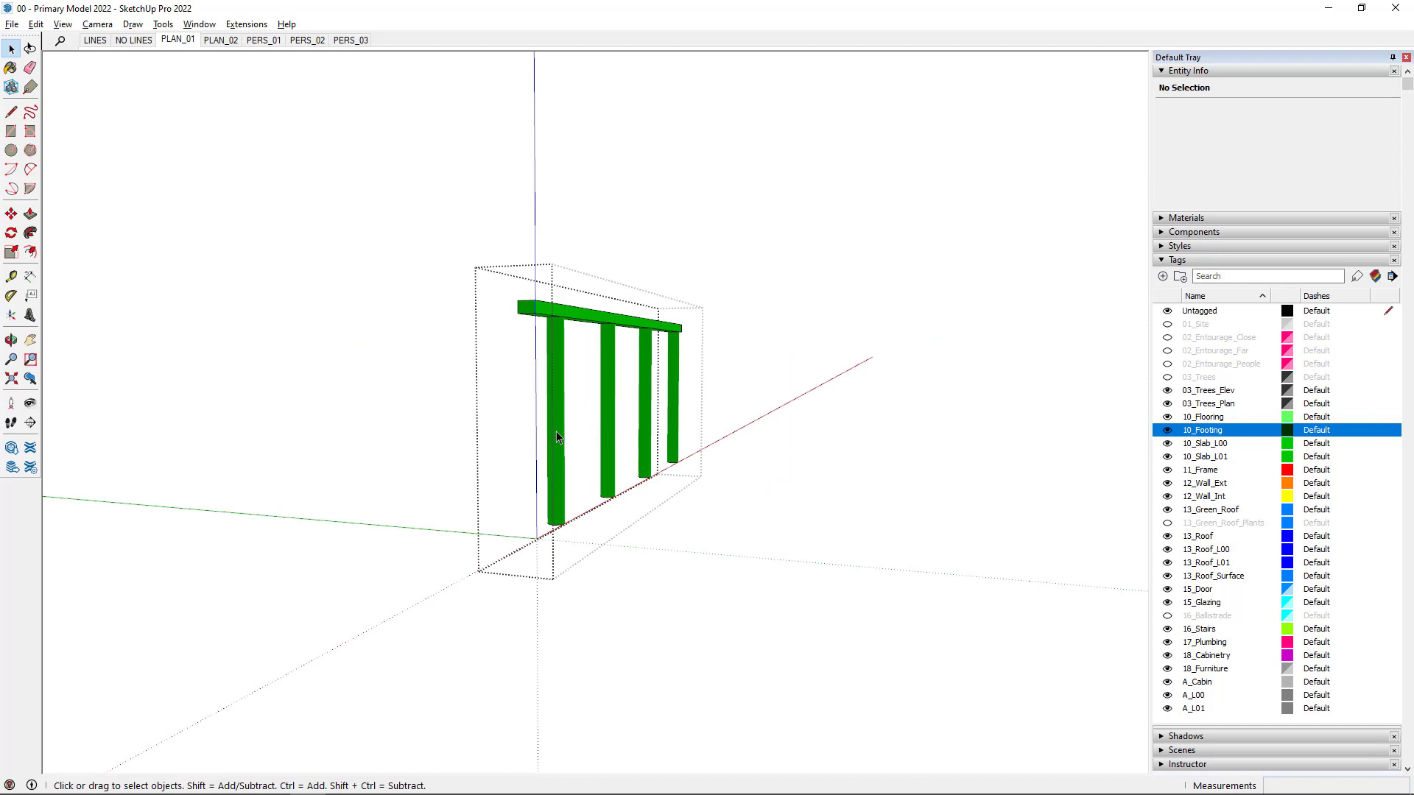
key("h")
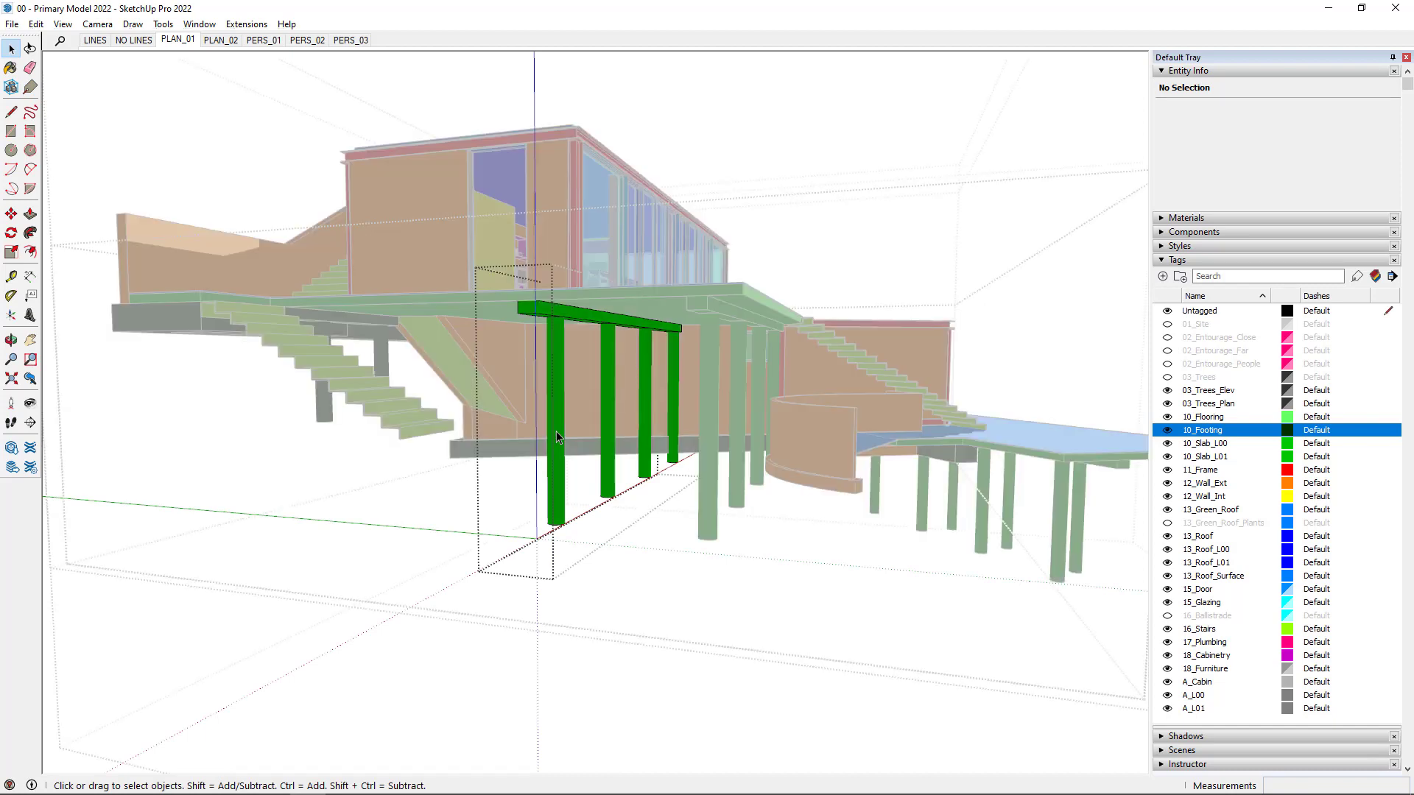
left_click(557, 436)
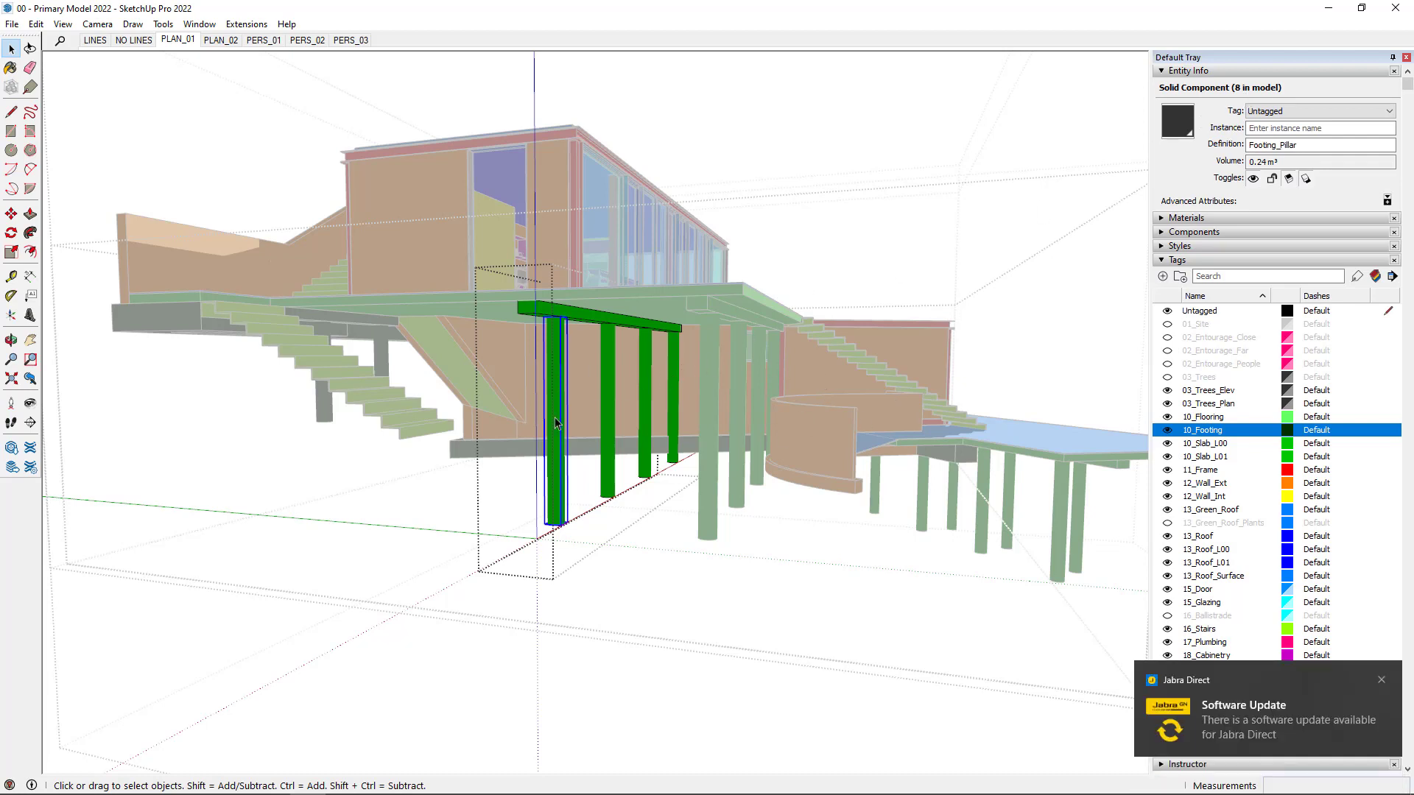
key("t")
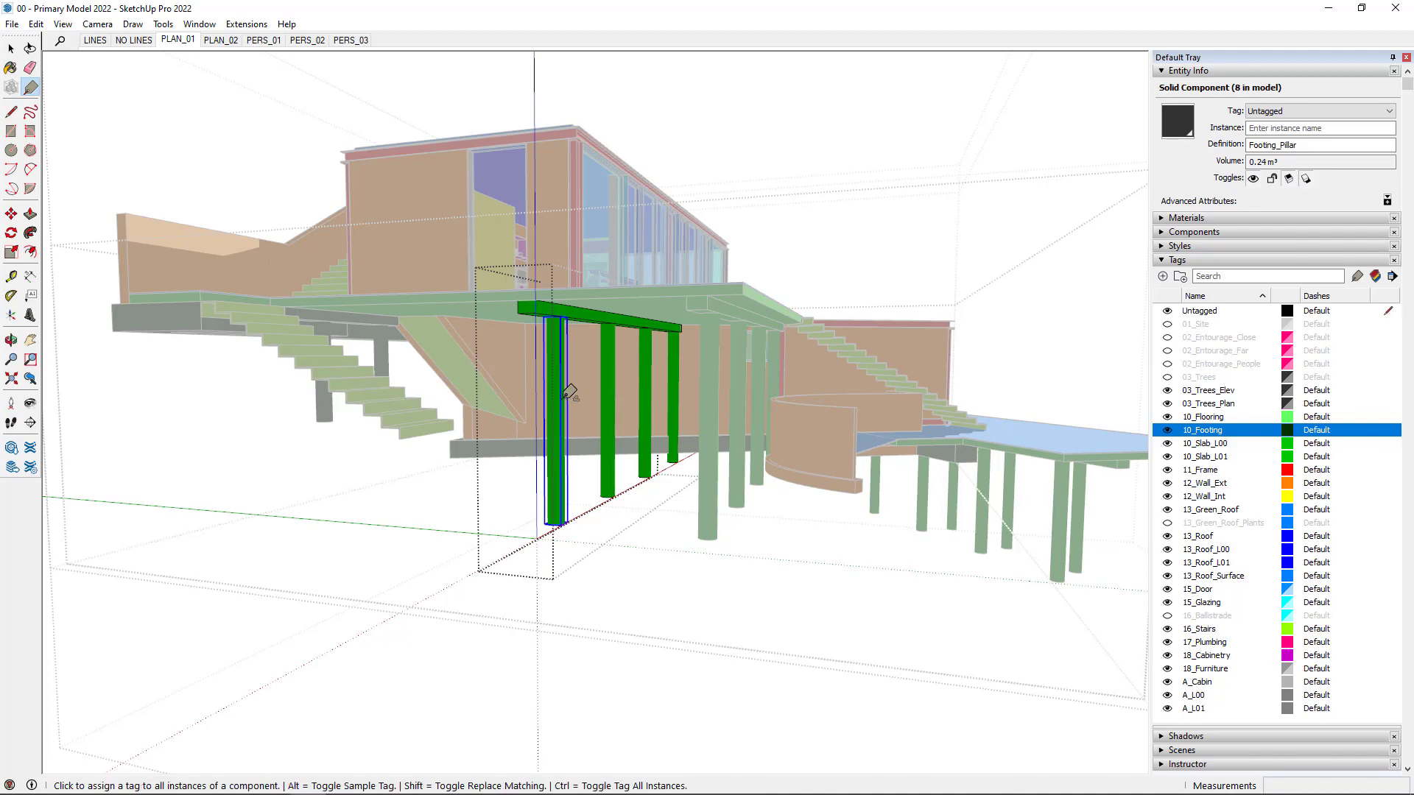
left_click(569, 391)
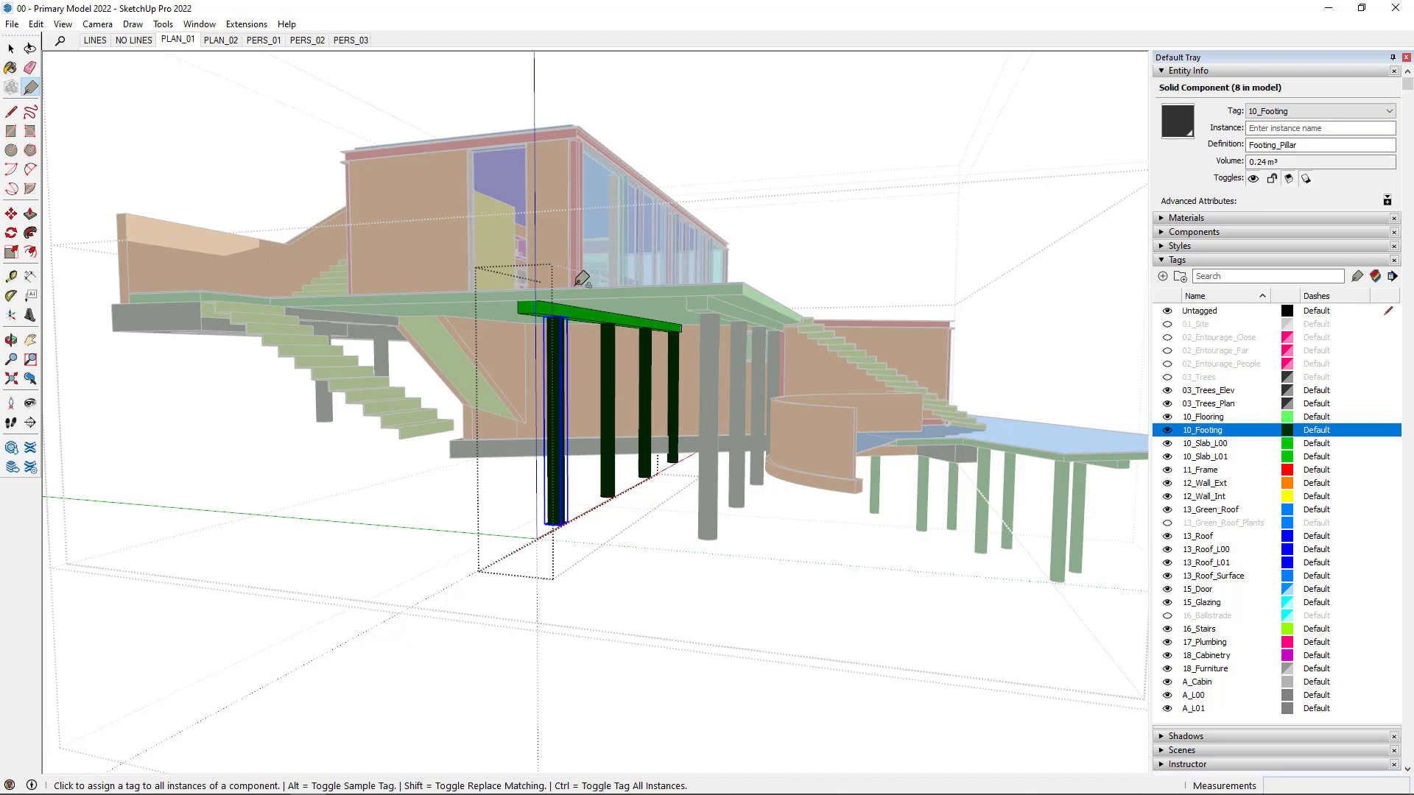
left_click(560, 370, "shift")
key("space")
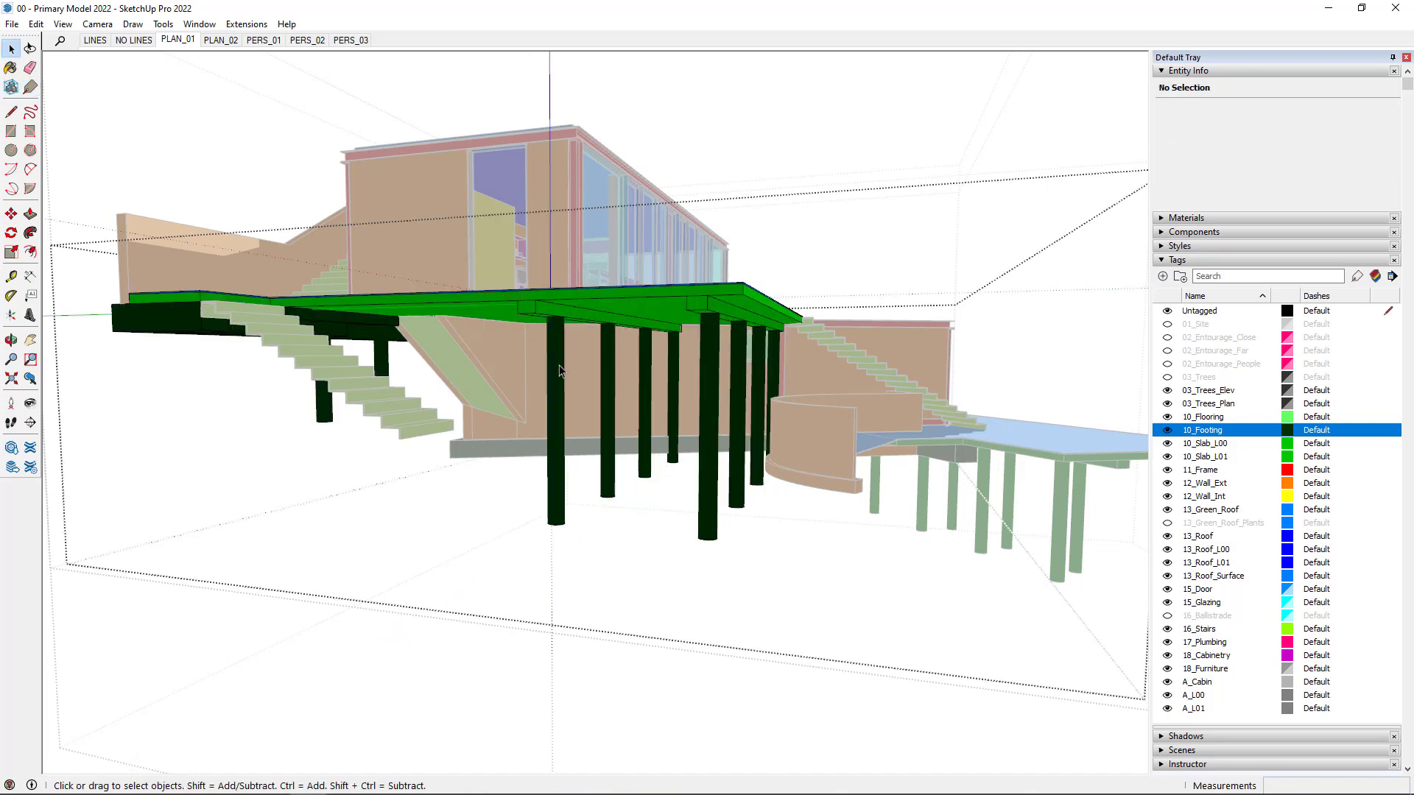
Step: Retag the untagged four-pillar groups and their beams as 10_Footing using the Tag tool's Replace Matching mode, after checking the two groups' tag
left_click(673, 368)
left_click(713, 368, "shift")
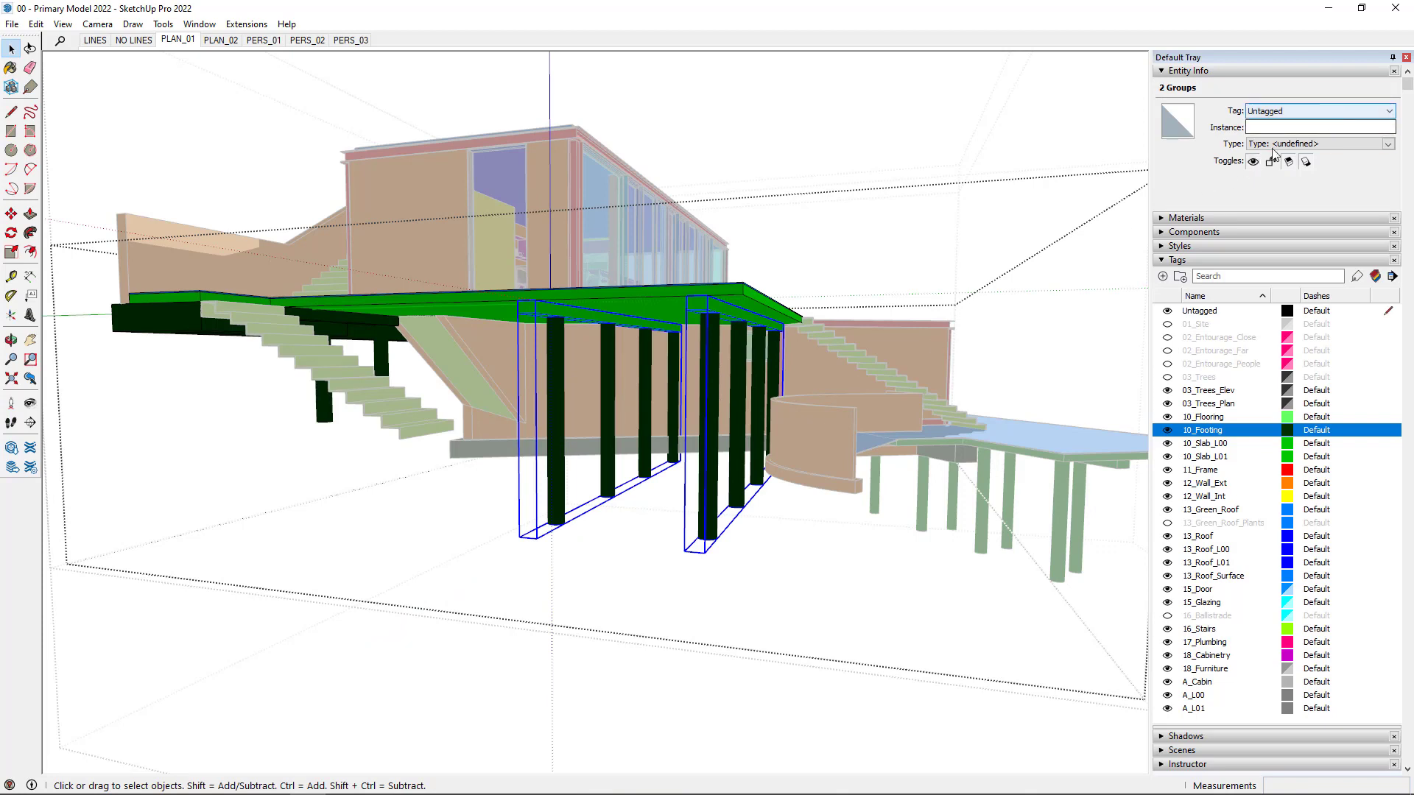
left_click(658, 495)
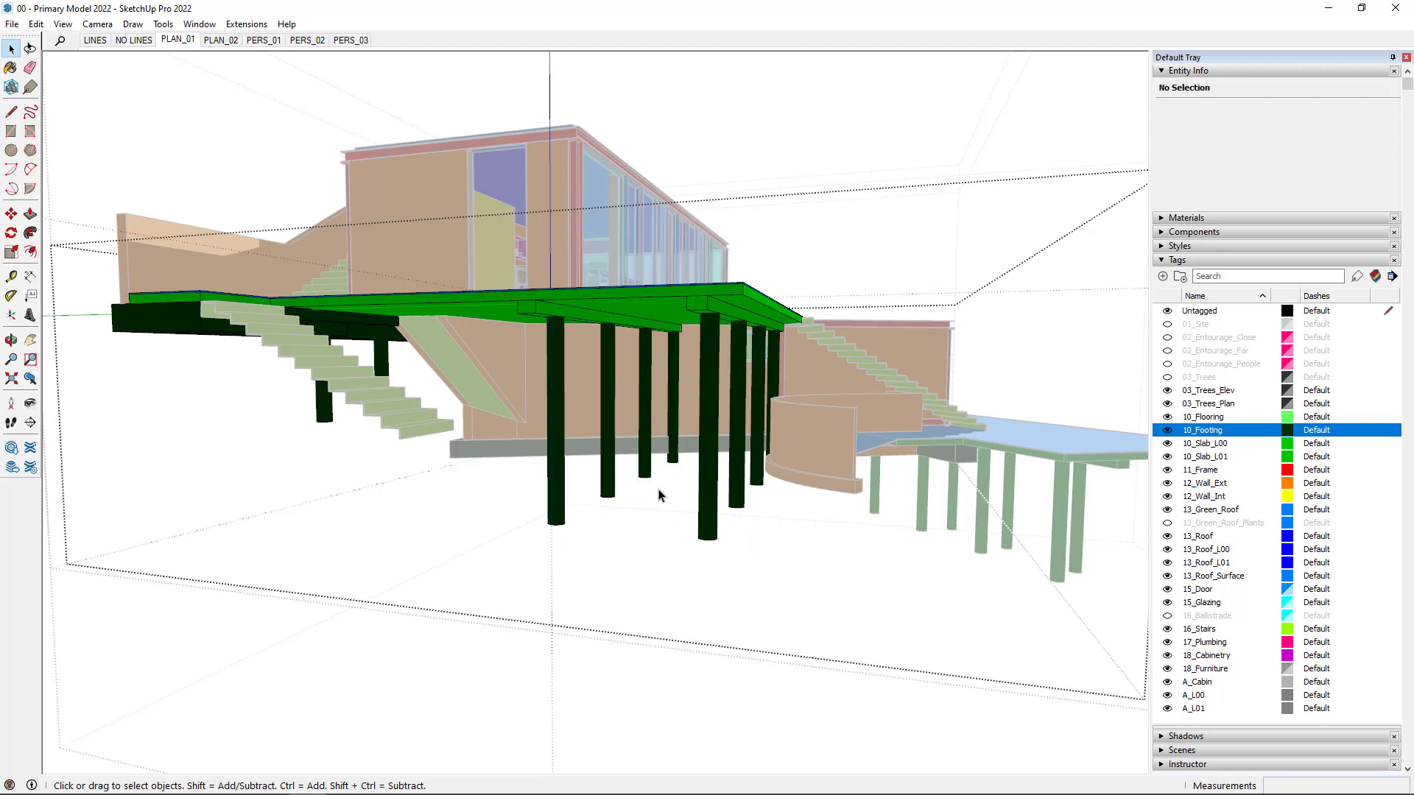
key("shift+t")
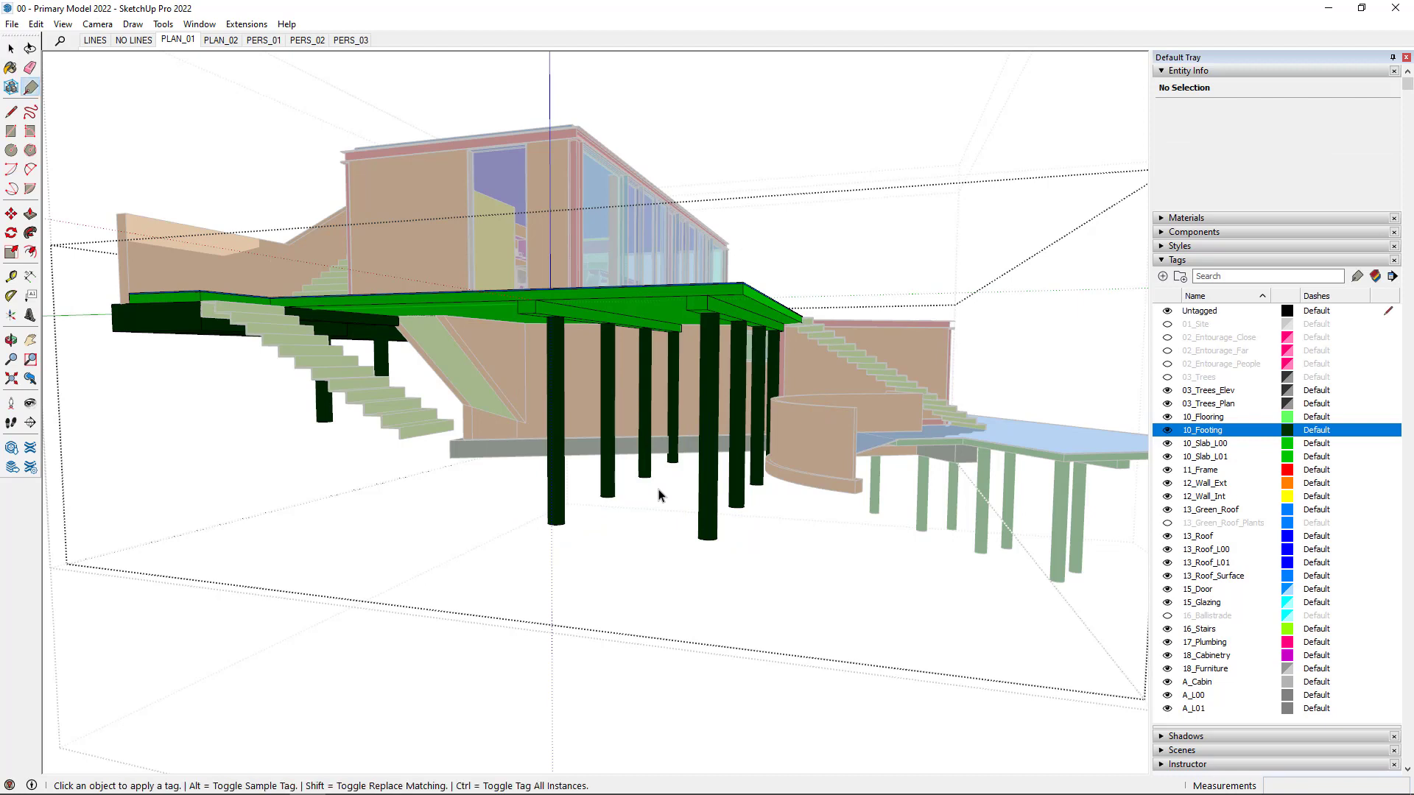
key("shift")
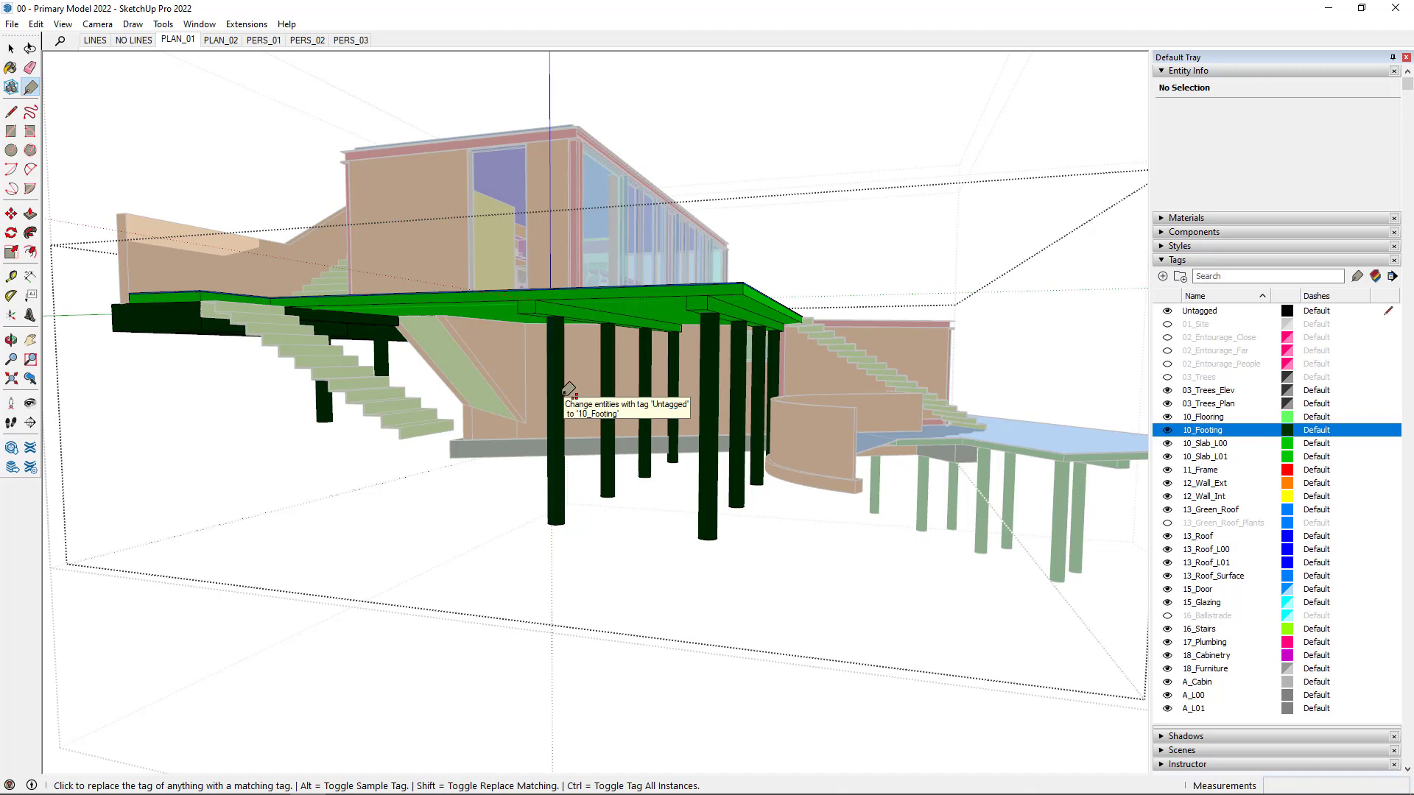
left_click(575, 516)
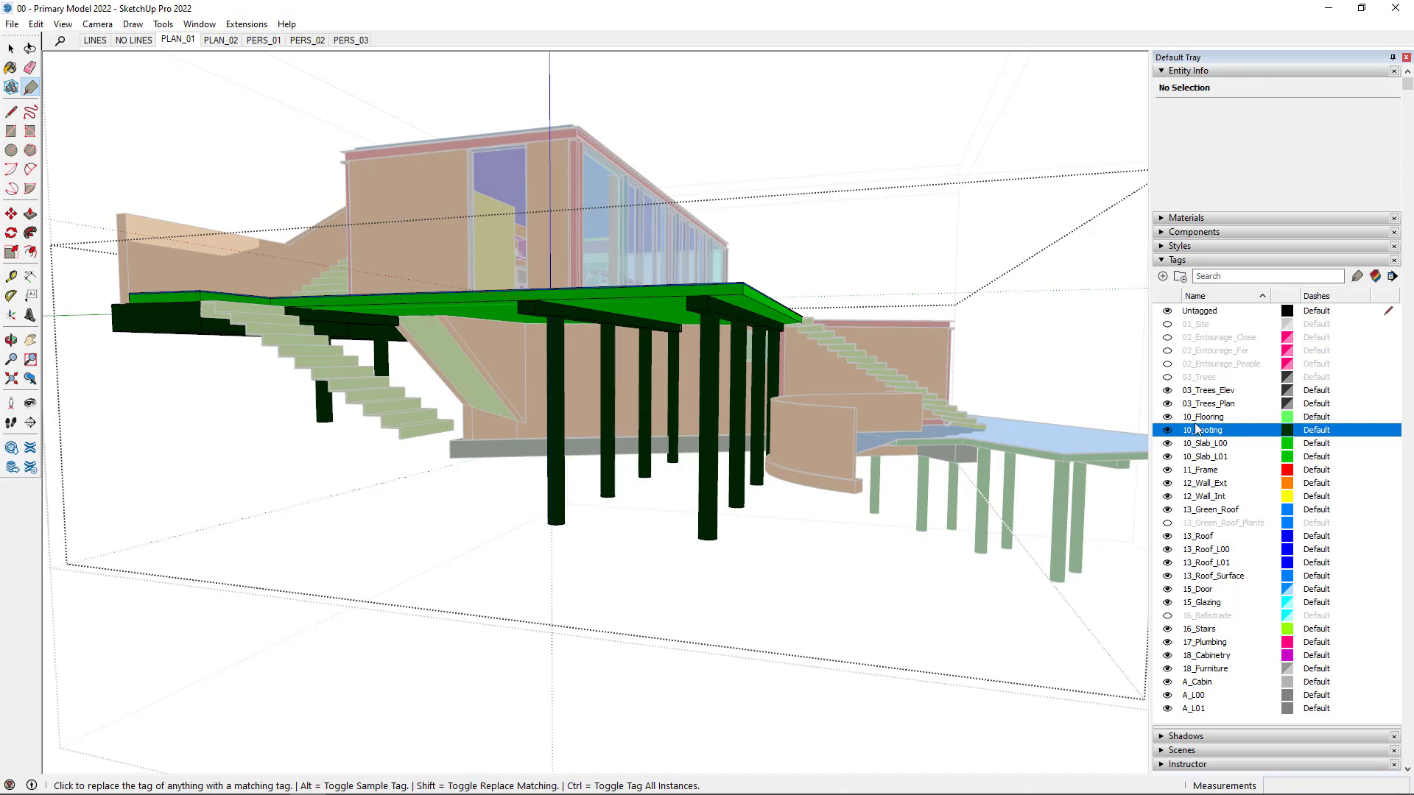
Step: Select the two four-pillar groups to check their tag, and leave the deck group
key("space")
left_click_drag(764, 577, 491, 516)
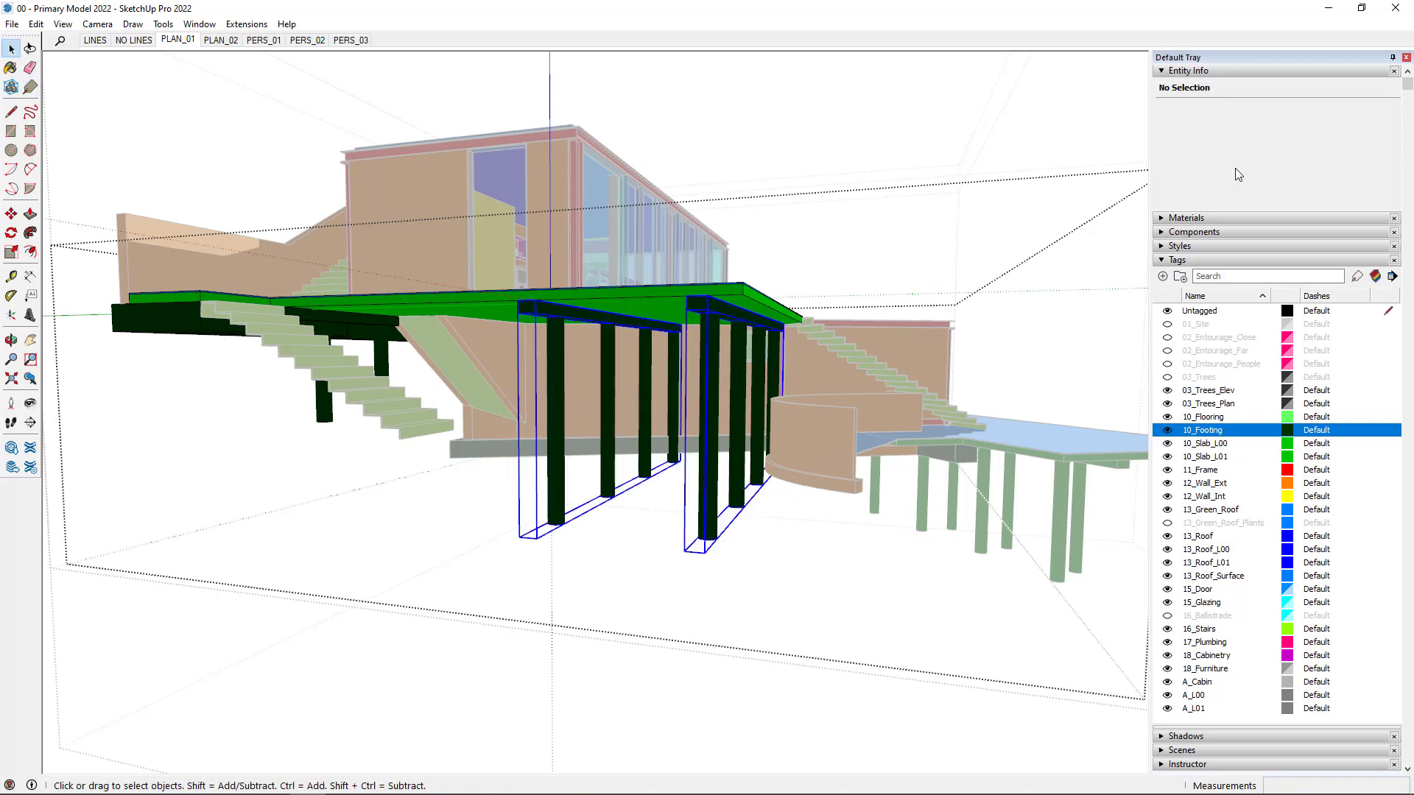
left_click(208, 120)
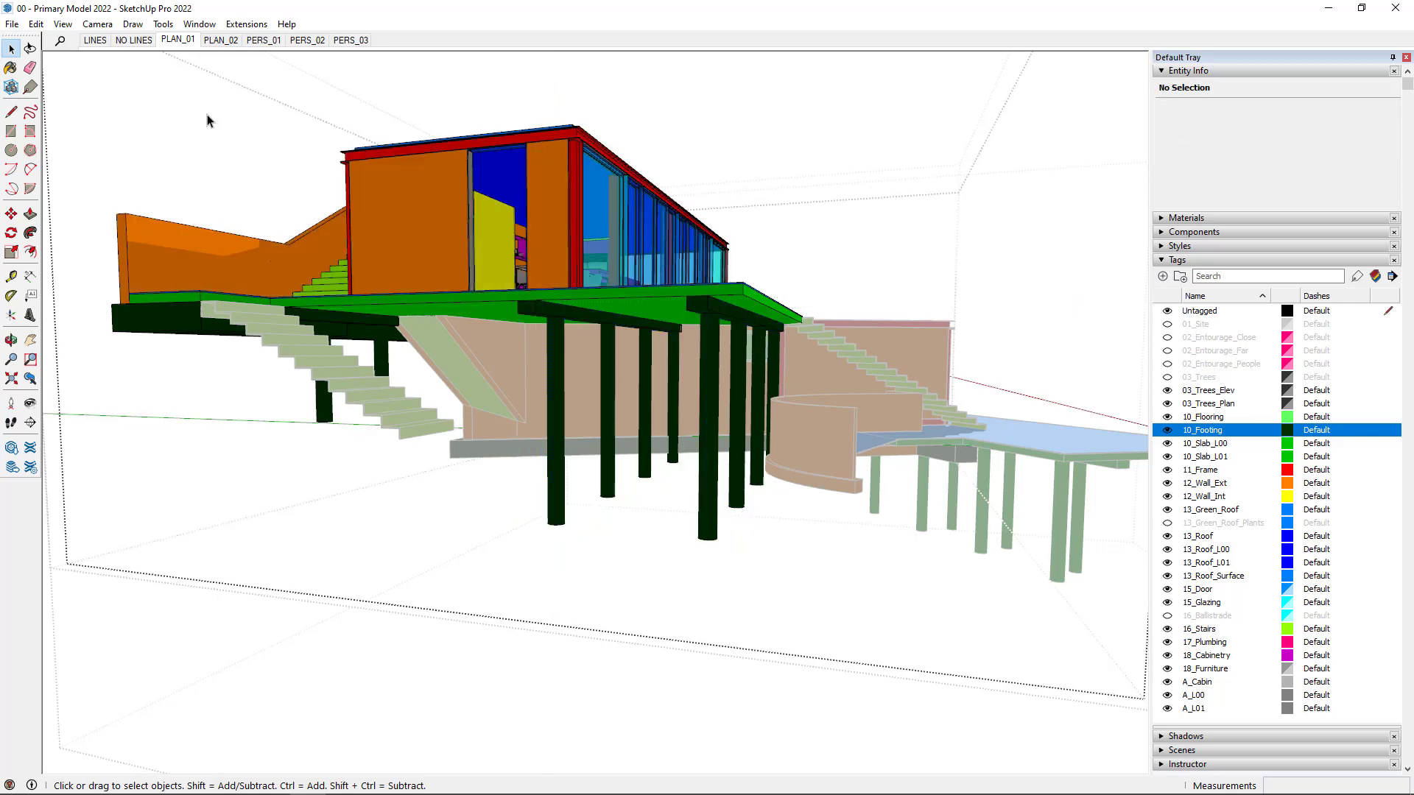
Step: Return to the PLAN_01 scene and draw a closed Freehand shape on the paved terrace beside the stairs
left_click(181, 42)
scroll(548, 567, "up", 10)
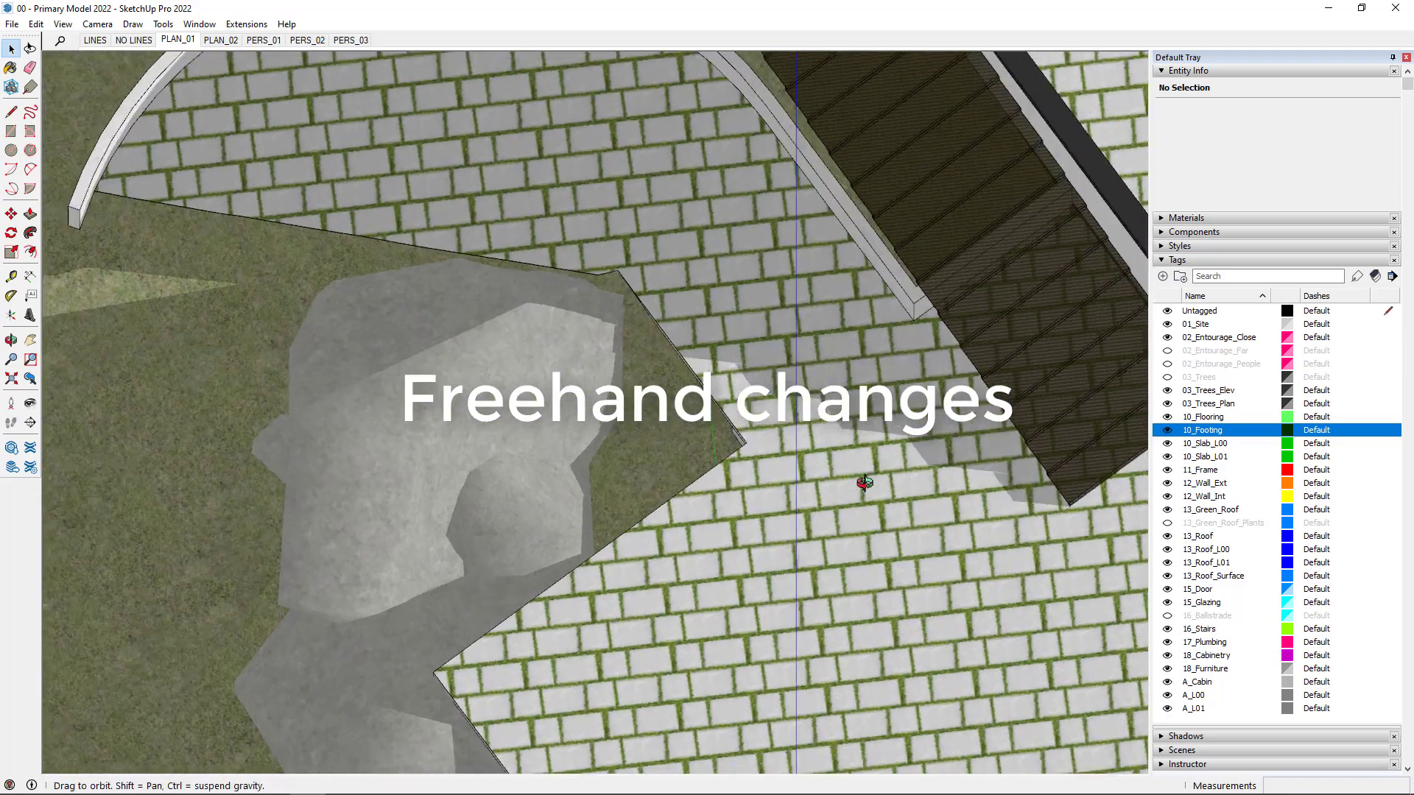
mouse_move(864, 482)
middle_mouse_down()
mouse_move(1051, 231)
mouse_move(1016, 184)
middle_mouse_up()
left_click(29, 114)
left_click(29, 114)
mouse_move(837, 565)
left_mouse_down()
mouse_move(736, 624)
mouse_move(783, 680)
mouse_move(886, 697)
mouse_move(926, 659)
mouse_move(929, 508)
mouse_move(850, 466)
mouse_move(823, 499)
mouse_move(838, 564)
left_mouse_up()
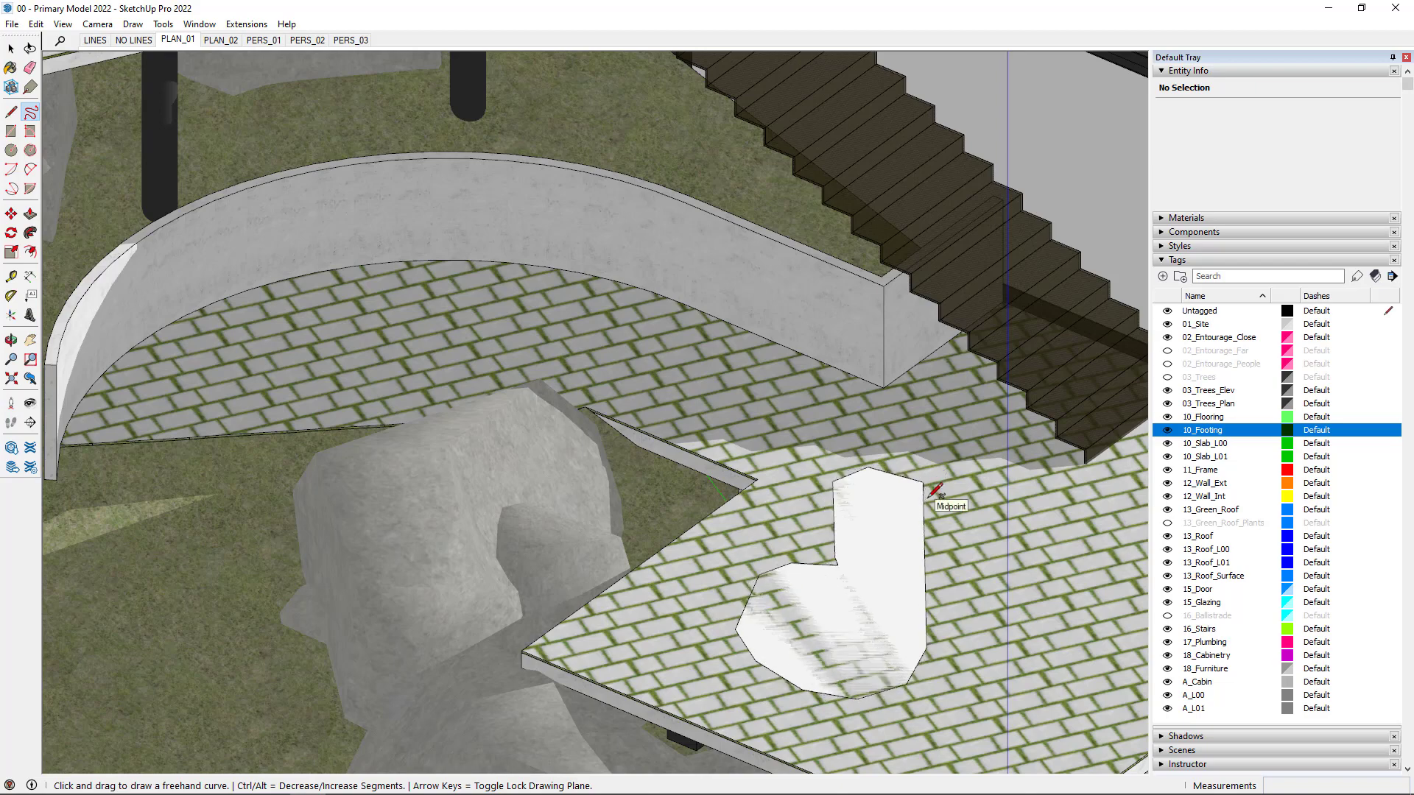
Step: Draw two closed Freehand loops over the rock beside the terrace, with the second one's drawing plane locked to parallel
mouse_move(934, 489)
middle_mouse_down()
mouse_move(479, 429)
mouse_move(420, 451)
mouse_move(650, 236)
mouse_move(660, 362)
mouse_move(492, 360)
mouse_move(497, 405)
middle_mouse_up()
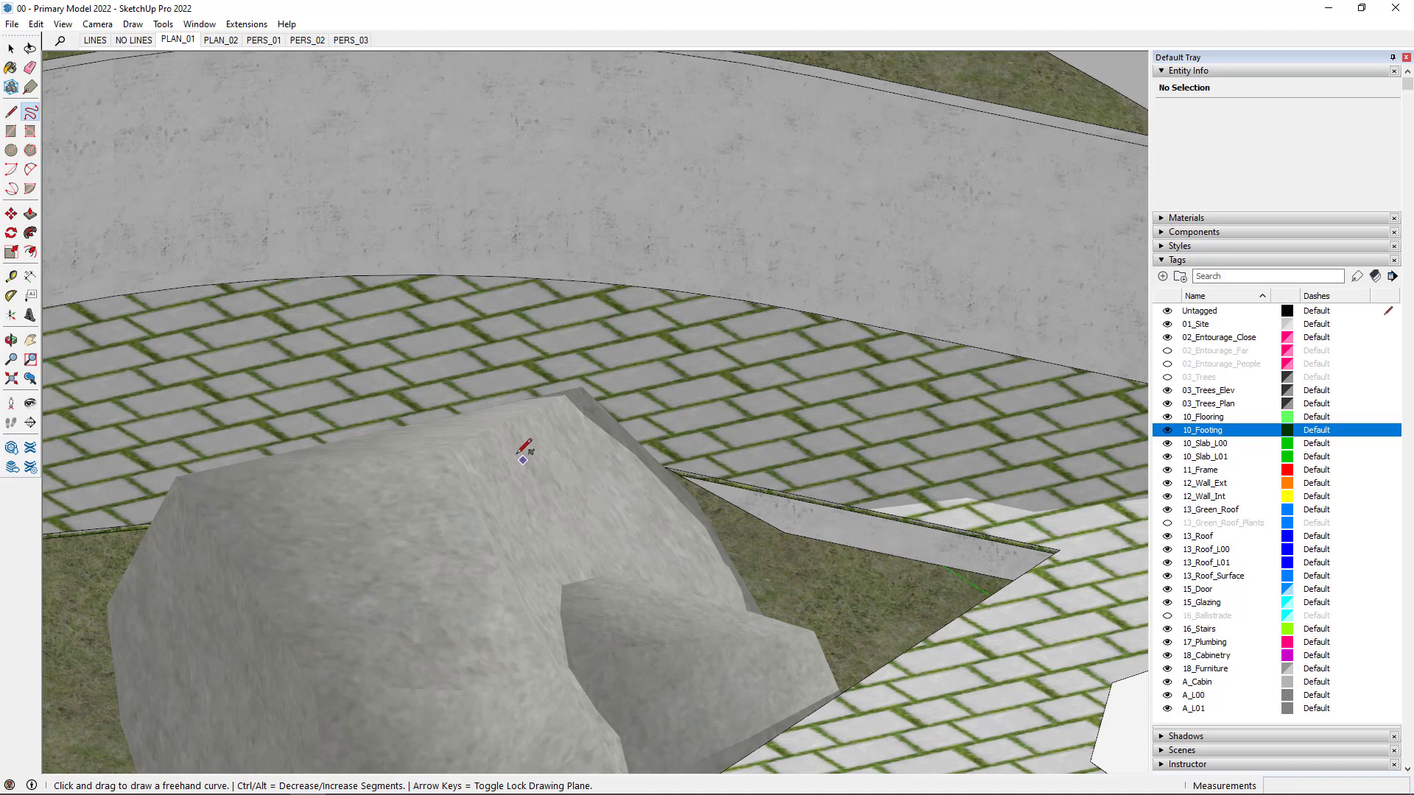
mouse_move(521, 460)
left_mouse_down()
mouse_move(431, 427)
mouse_move(404, 436)
mouse_move(393, 466)
mouse_move(427, 495)
mouse_move(522, 460)
left_mouse_up()
mouse_move(542, 536)
middle_mouse_down()
mouse_move(499, 474)
mouse_move(687, 418)
mouse_move(906, 483)
mouse_move(1117, 489)
mouse_move(931, 625)
mouse_move(542, 651)
mouse_move(310, 578)
mouse_move(378, 622)
mouse_move(621, 656)
mouse_move(448, 653)
middle_mouse_up()
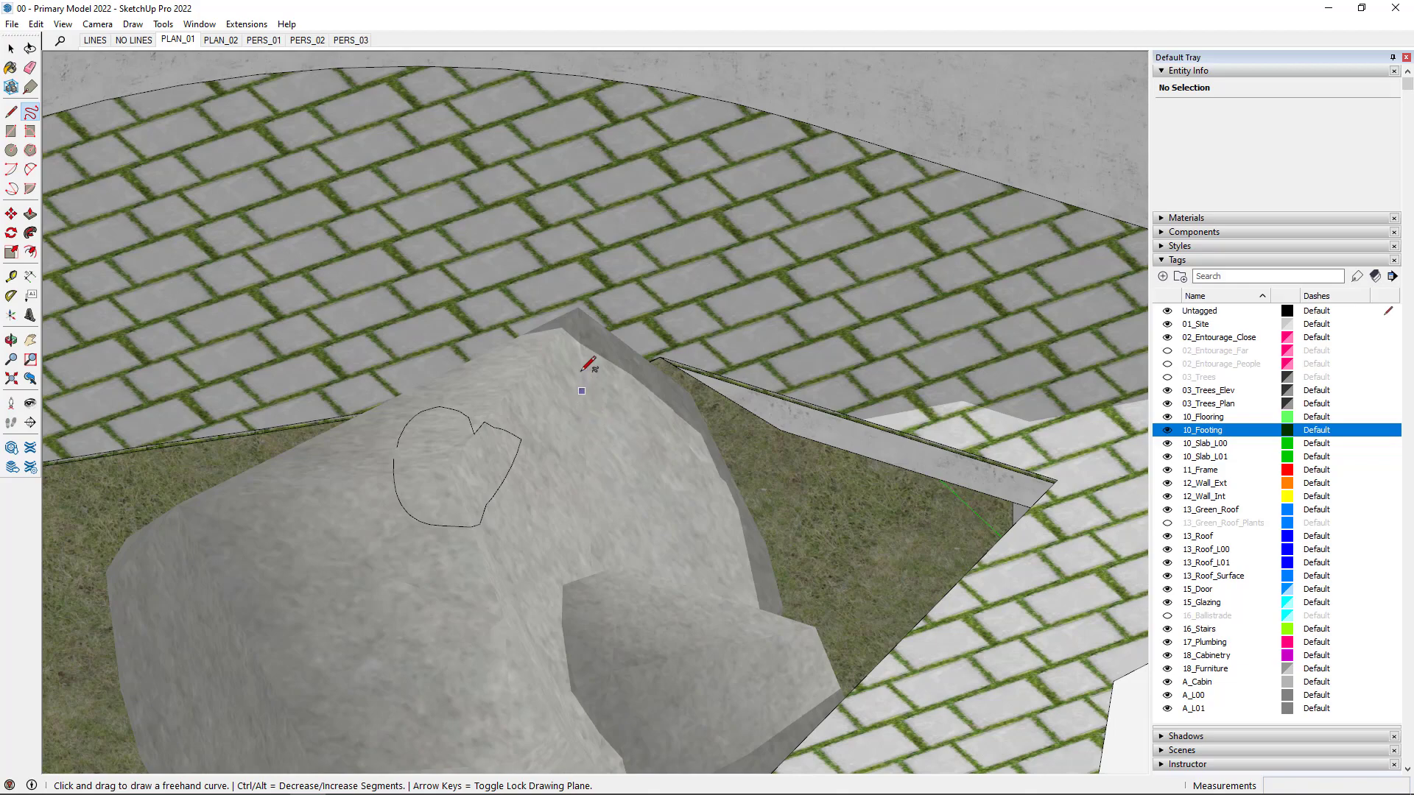
mouse_move(593, 394)
middle_mouse_down()
mouse_move(608, 294)
mouse_move(442, 268)
mouse_move(609, 357)
mouse_move(621, 435)
mouse_move(215, 307)
mouse_move(369, 290)
mouse_move(298, 424)
middle_mouse_up()
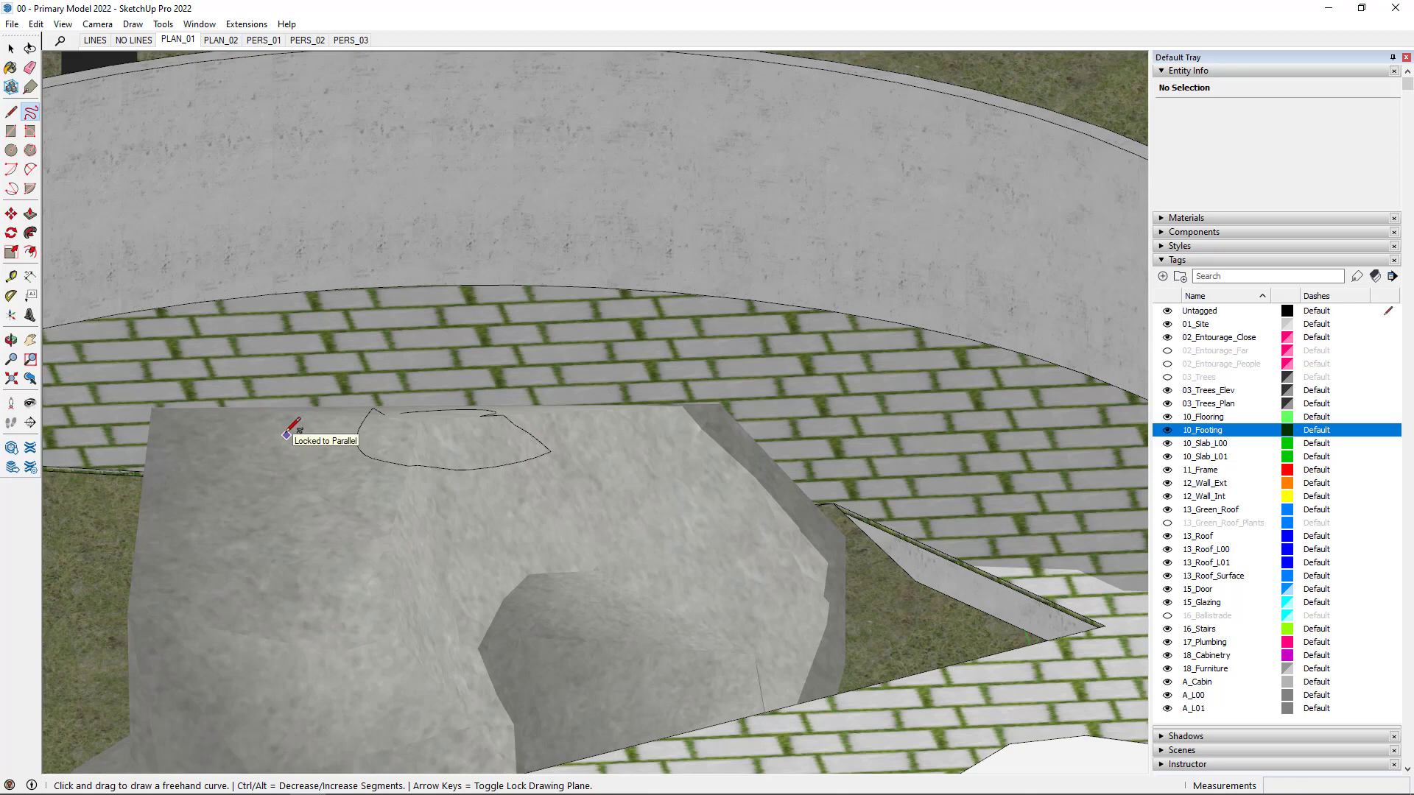
mouse_move(289, 433)
left_mouse_down()
mouse_move(335, 416)
mouse_move(355, 372)
mouse_move(345, 310)
mouse_move(301, 290)
mouse_move(232, 299)
mouse_move(204, 336)
mouse_move(207, 383)
mouse_move(292, 432)
left_mouse_up()
mouse_move(244, 464)
middle_mouse_down()
mouse_move(671, 383)
mouse_move(1026, 394)
mouse_move(944, 300)
mouse_move(666, 559)
mouse_move(669, 514)
middle_mouse_up()
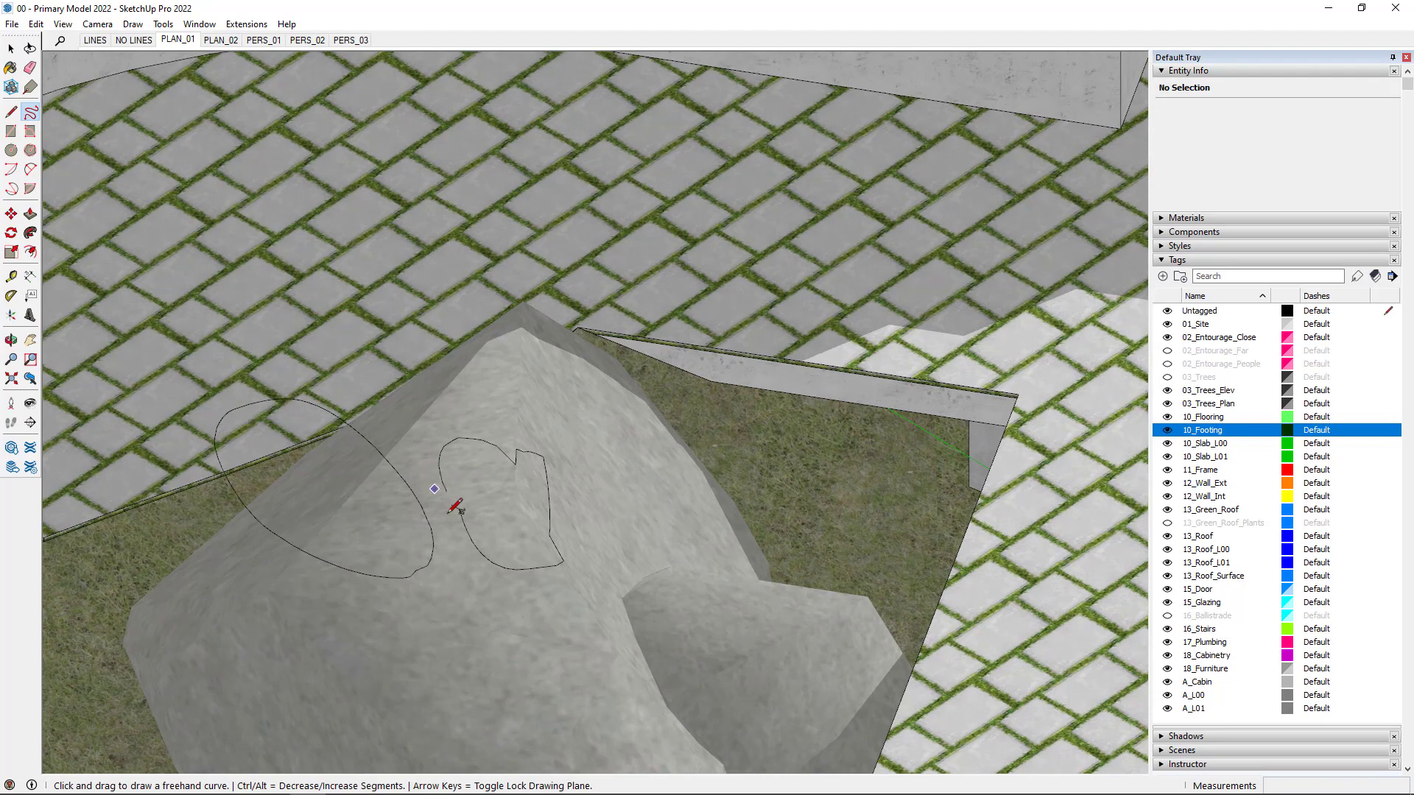
middle_click_drag(461, 559, 373, 443)
scroll(379, 436, "down", 10)
mouse_move(401, 496)
middle_mouse_down()
mouse_move(461, 370)
mouse_move(412, 566)
middle_mouse_up()
scroll(411, 567, "up", 3)
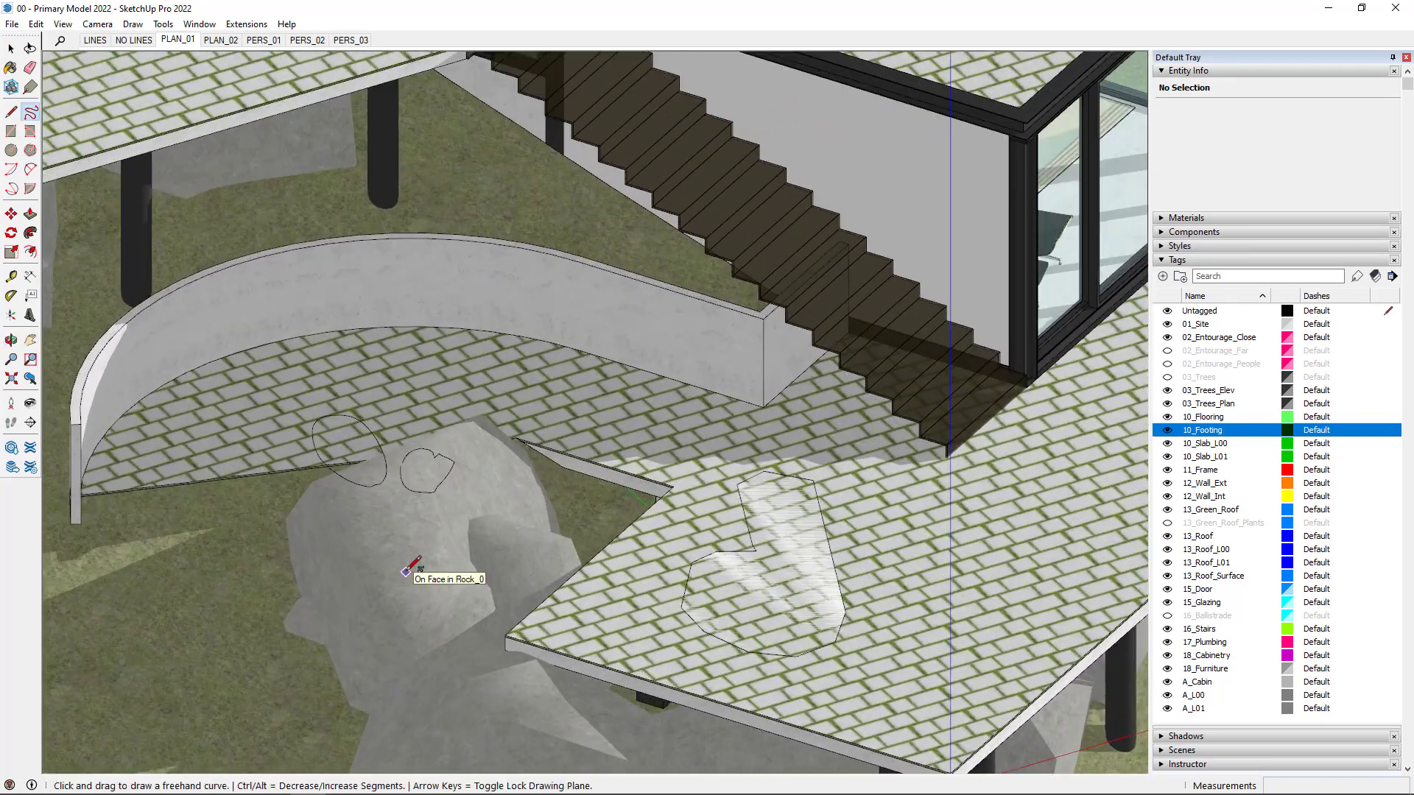
Step: Delete the freehand shapes from the terrace and the rock
key("space")
double_click(784, 567)
key("Delete")
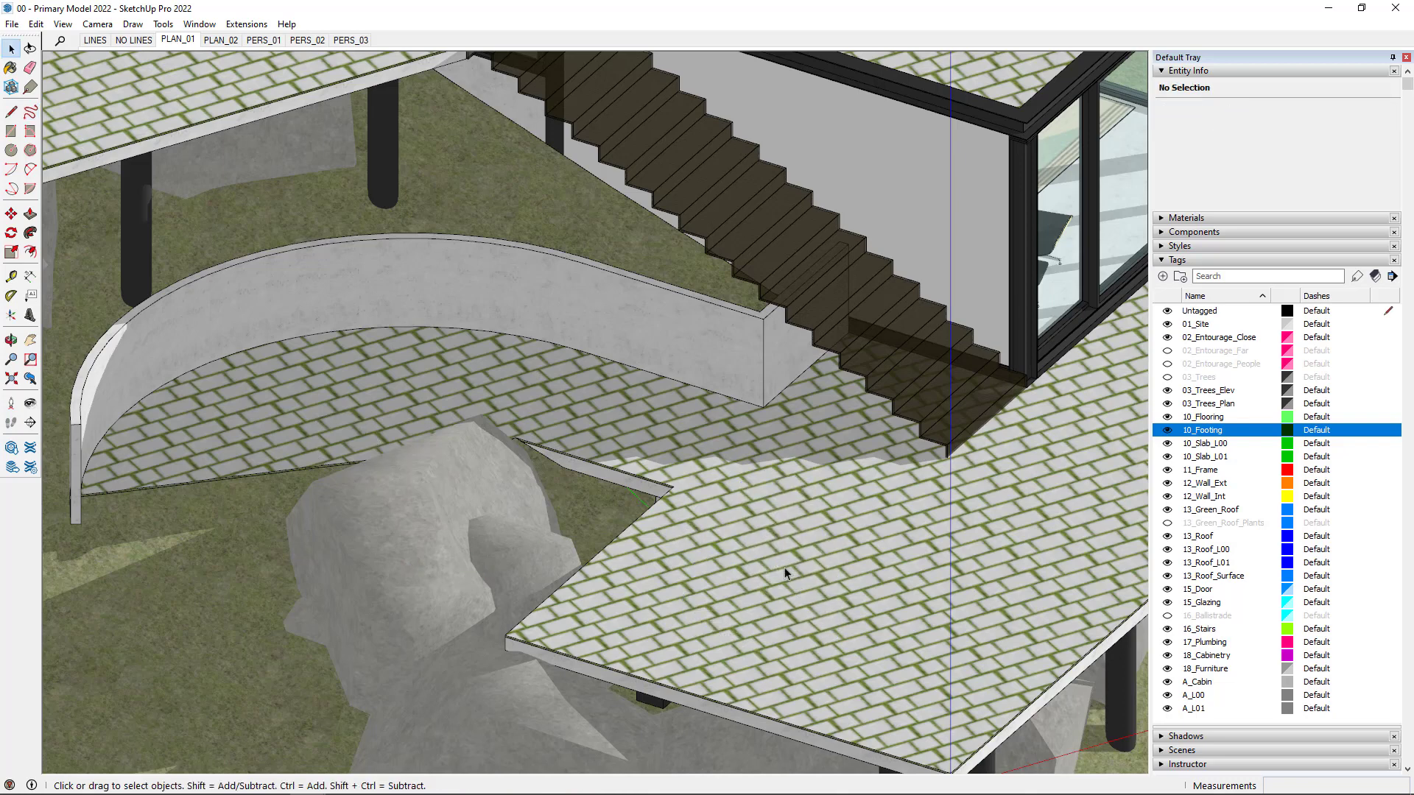
Step: Switch to the PERS_03 scene and open the cabin group and its lower level for editing
left_click(366, 43)
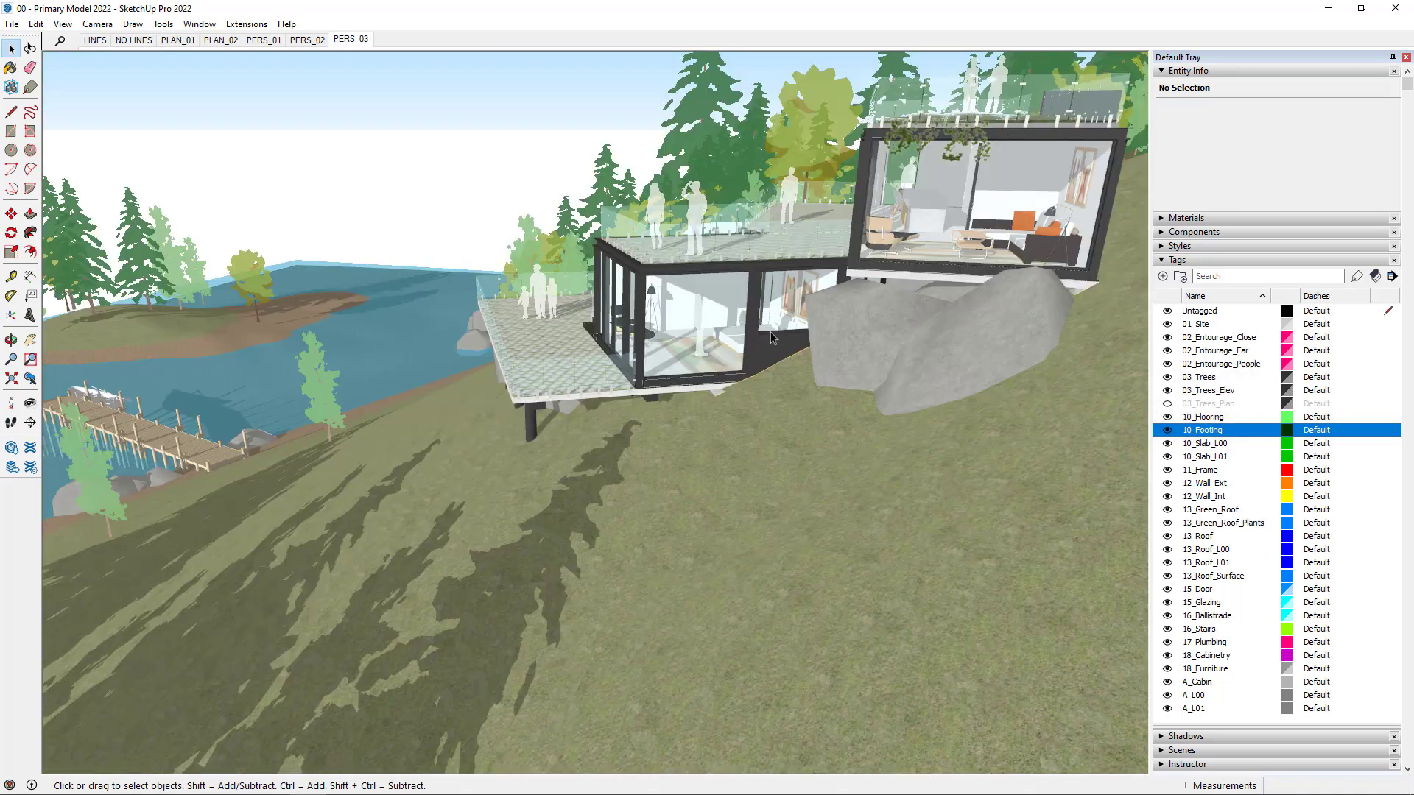
left_click(735, 324)
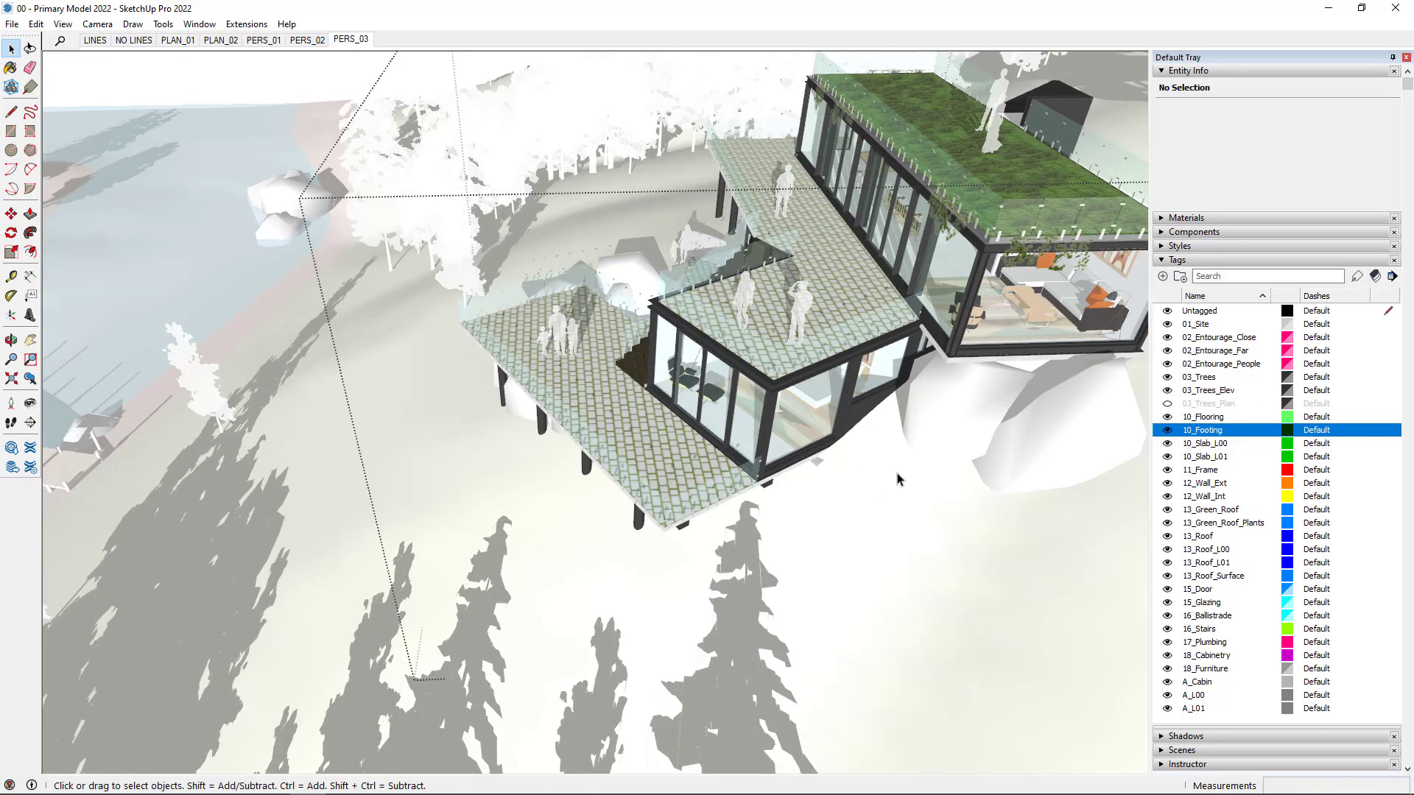
left_click(839, 427)
double_click(839, 427)
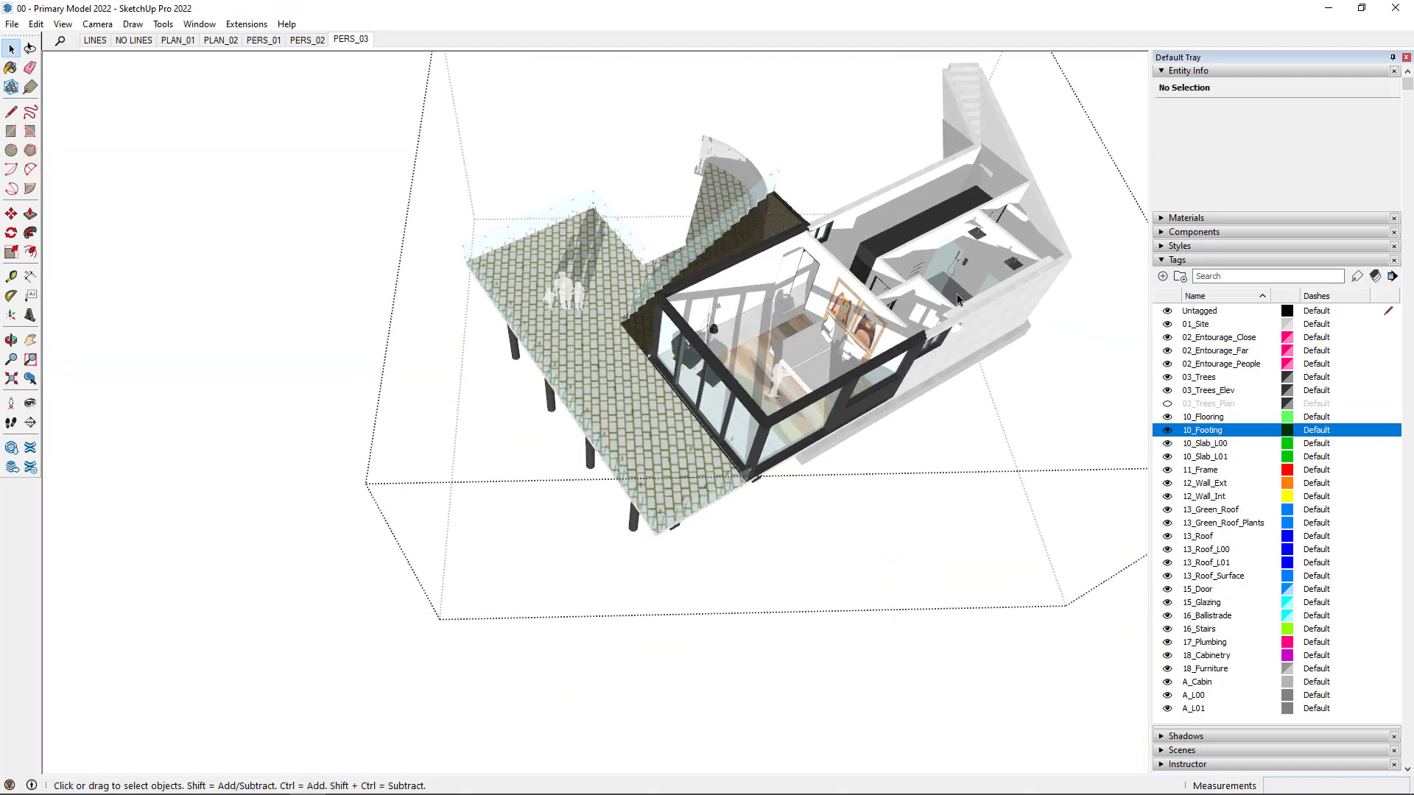
Step: Open the wall-mounted shower control in the lower bathroom through its nested levels for editing, and examine its geometry
scroll(957, 299, "up", 8)
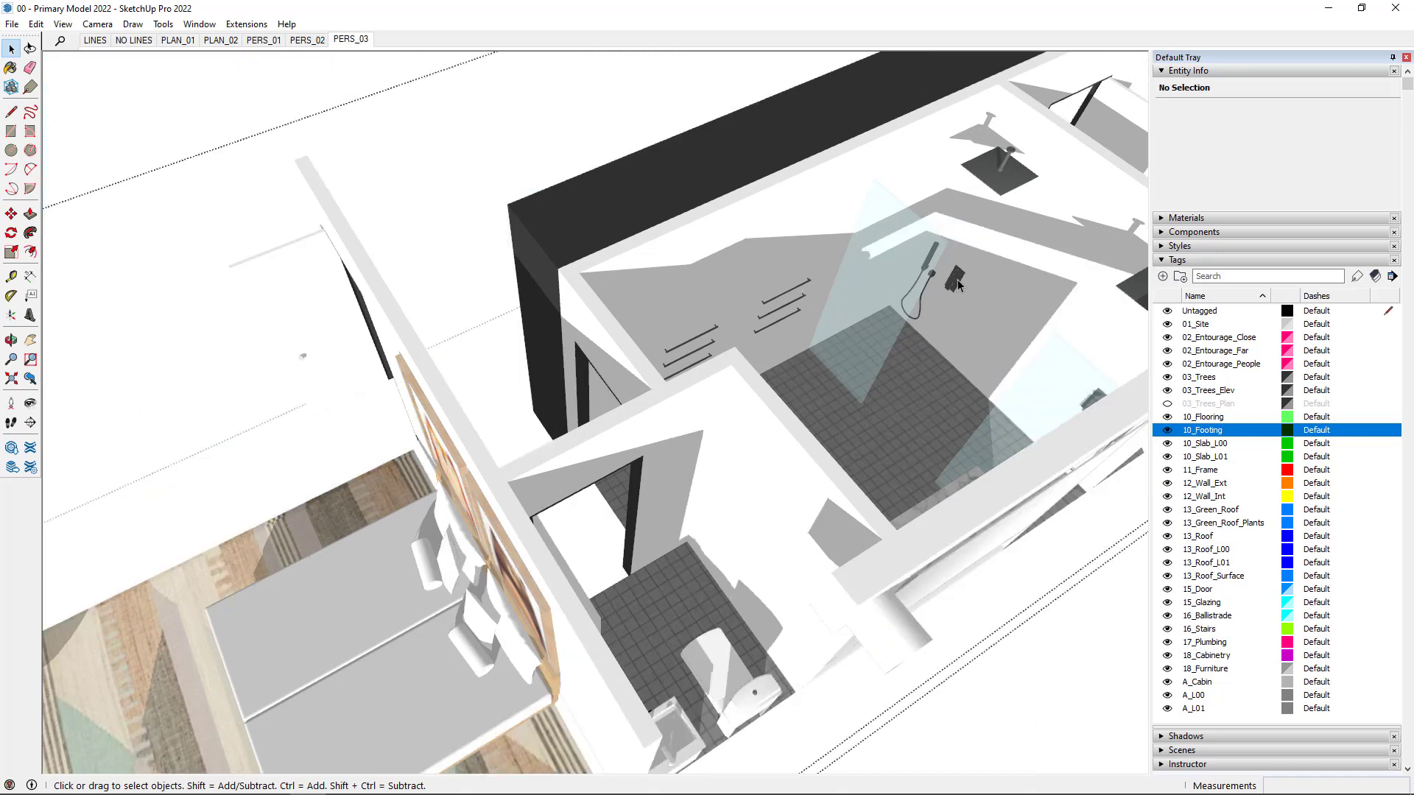
double_click(957, 285)
double_click(955, 283)
double_click(956, 284)
middle_click_drag(958, 284, 790, 261, "shift")
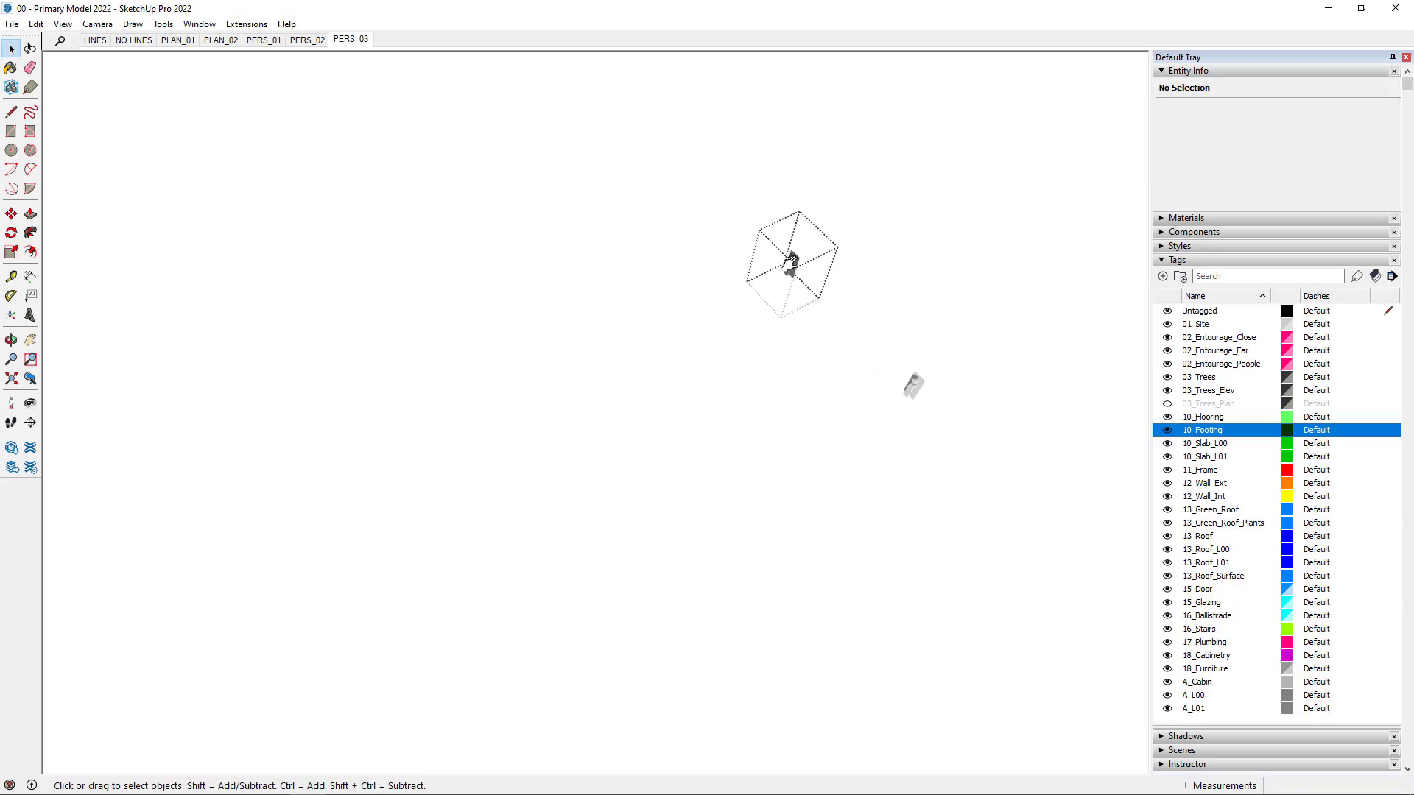
scroll(792, 264, "up", 3)
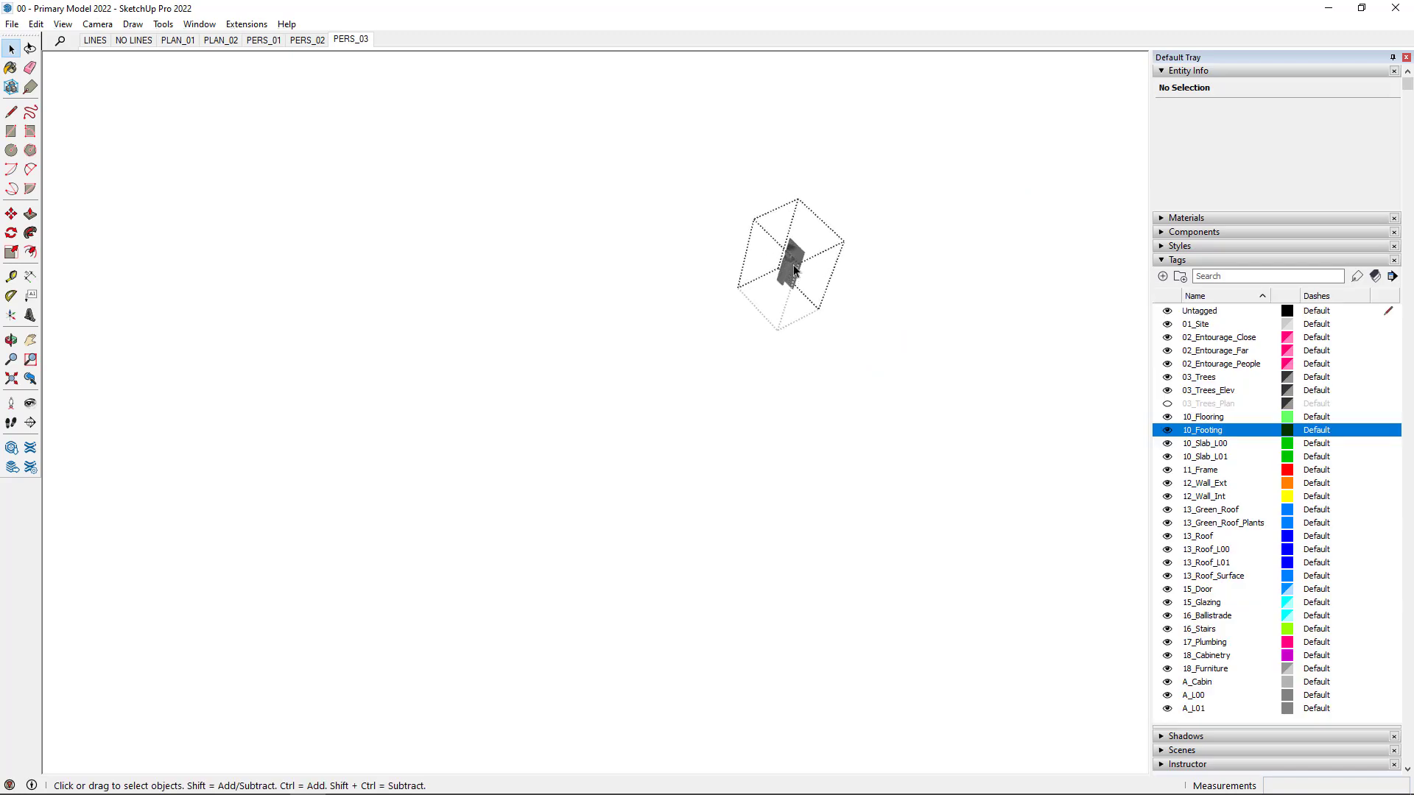
scroll(793, 264, "up", 2)
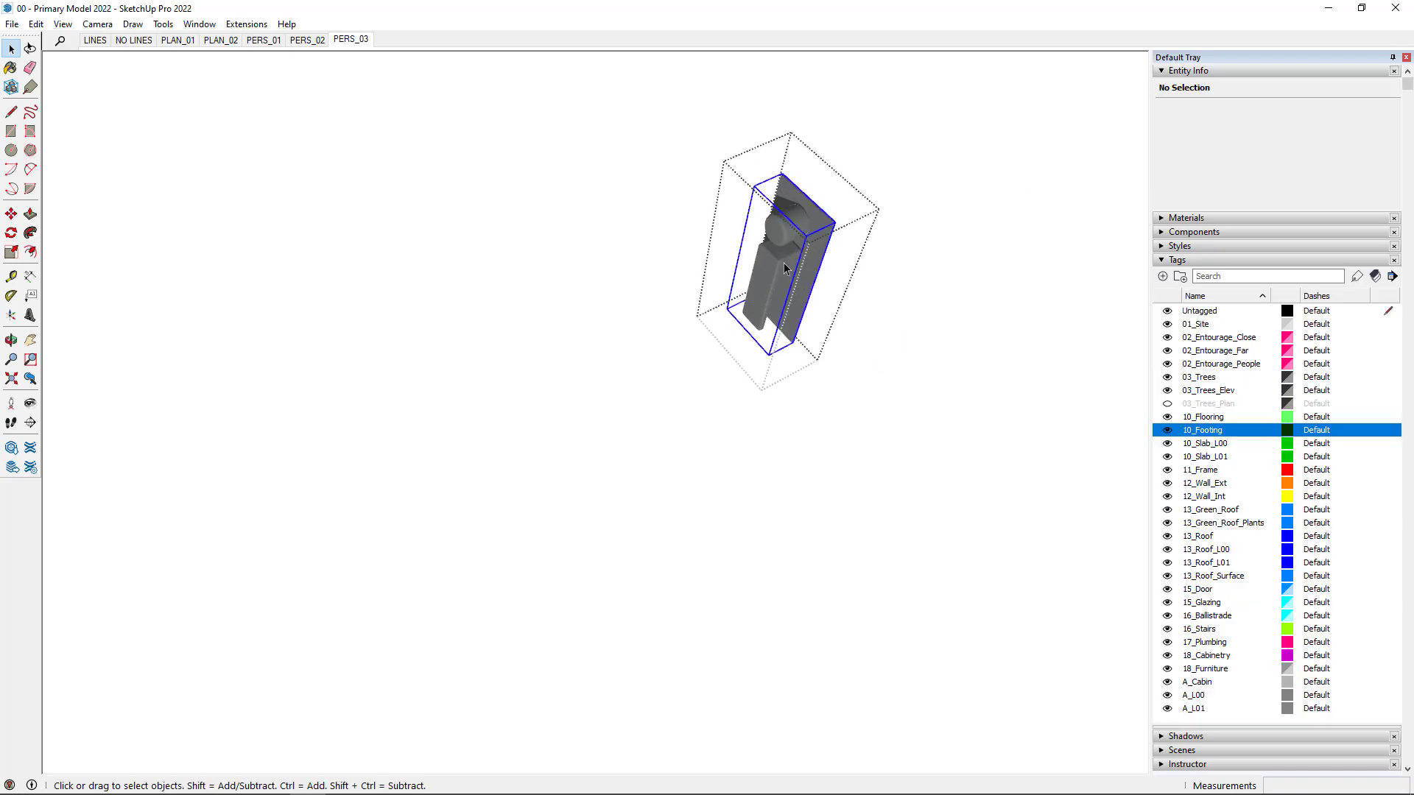
scroll(783, 263, "up", 3)
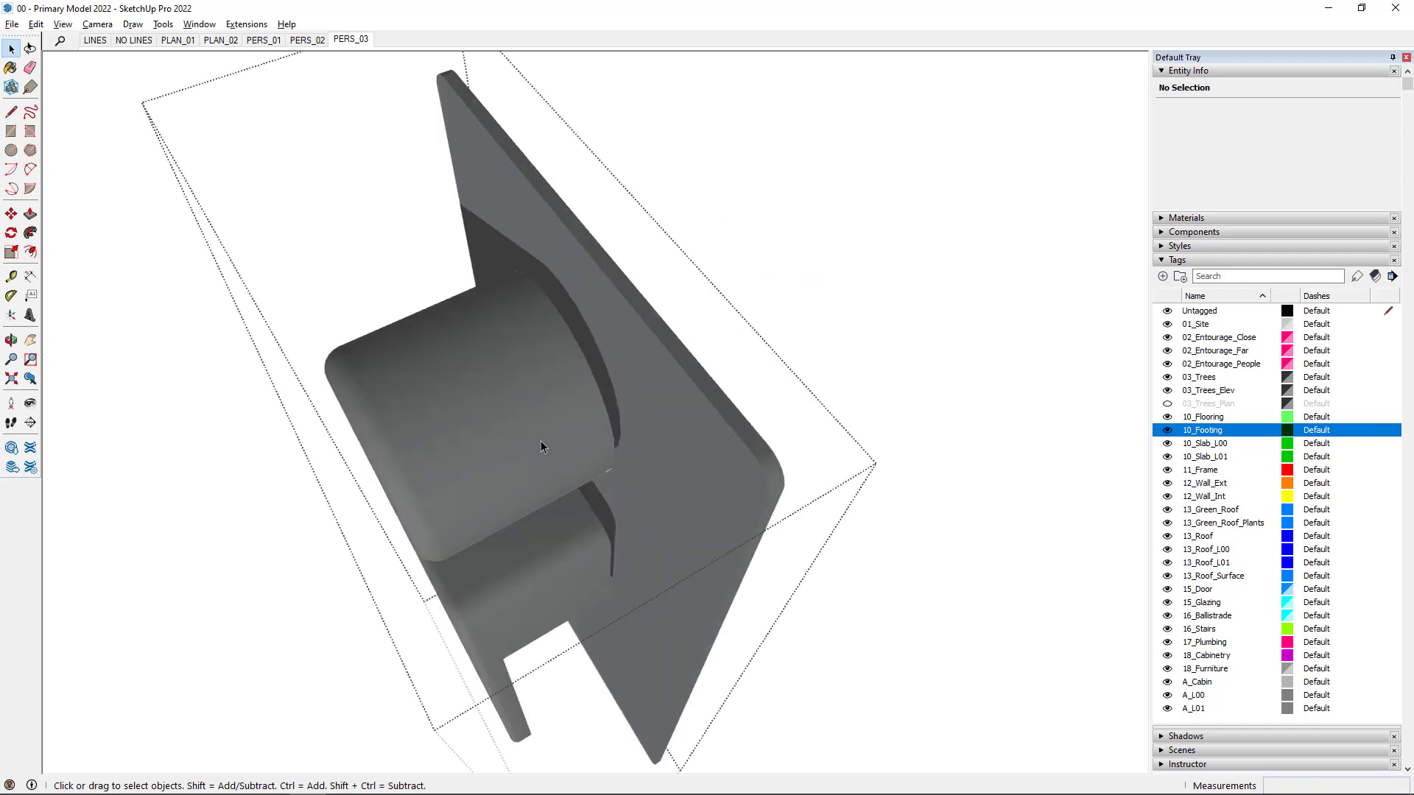
scroll(626, 400, "down", 3)
scroll(626, 401, "down", 3)
middle_click_drag(906, 180, 802, 343)
scroll(802, 339, "down", 1)
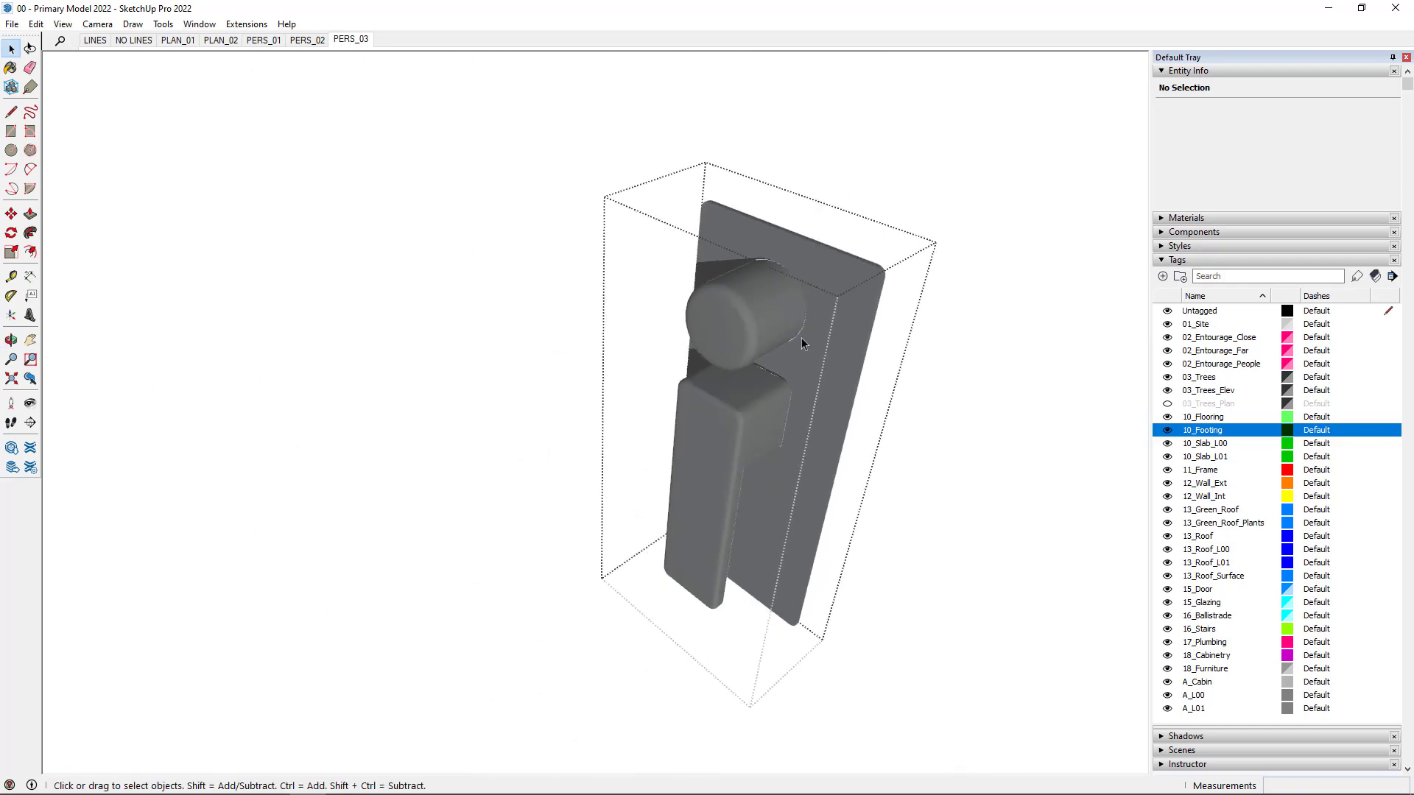
Step: Leave all nested editing levels at once and select the whole Cabin group
key("Escape")
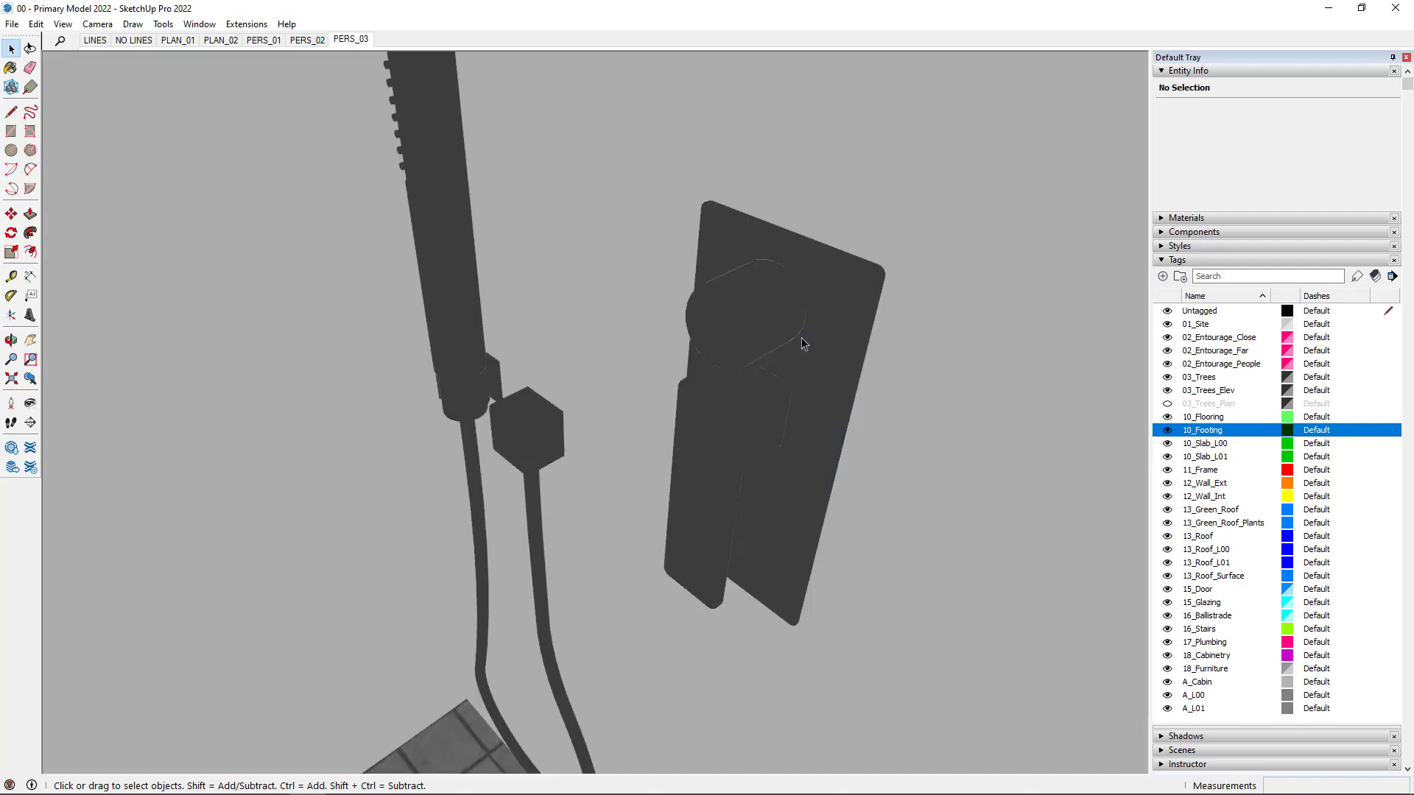
key("alt")
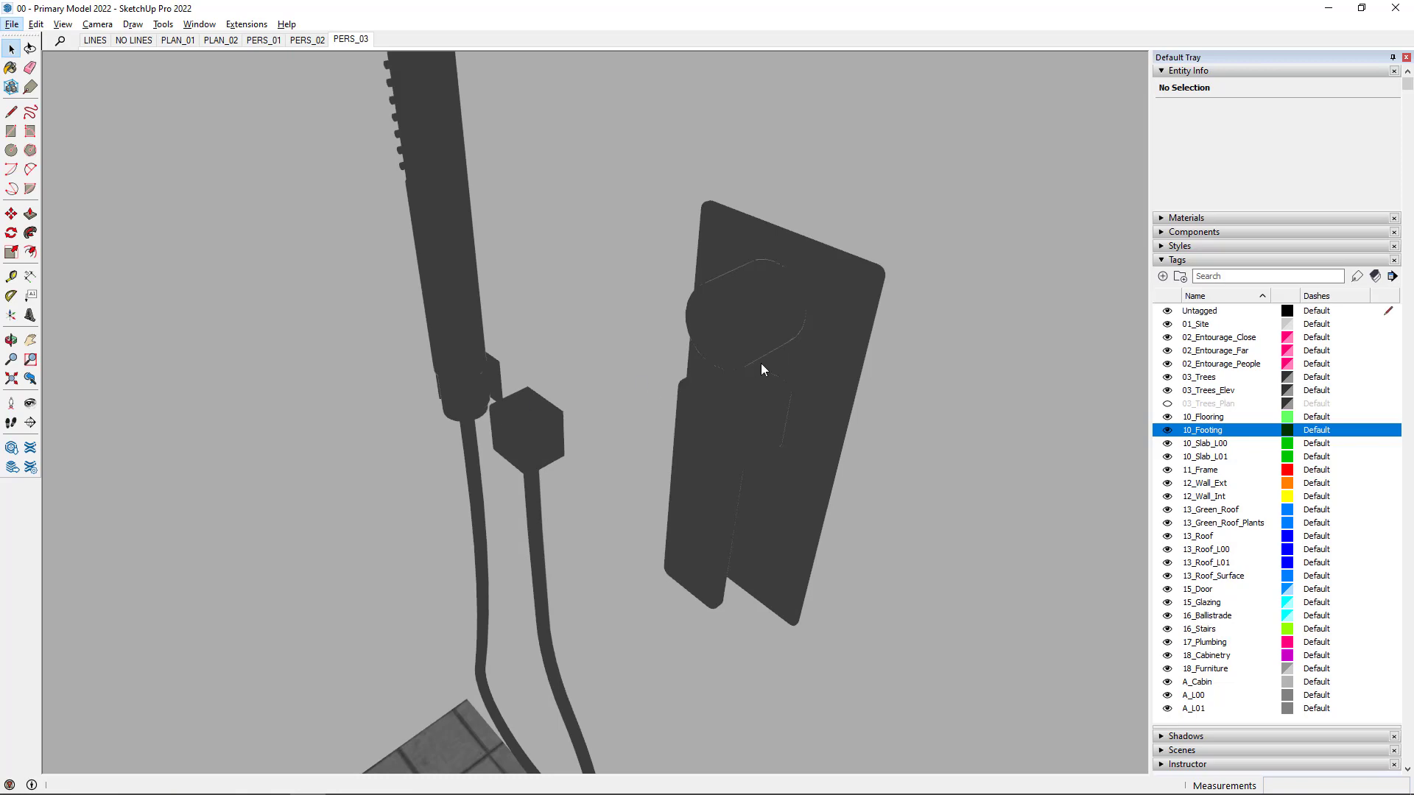
scroll(645, 402, "down", 3)
left_click(645, 402)
scroll(670, 414, "down", 3)
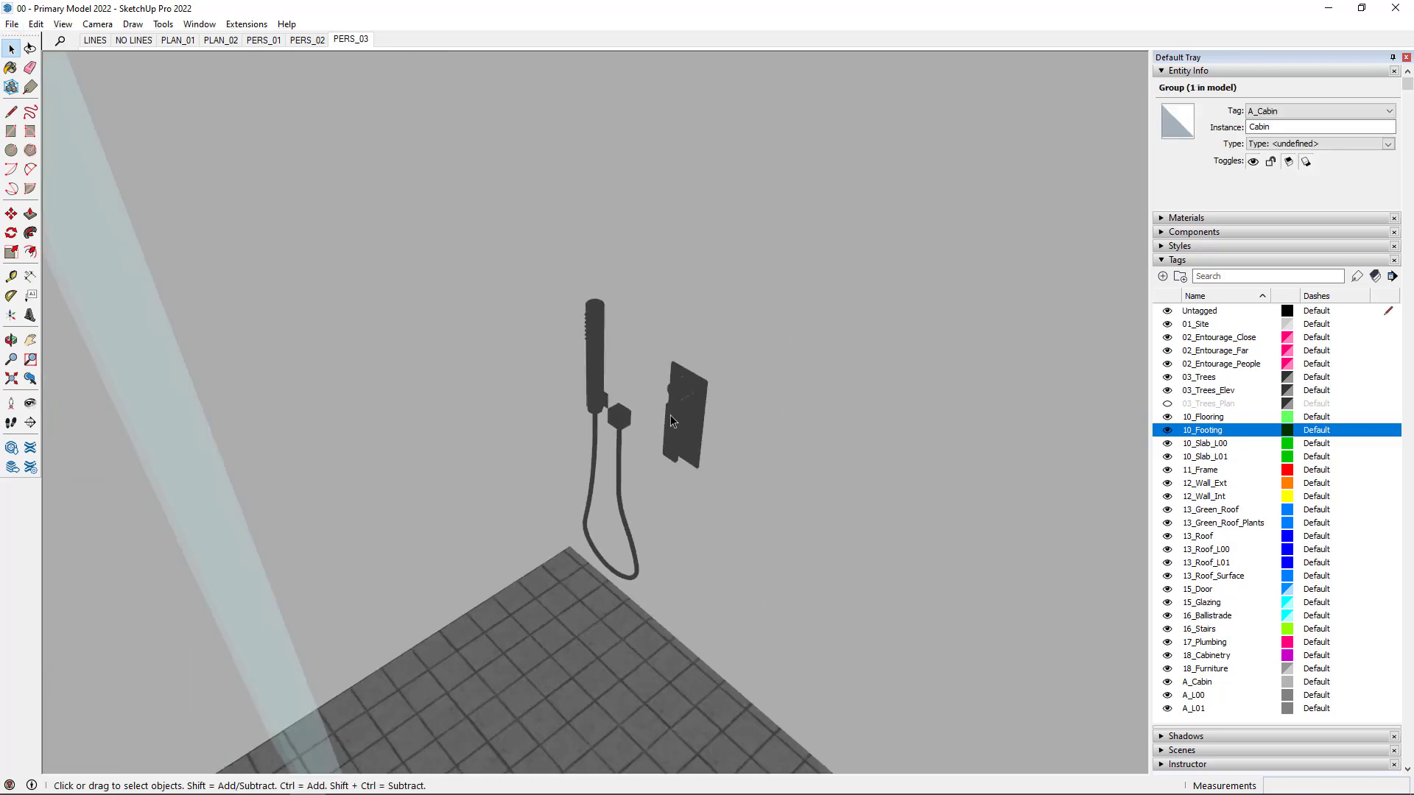
scroll(671, 415, "down", 5)
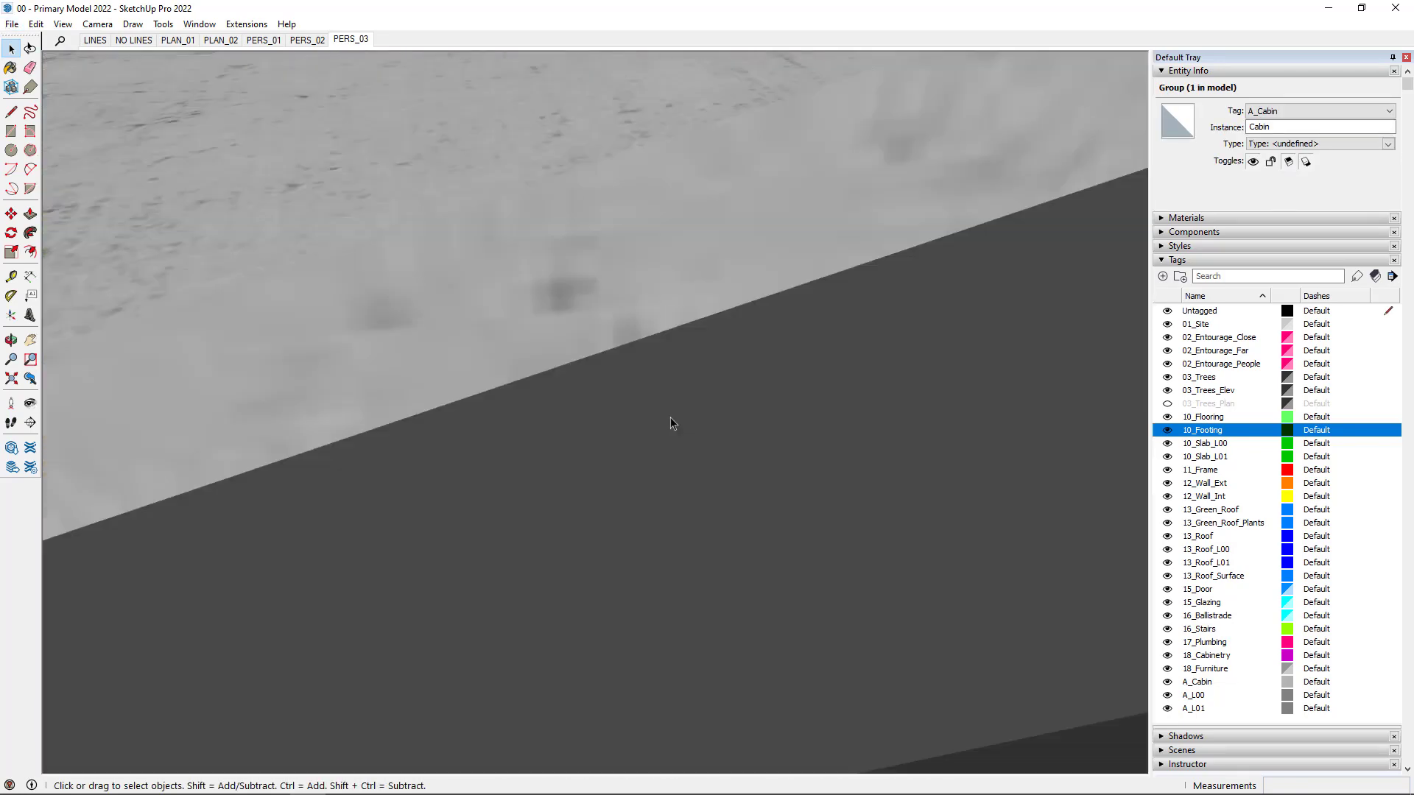
scroll(670, 416, "down", 5)
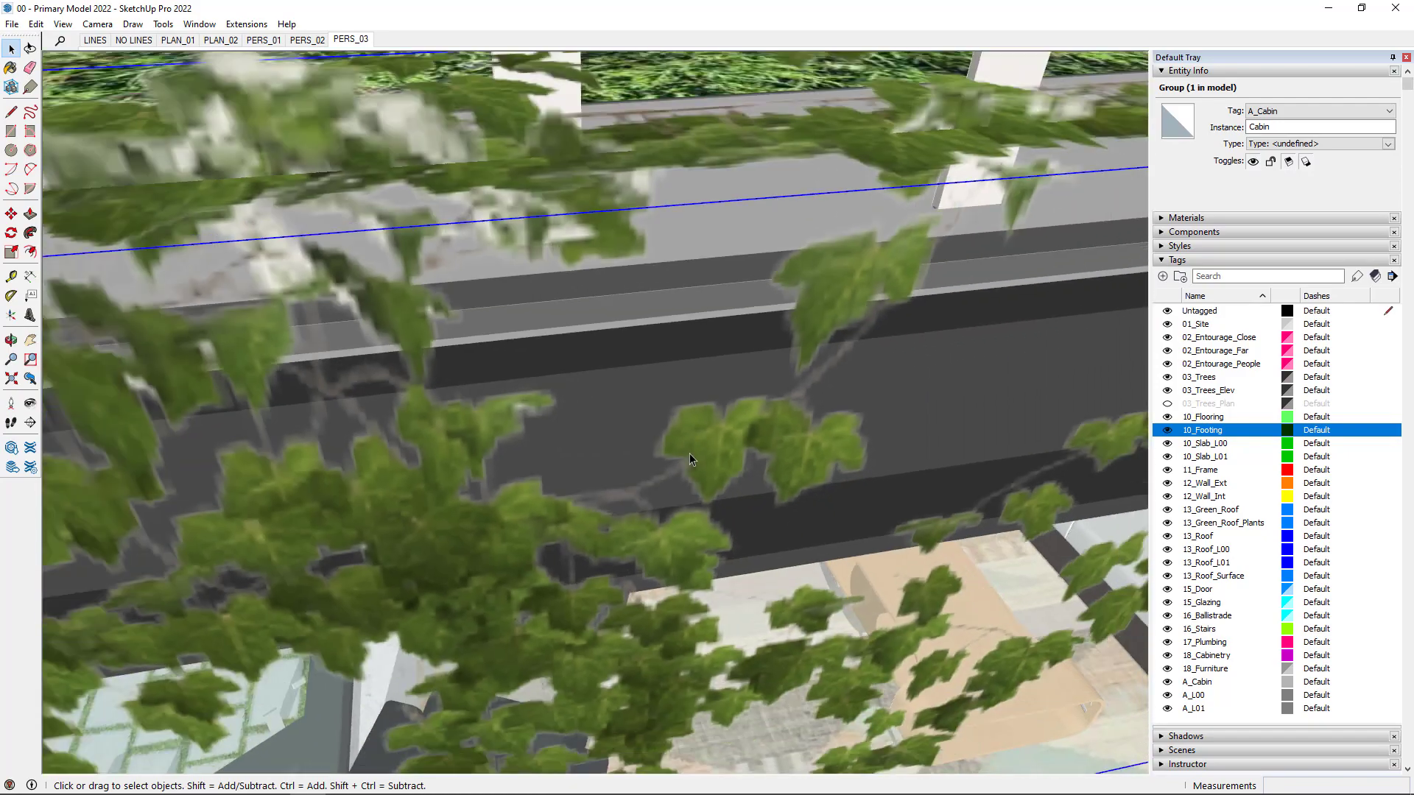
Step: View the whole cabin from above and open the Cabin group for editing
scroll(691, 455, "down", 8)
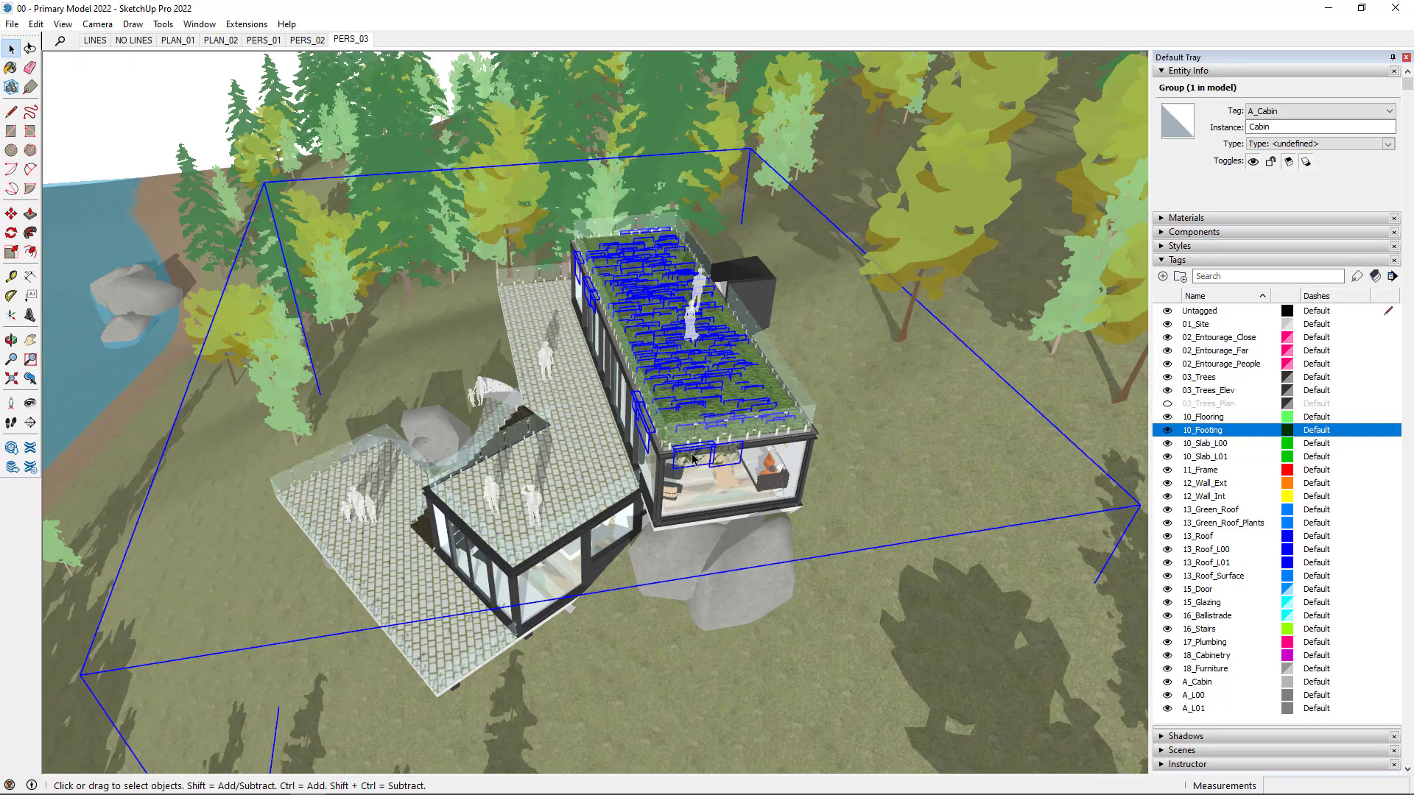
middle_click_drag(692, 453, 842, 359)
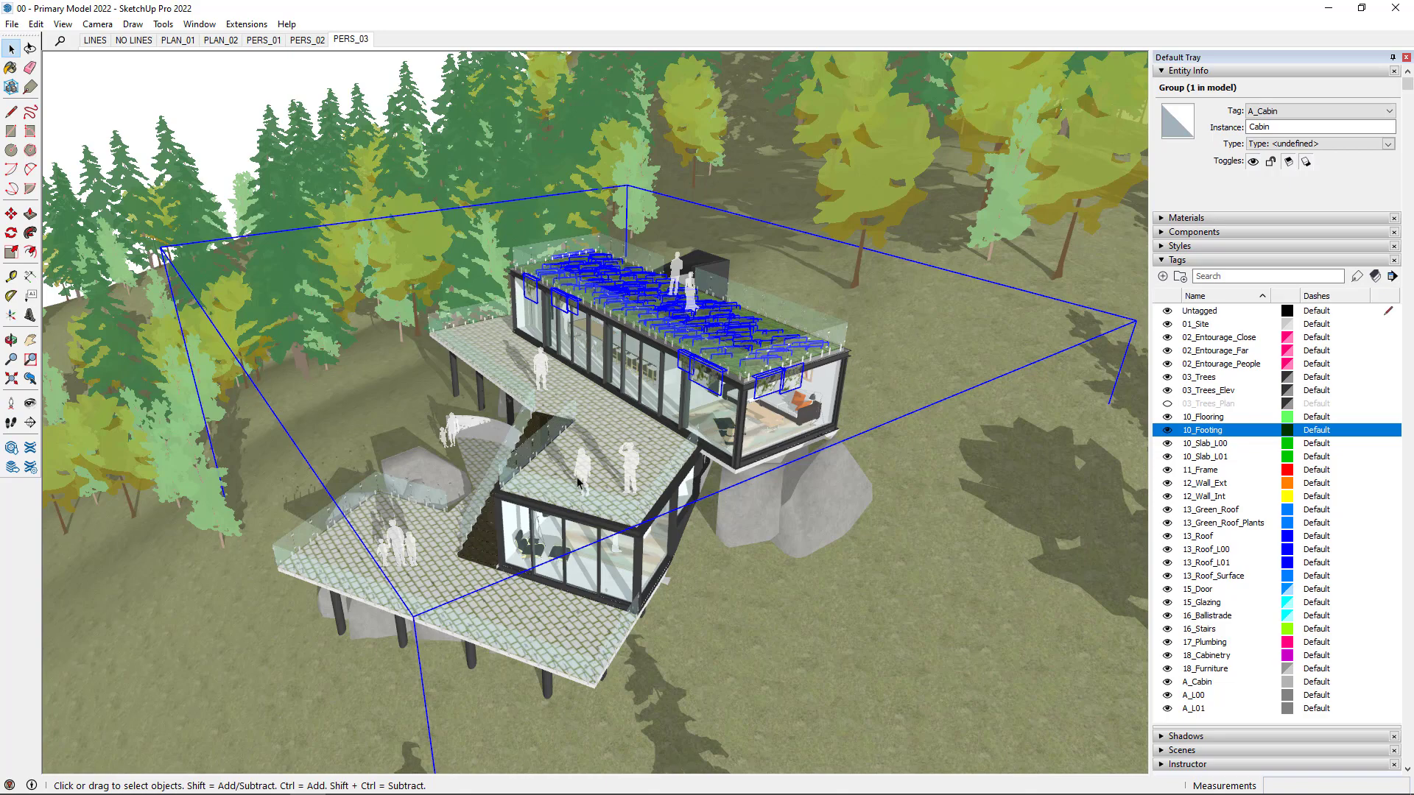
middle_click_drag(581, 484, 524, 500)
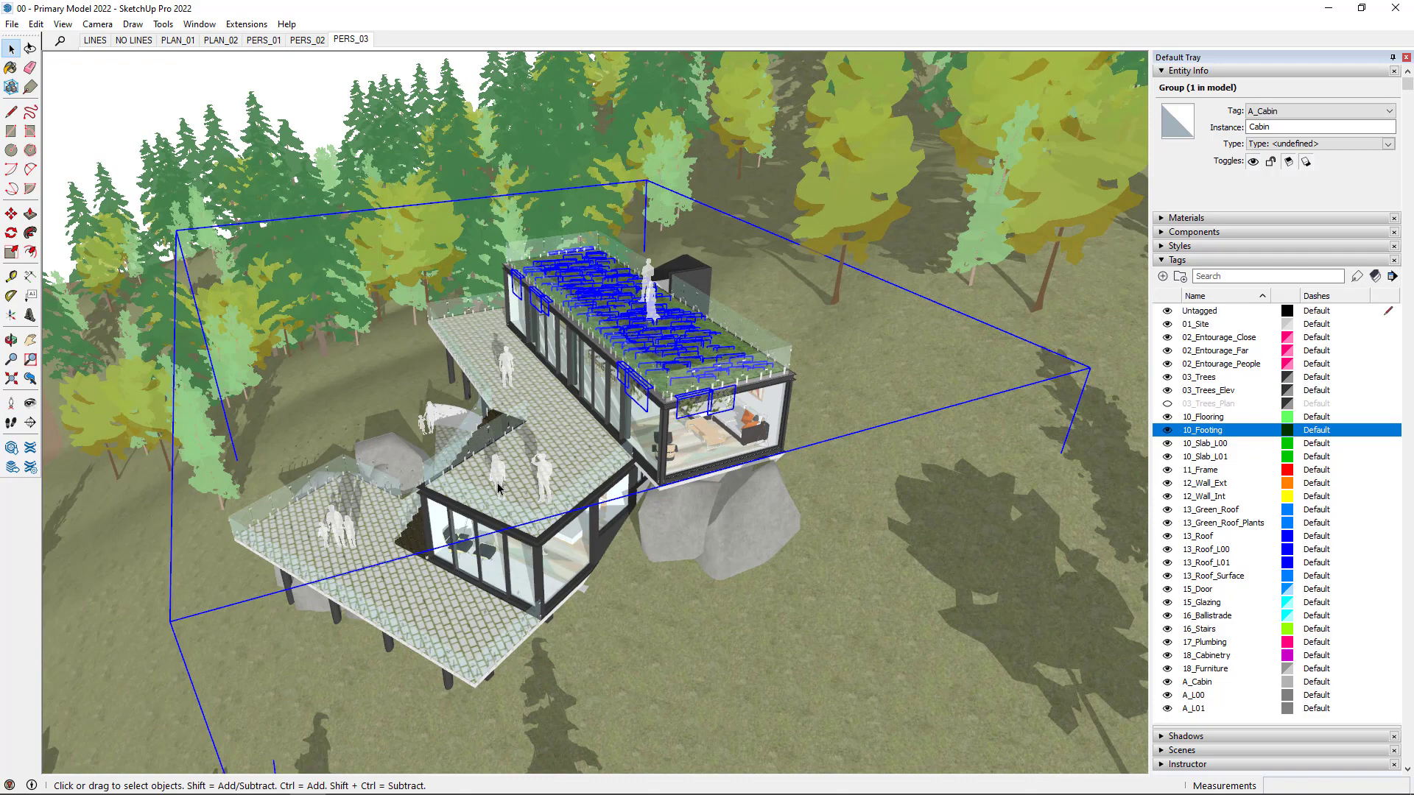
double_click(588, 441)
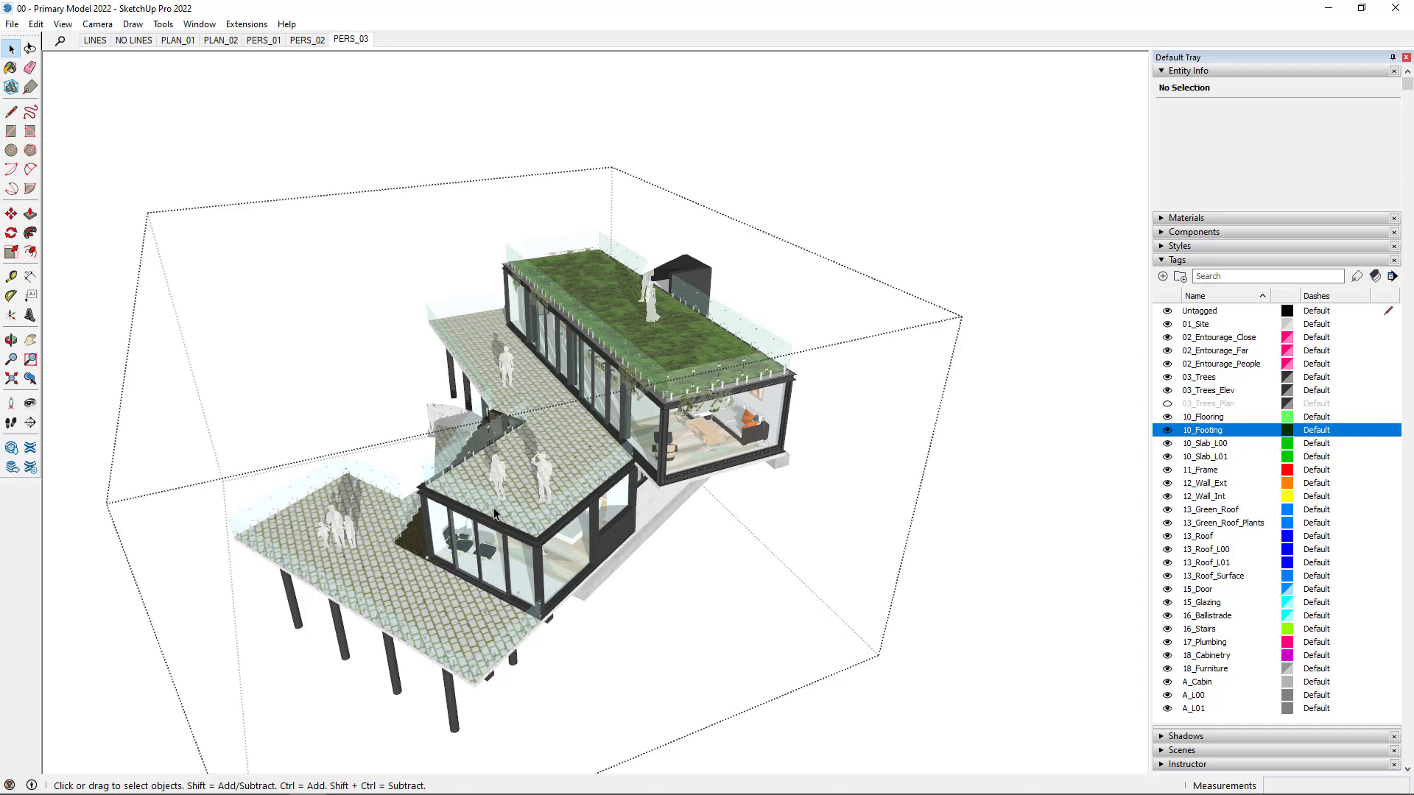
Step: View the PLAN_01 and PLAN_02 scenes, and delete the PLAN_02 scene
left_click(180, 42)
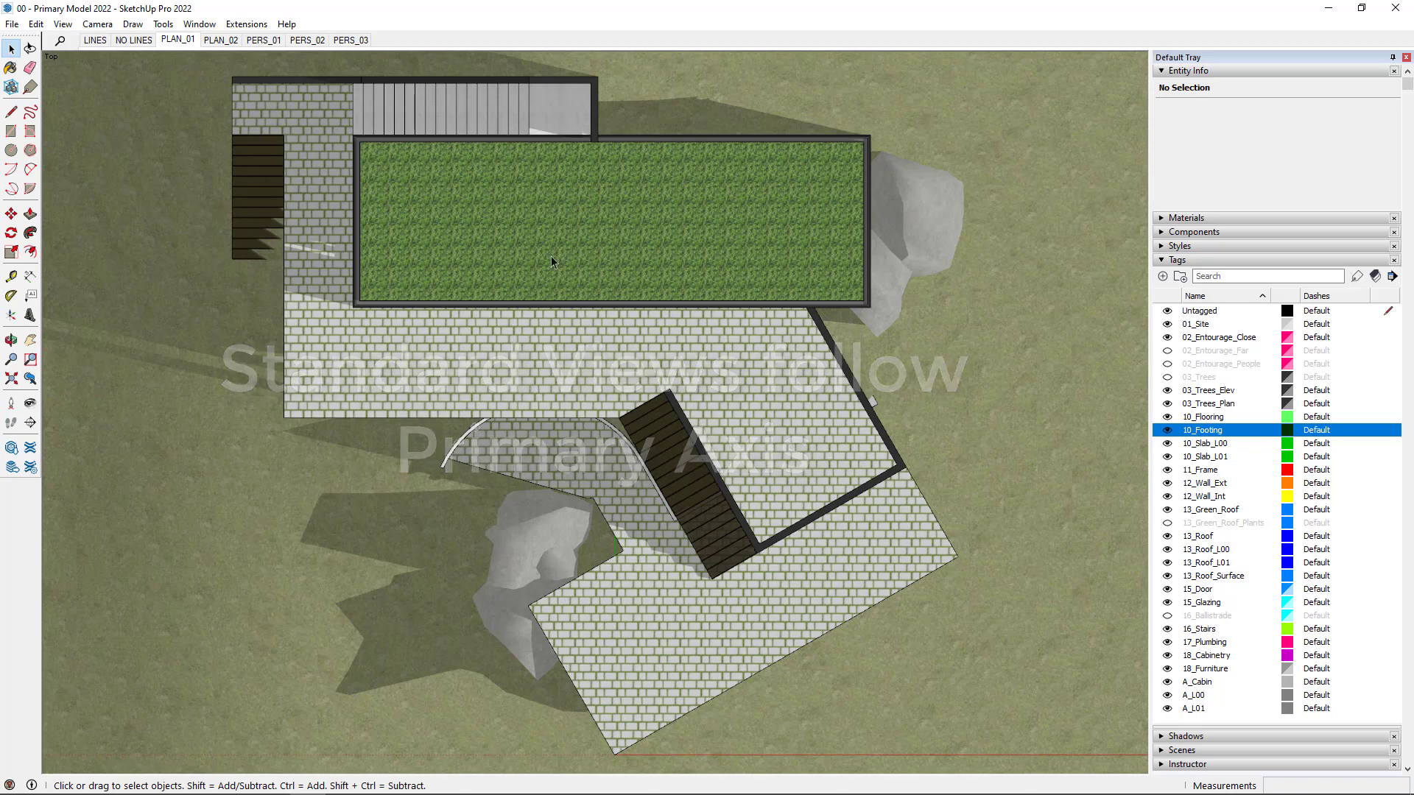
left_click(230, 42)
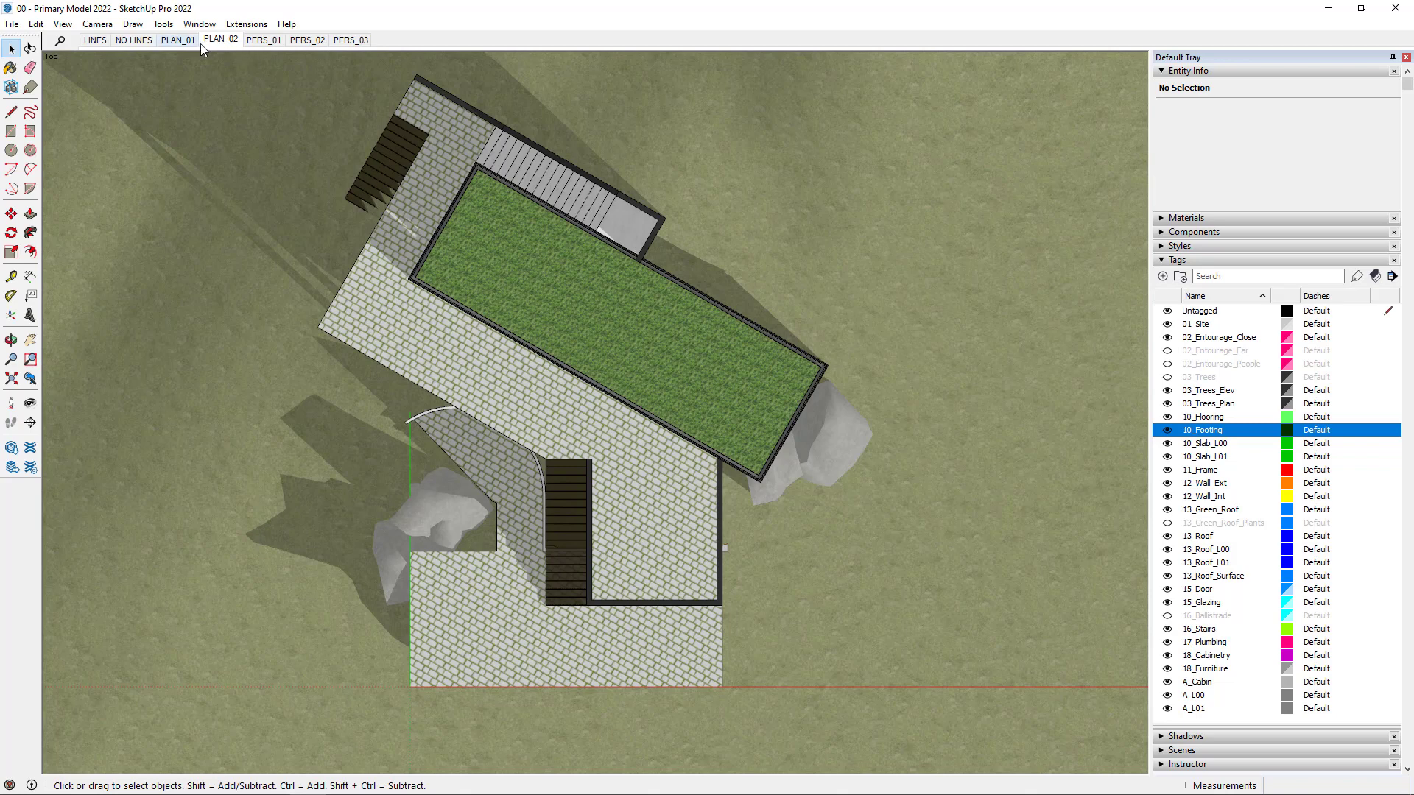
right_click(222, 43)
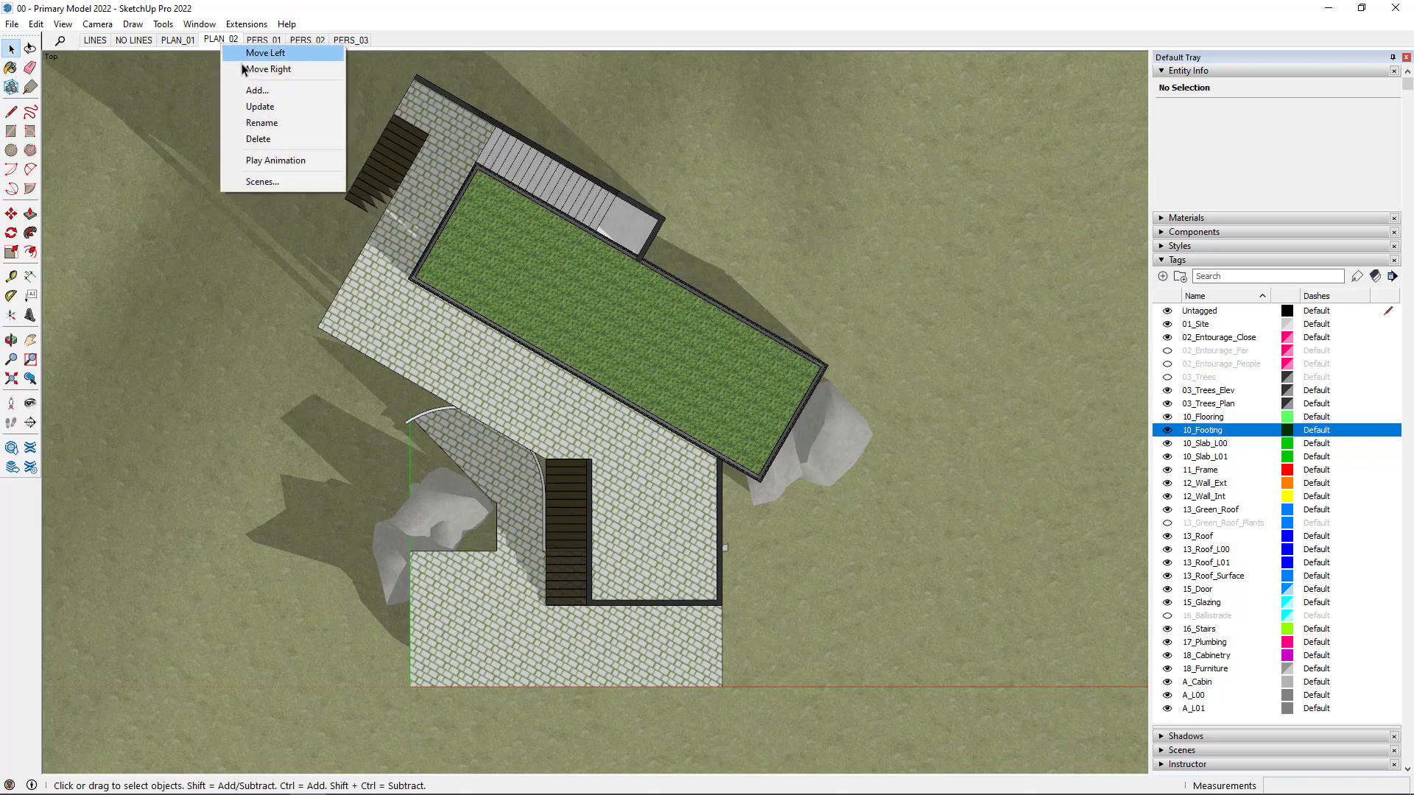
left_click(289, 140)
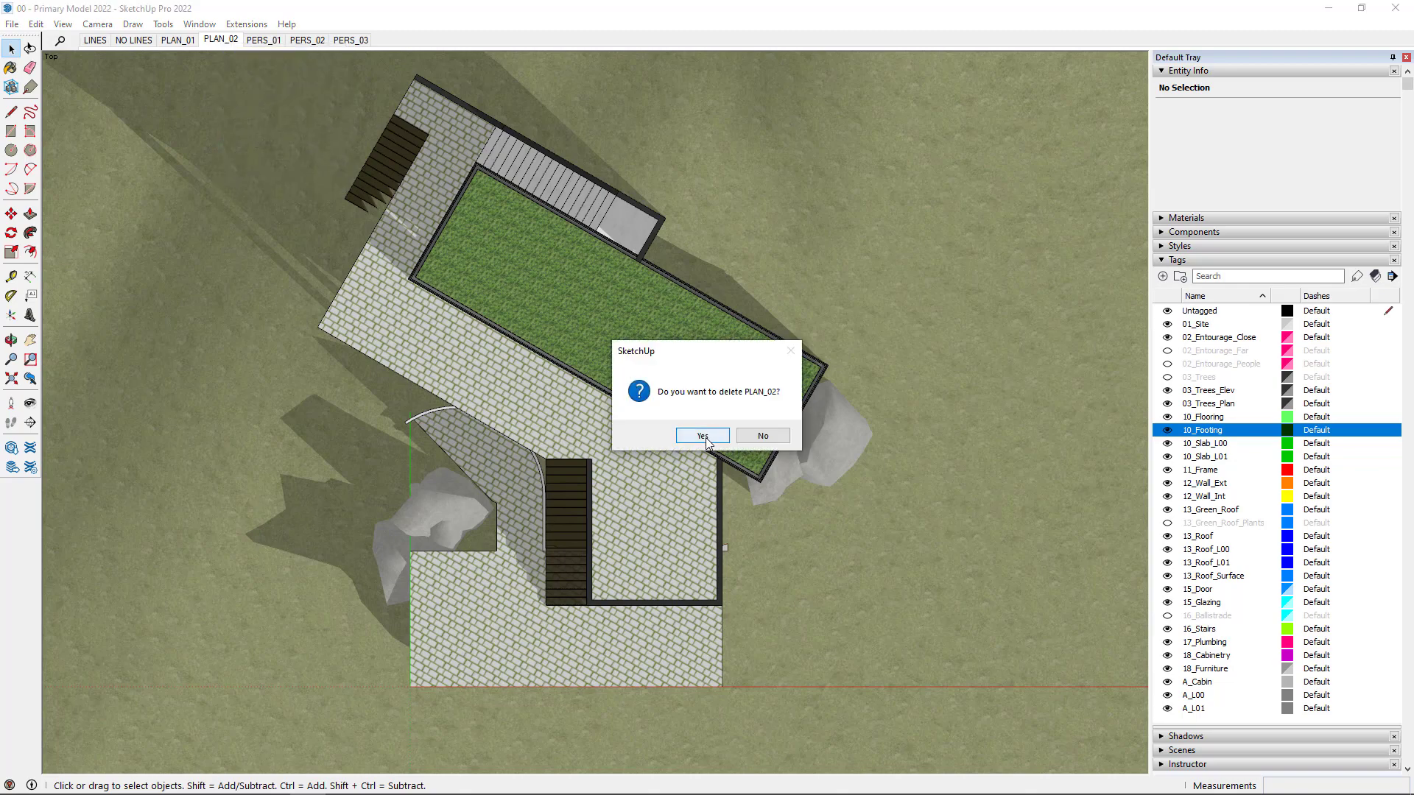
left_click(702, 436)
Step: Add a new scene based on PLAN_01, with the 01_Site tag hidden
left_click(182, 41)
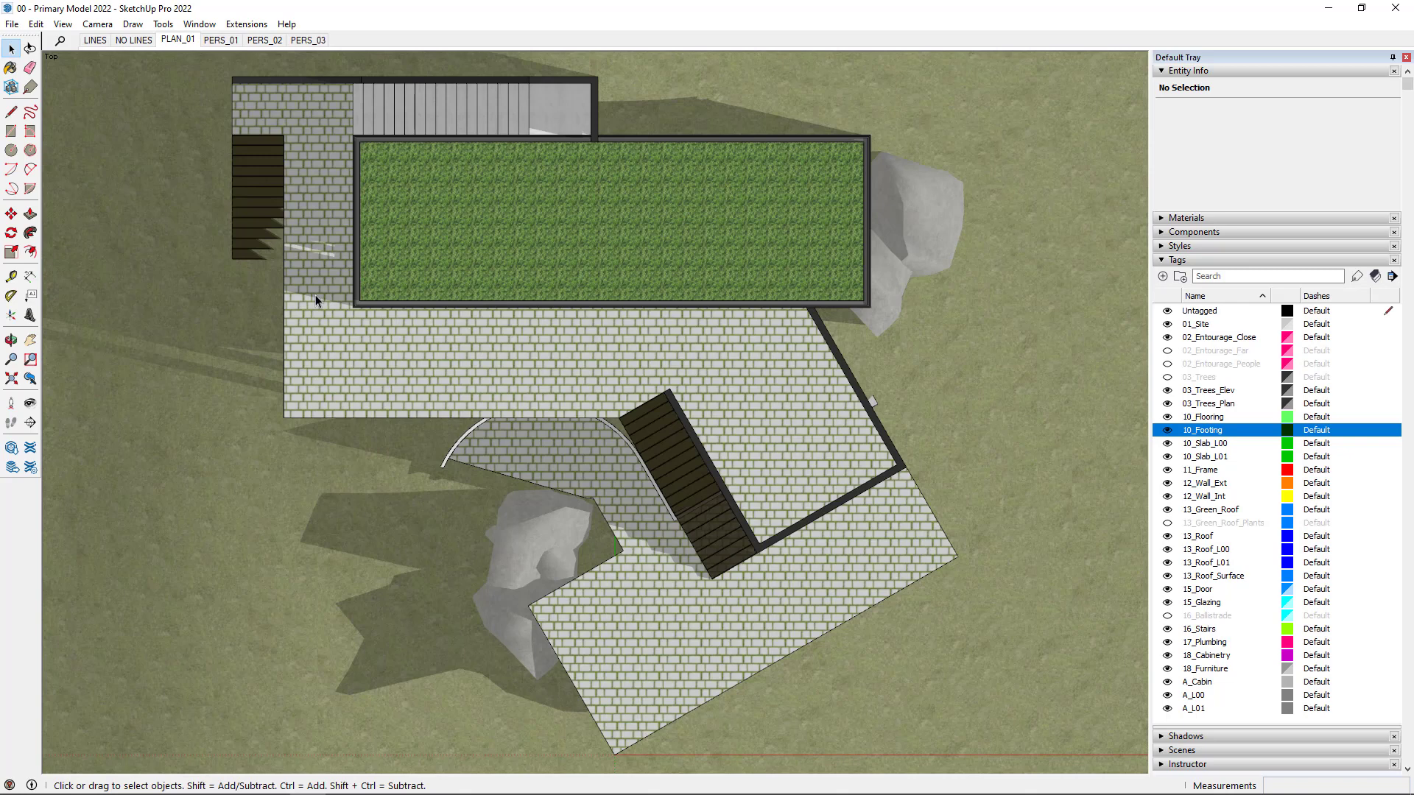
right_click(188, 41)
left_click(242, 87)
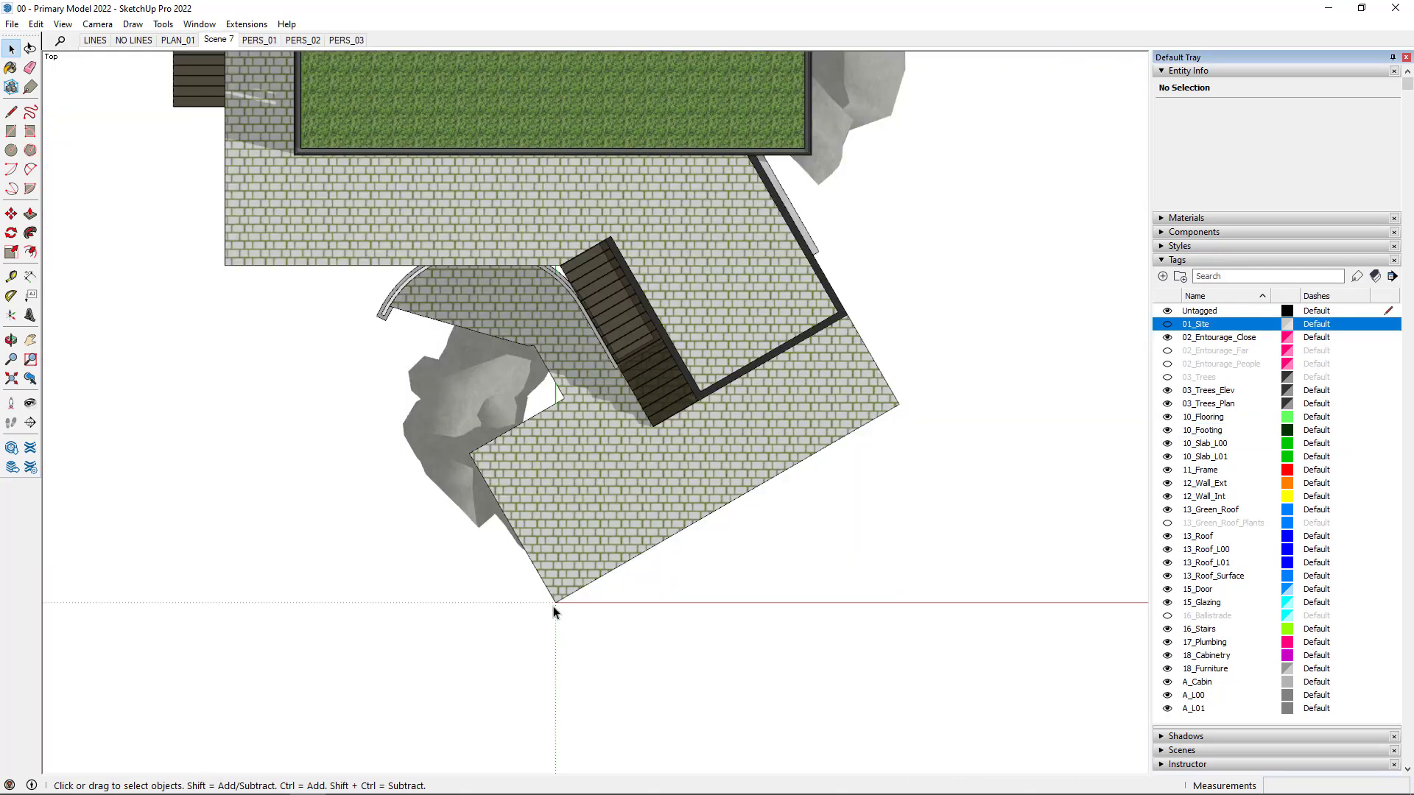
Step: Place the drawing axes with their origin at the lower terrace's outer corner, red along its long front edge and green along its side edge
right_click(729, 603)
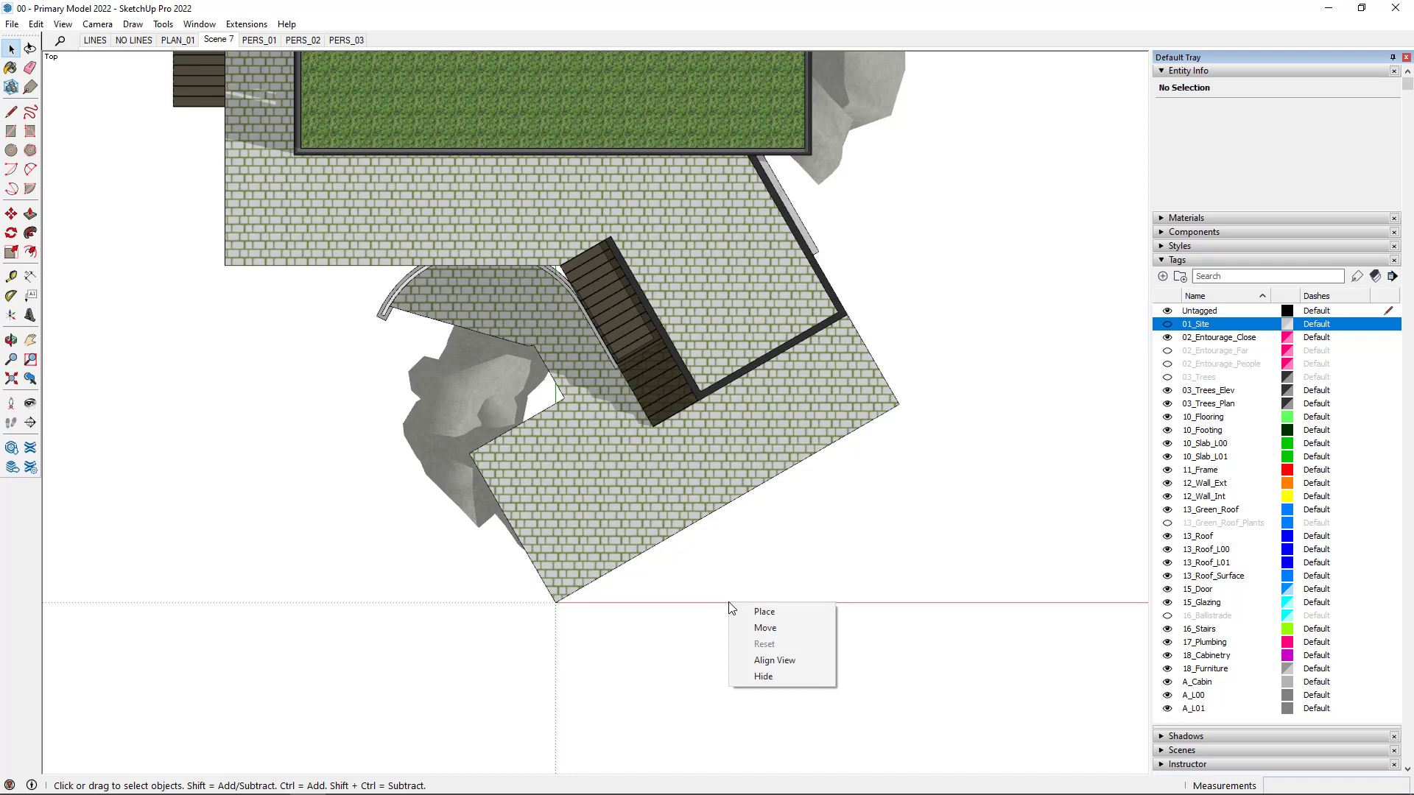
left_click(780, 613)
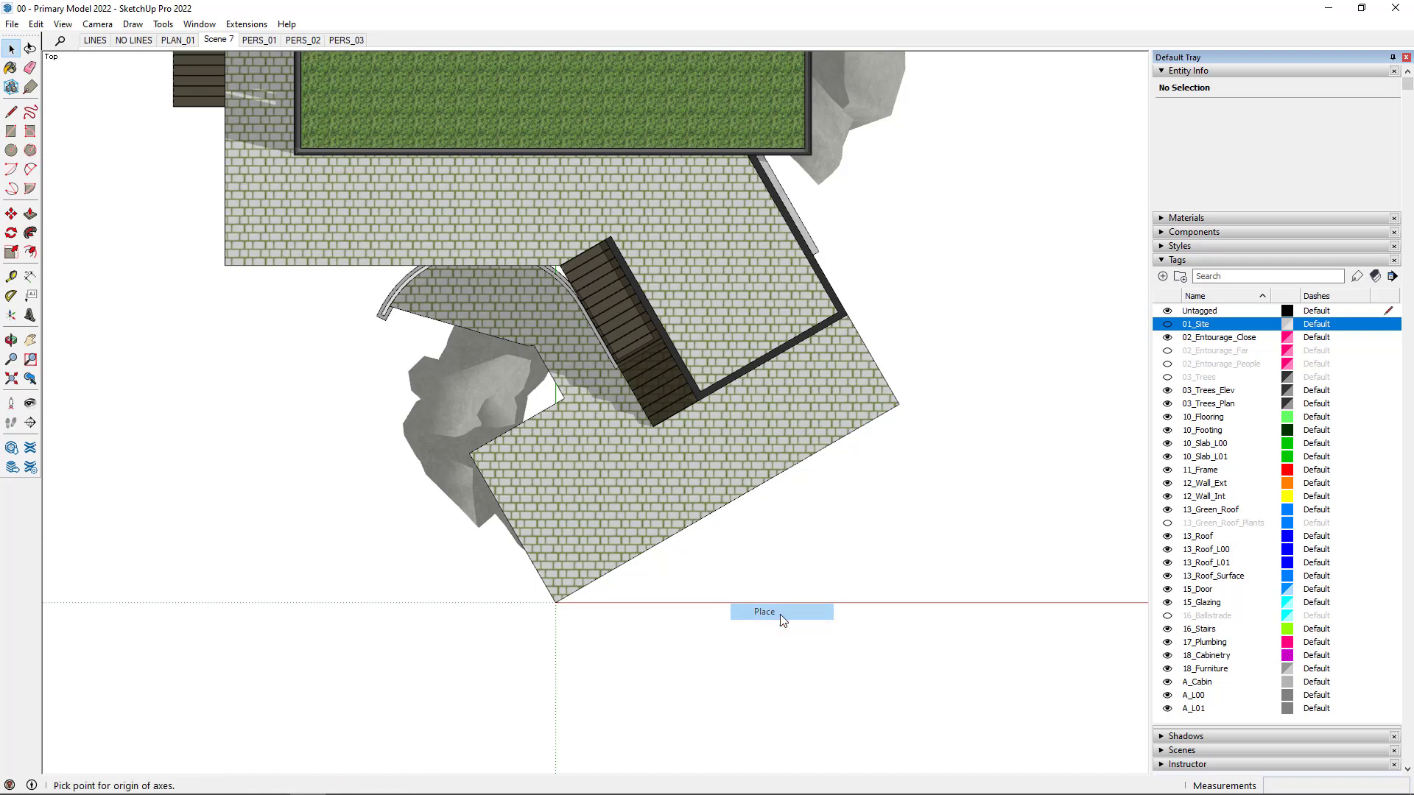
left_click(556, 602)
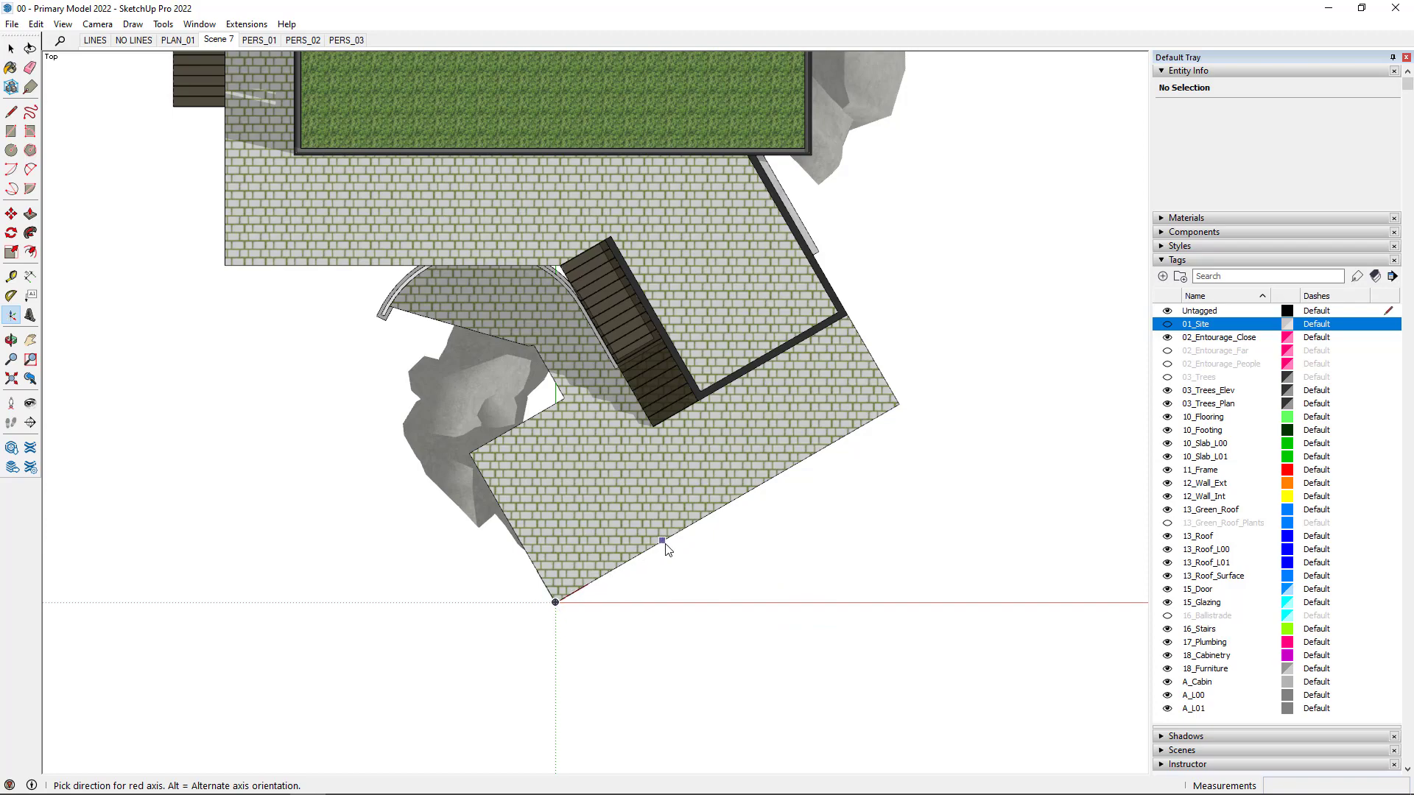
left_click(664, 543)
left_click(475, 466)
Step: Check the relocated axes in 3D, then set the standard Top view and fit the whole model in it
middle_click_drag(768, 670, 780, 274)
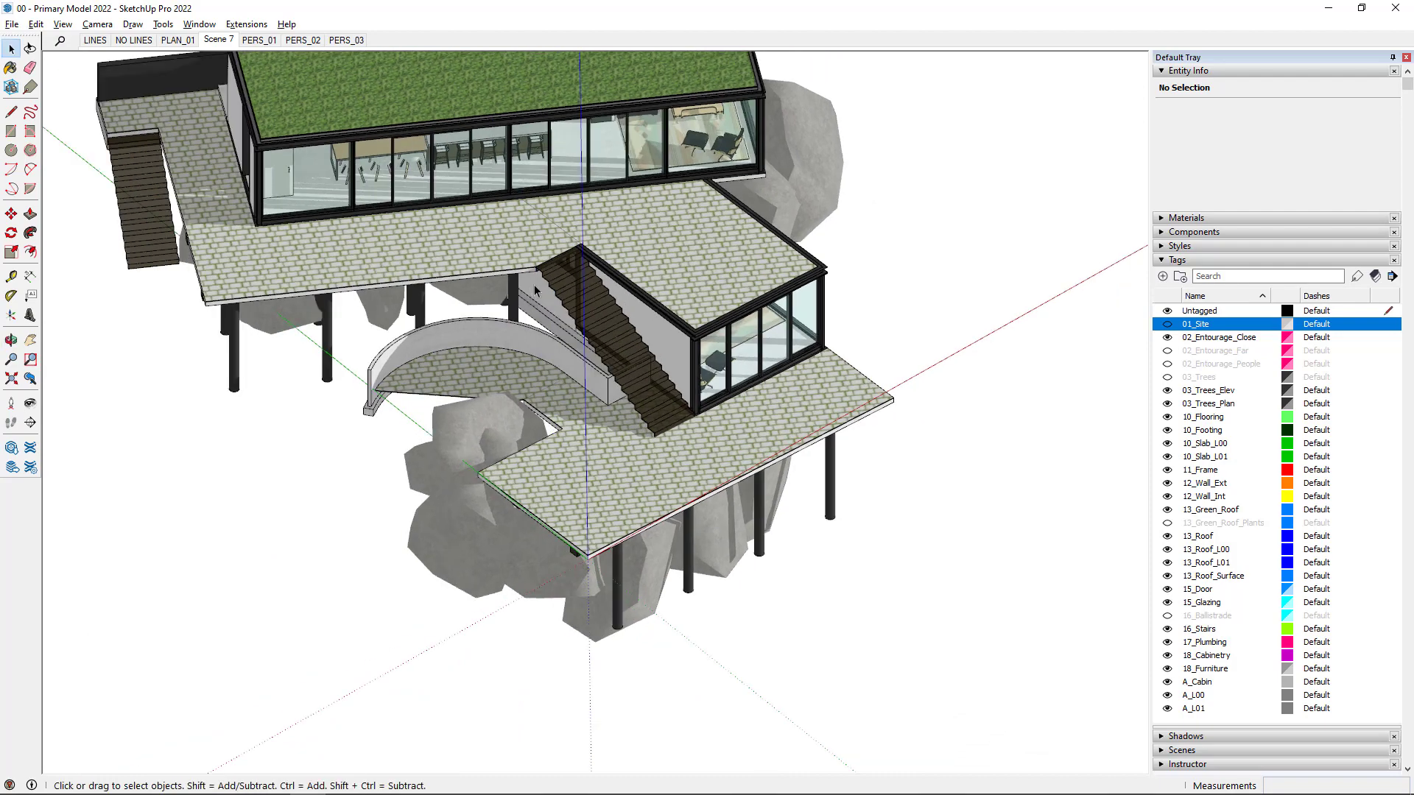
key("F2")
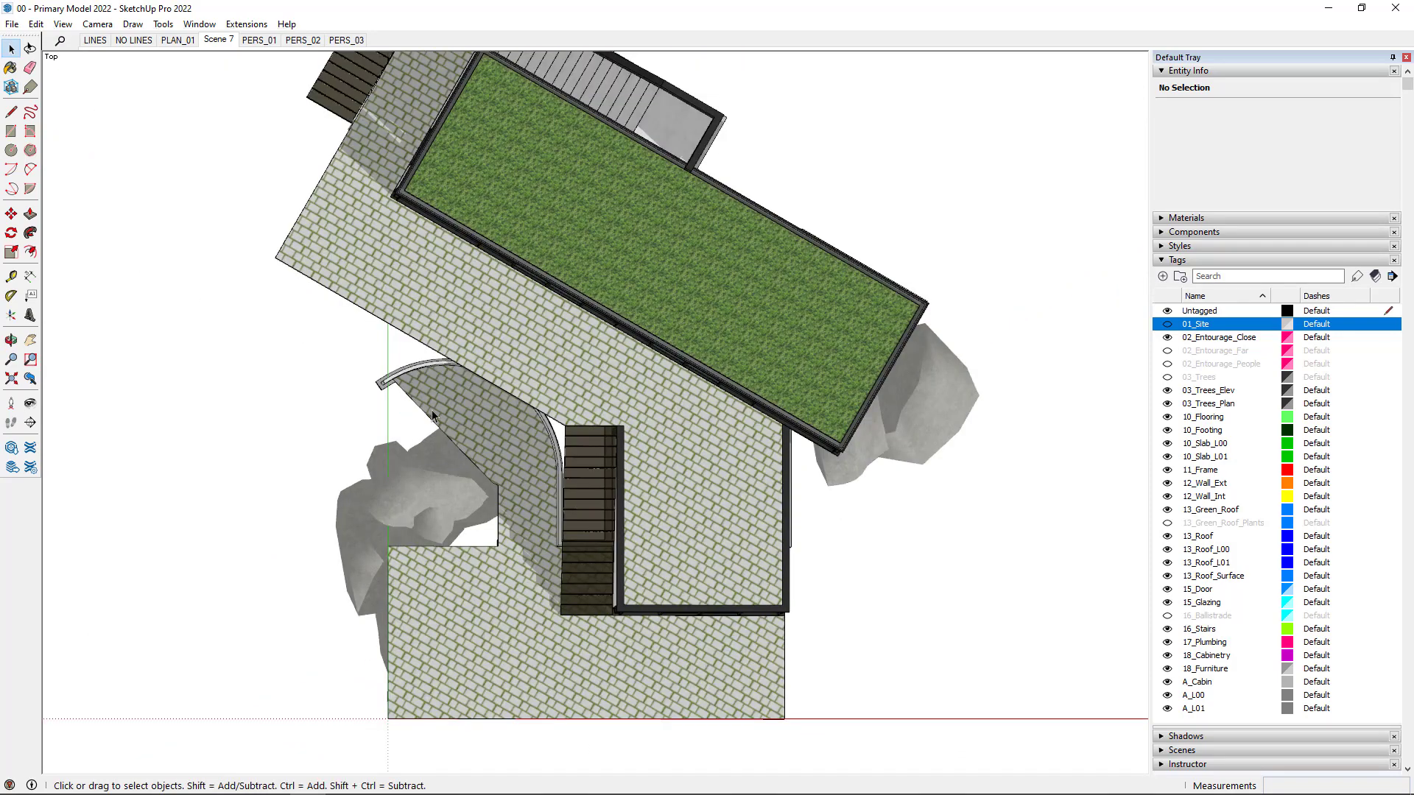
key("shift+z")
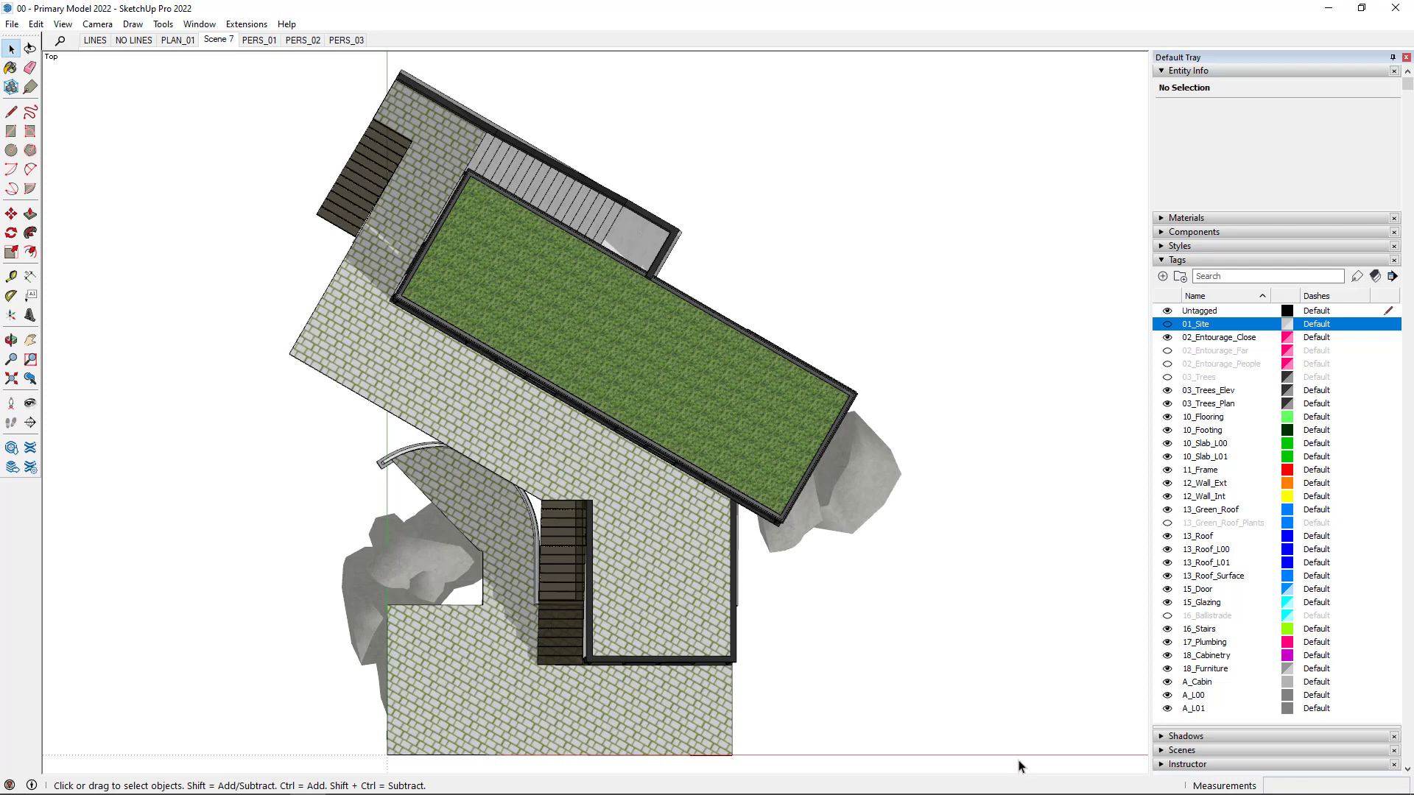
Step: Hide the A_L01 tag and update Scene 7 with the current top view
left_click(1167, 708)
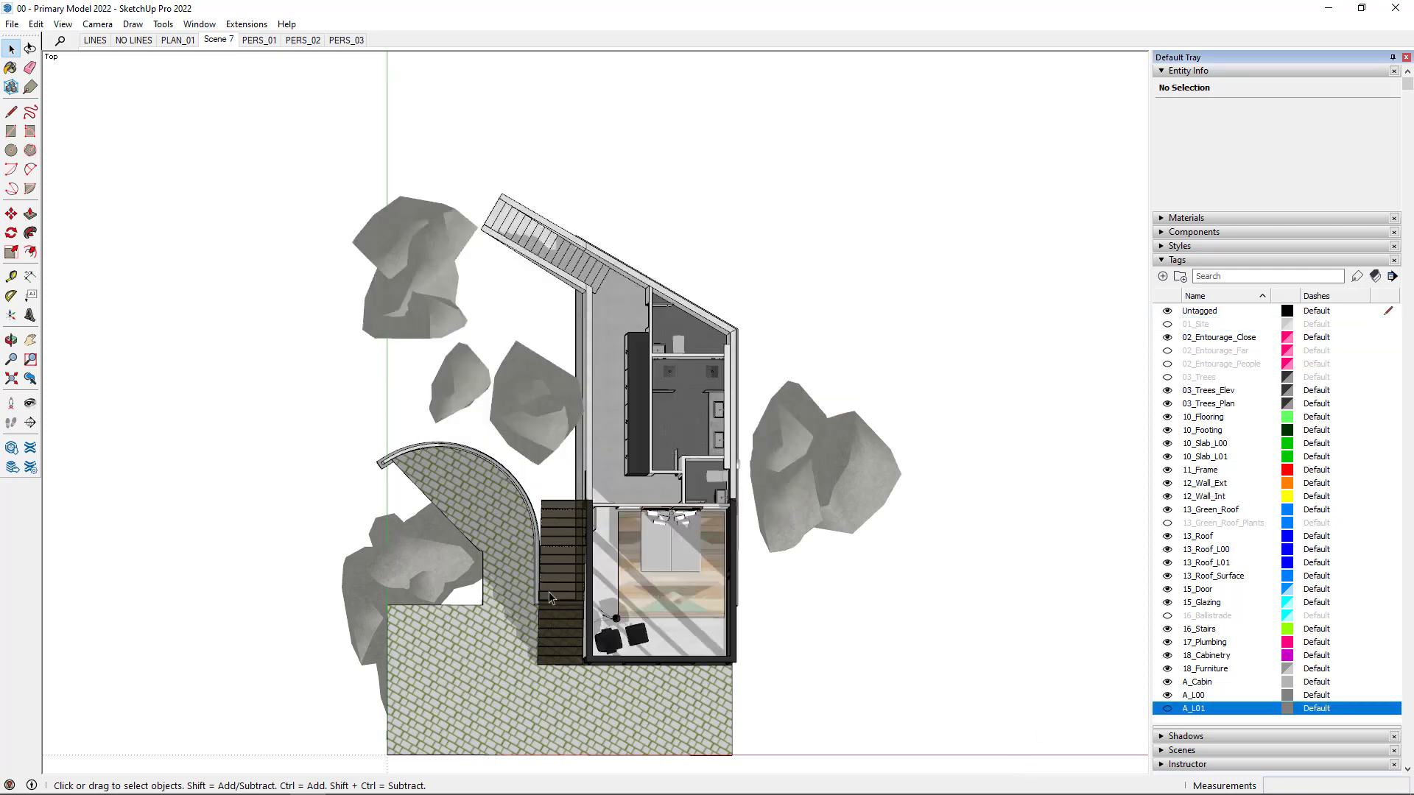
right_click(220, 40)
left_click(290, 107)
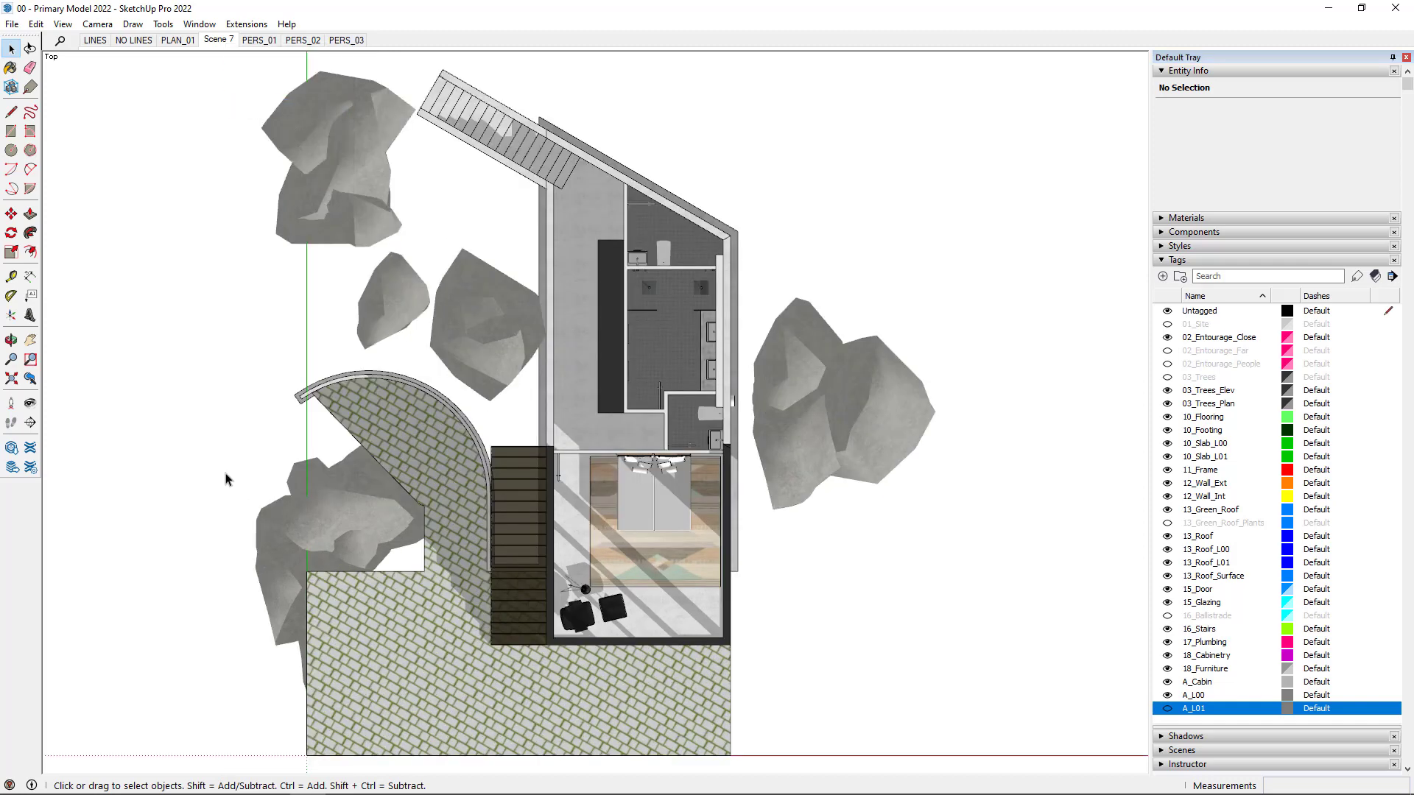
Step: Alternate between the PLAN_01 scene and Scene 7 to compare their plan orientations
left_click(177, 40)
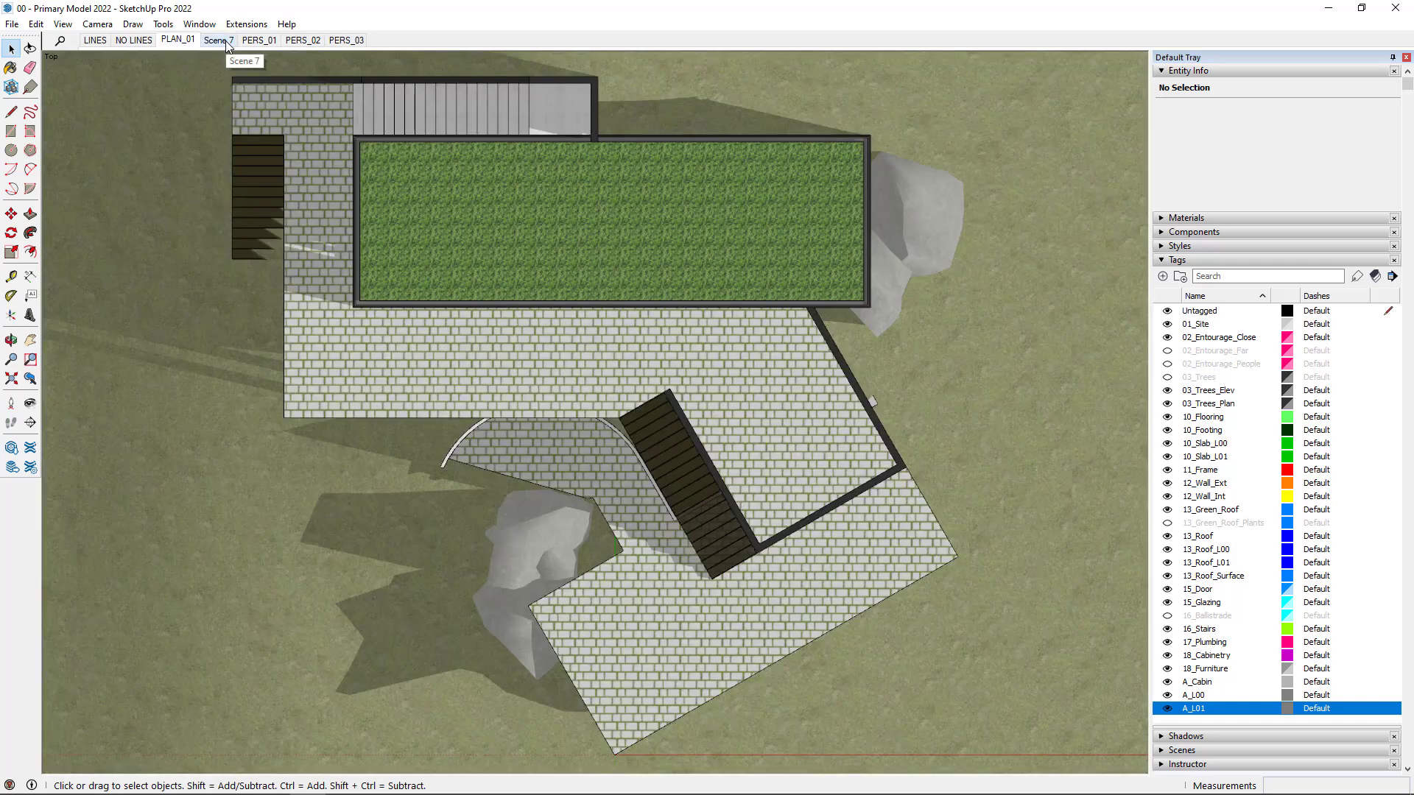
left_click(226, 43)
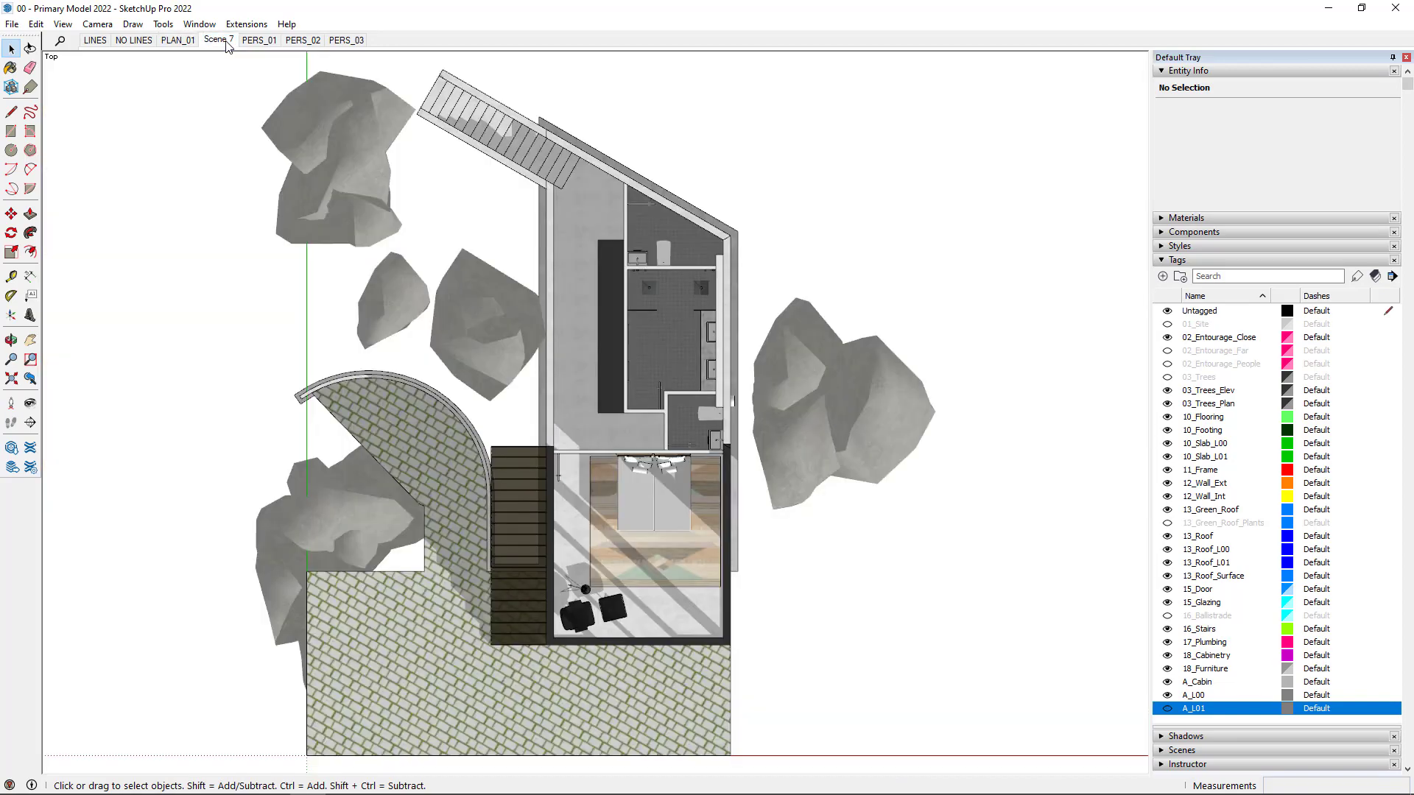
left_click(179, 41)
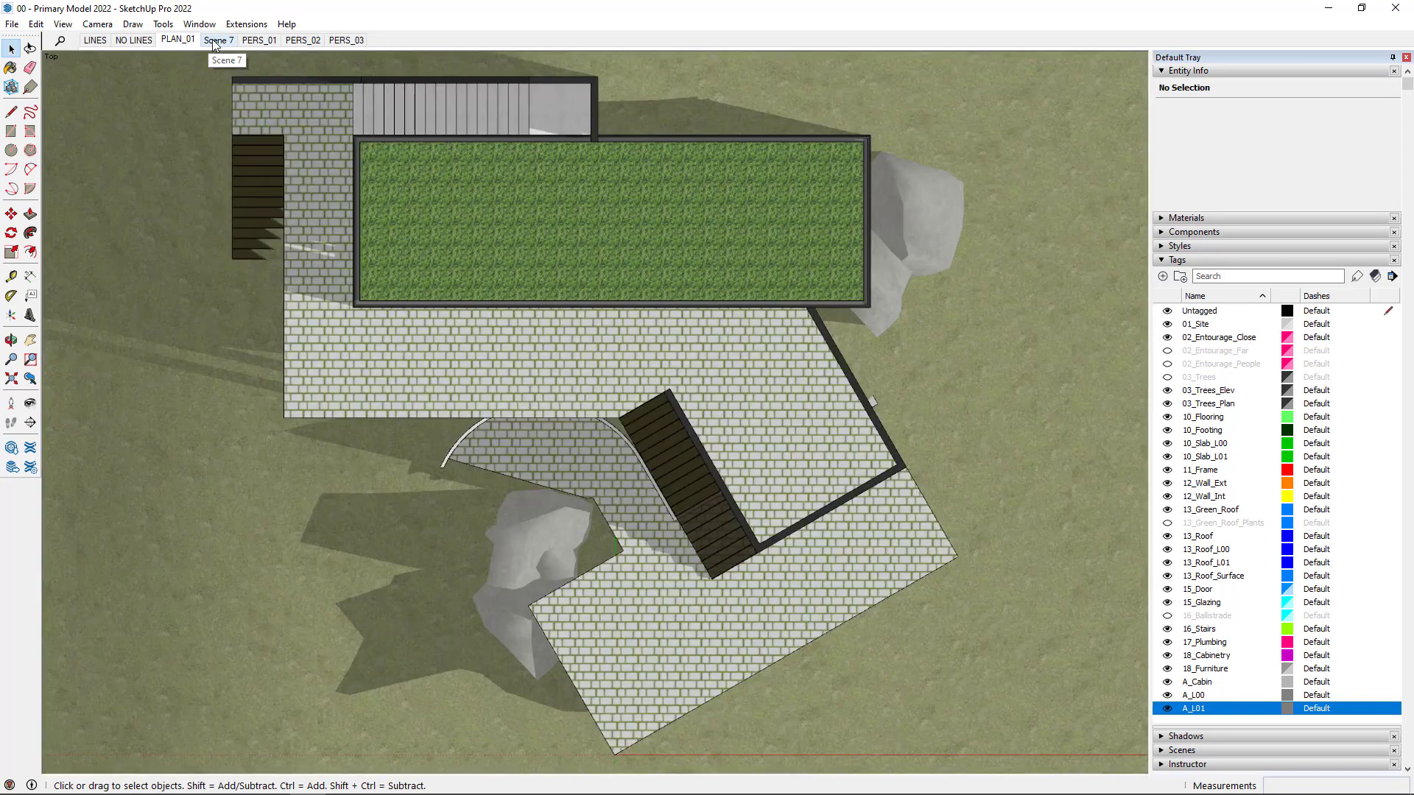
left_click(216, 43)
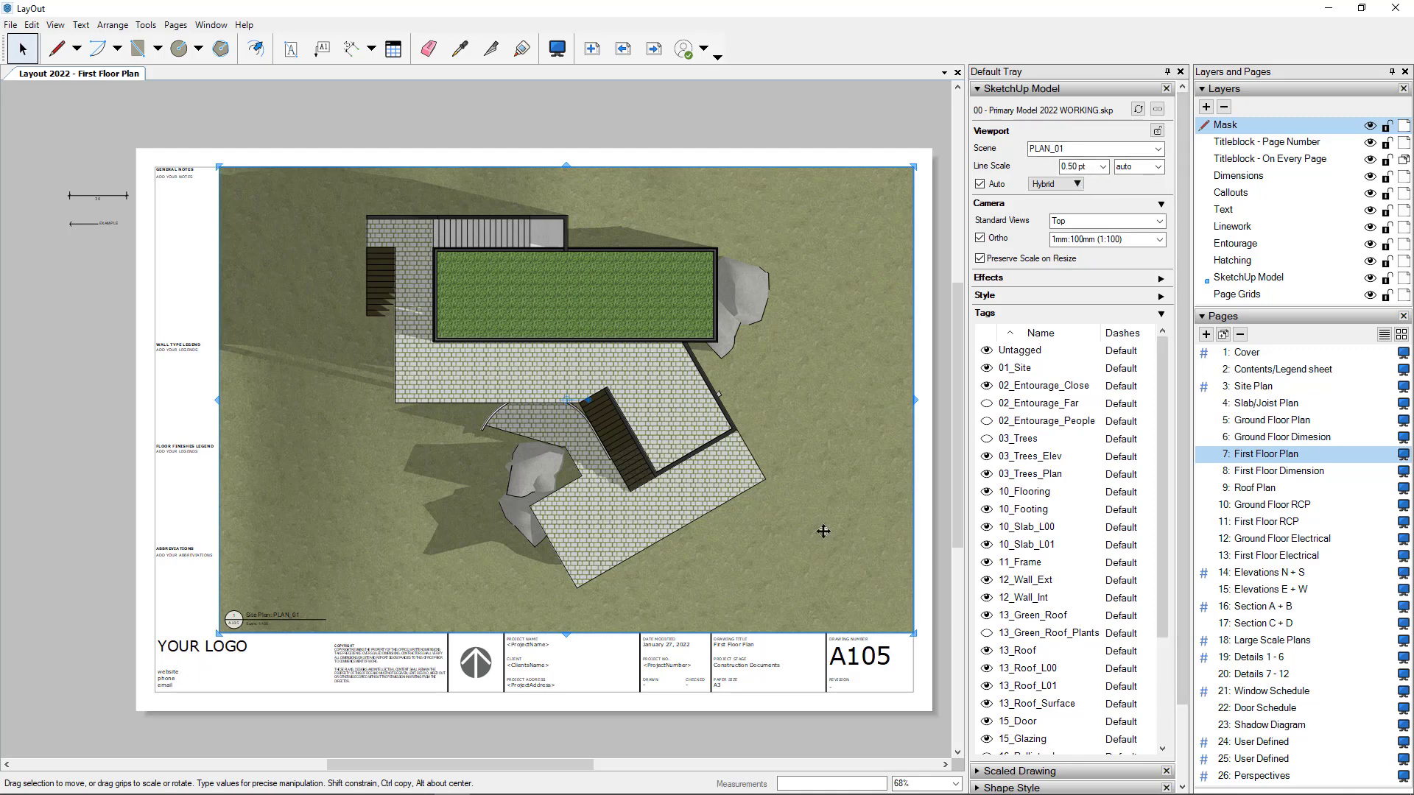
Step: In LayOut, set the Ground Floor Plan page's viewport to Scene 7 and hide its 02_Entourage_Close tag
left_click(1285, 423)
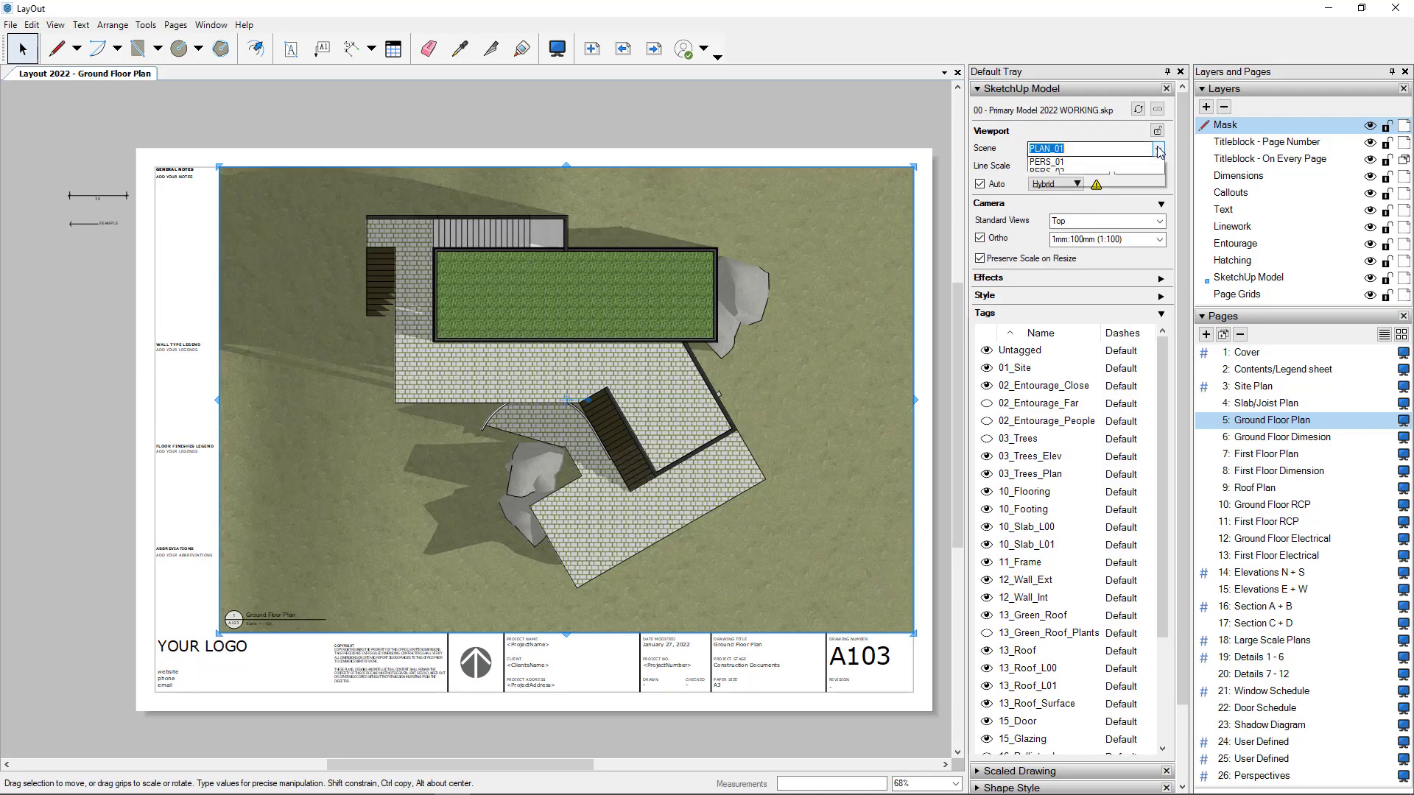
left_click(1158, 149)
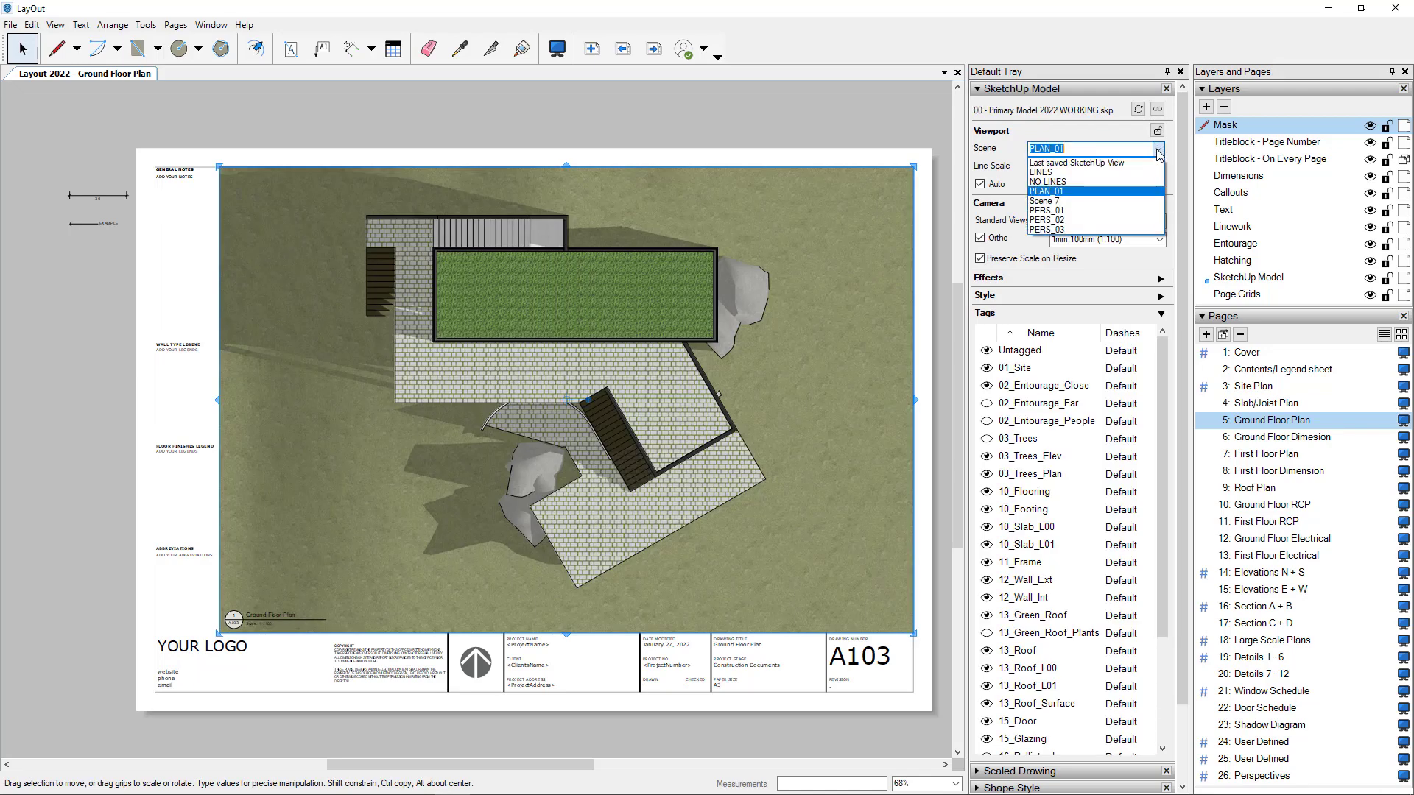
key("Escape")
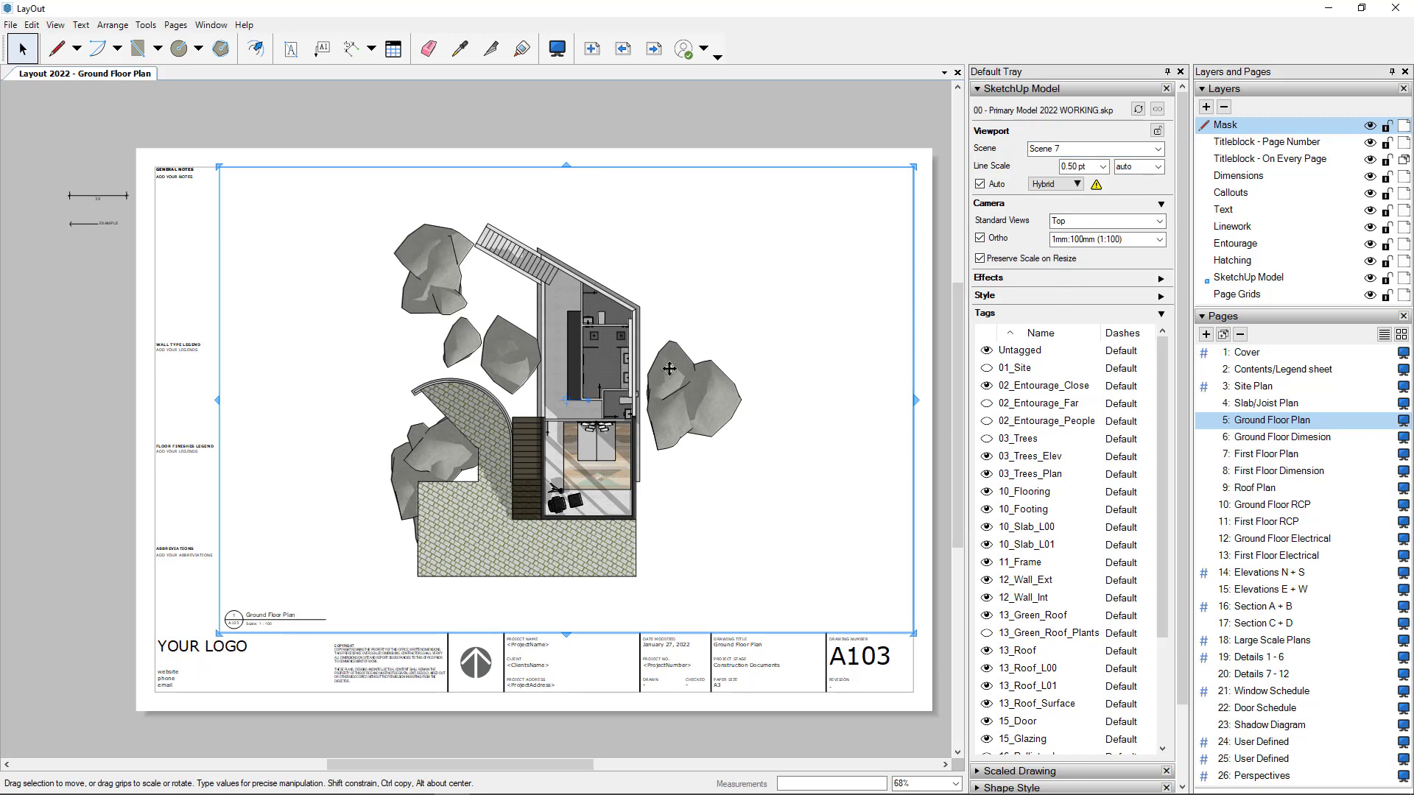
left_click(987, 386)
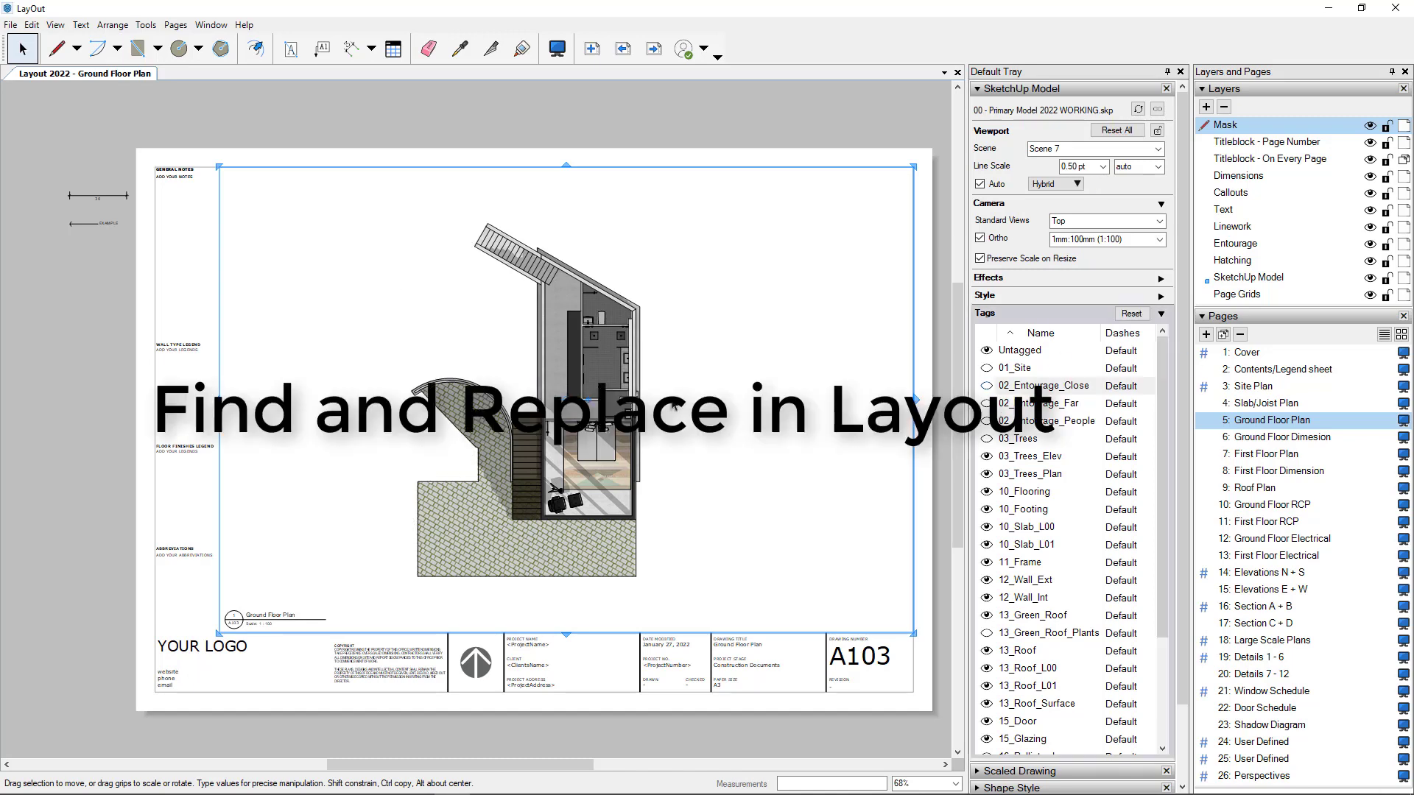
Step: Open Find and Replace, examine its search scope and matching options, and close it
key("ctrl+f")
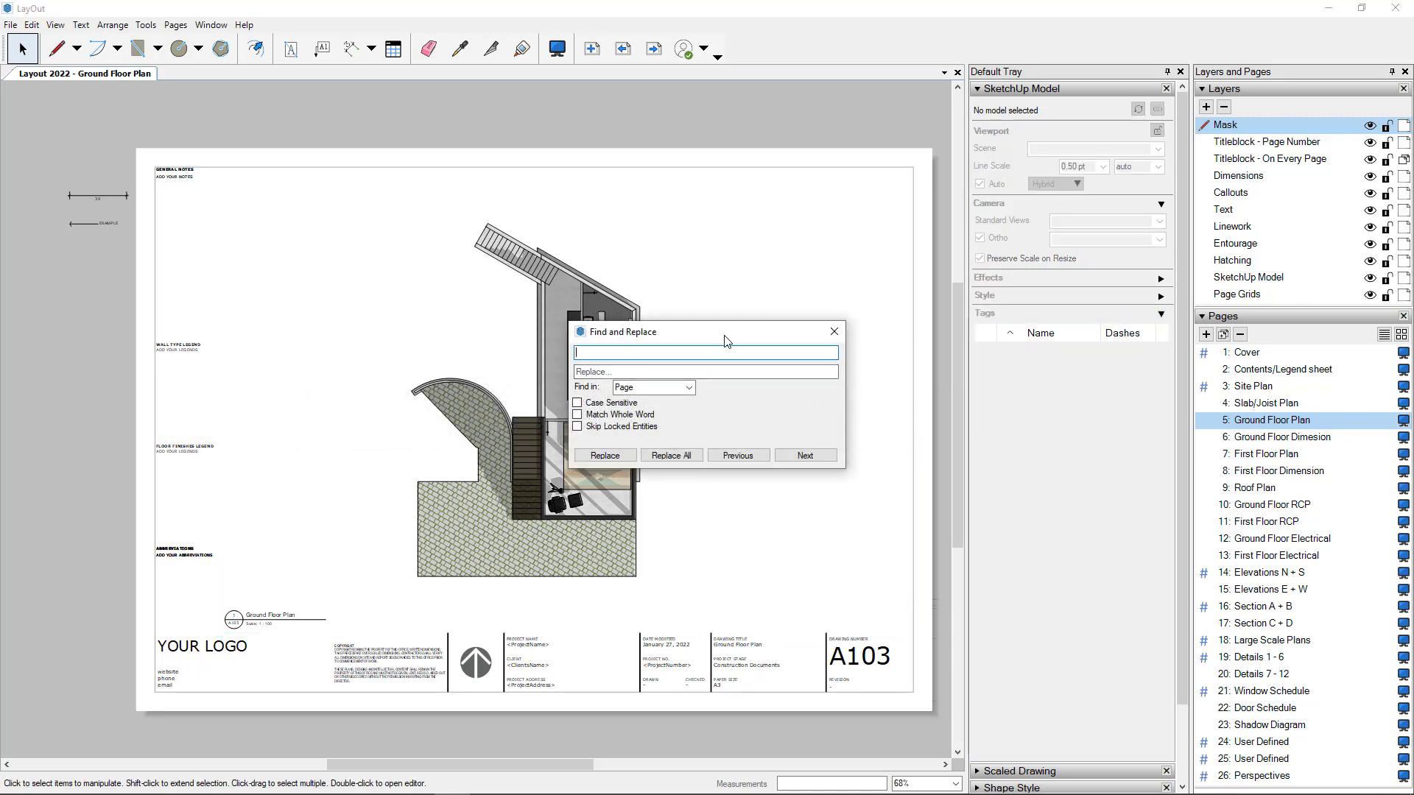
left_click_drag(726, 342, 833, 426)
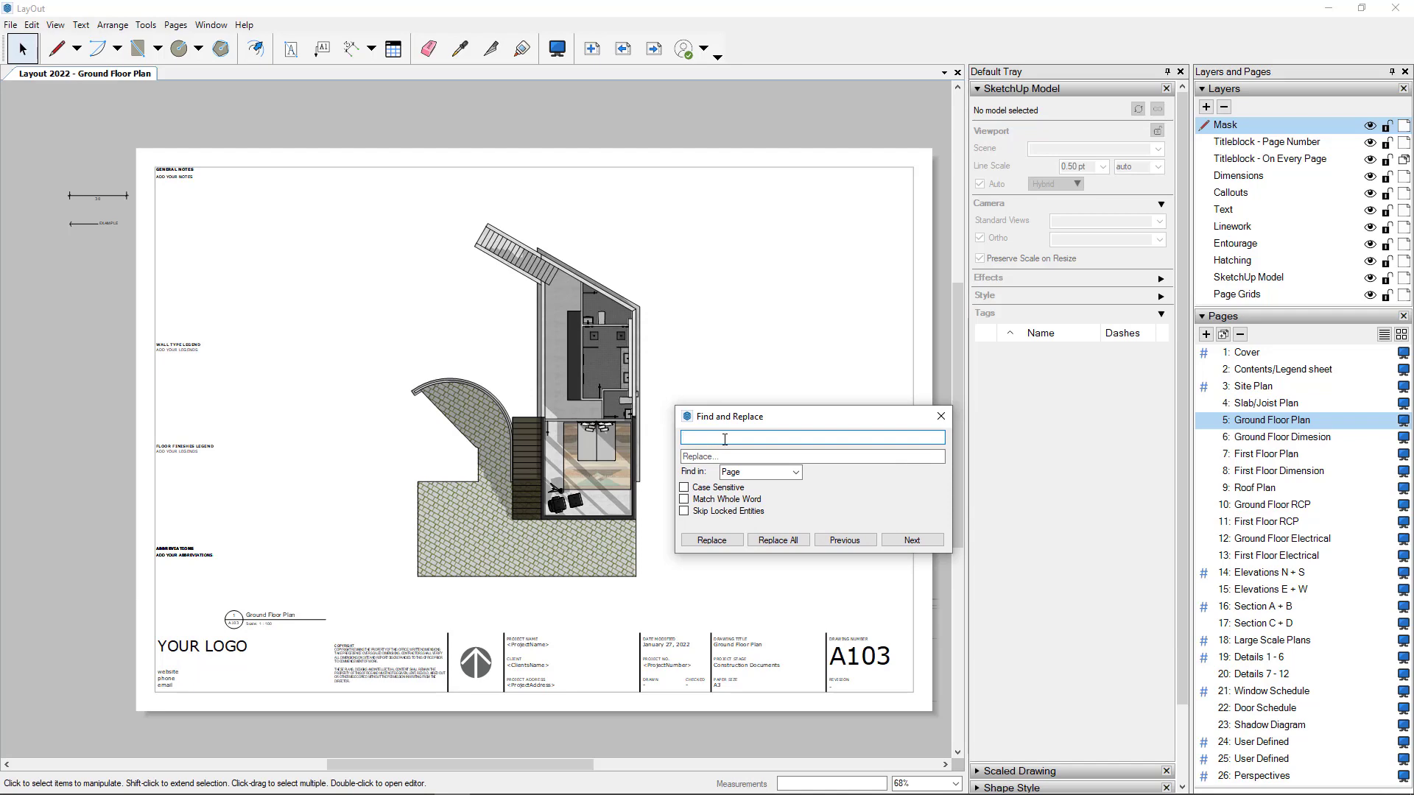
left_click(938, 418)
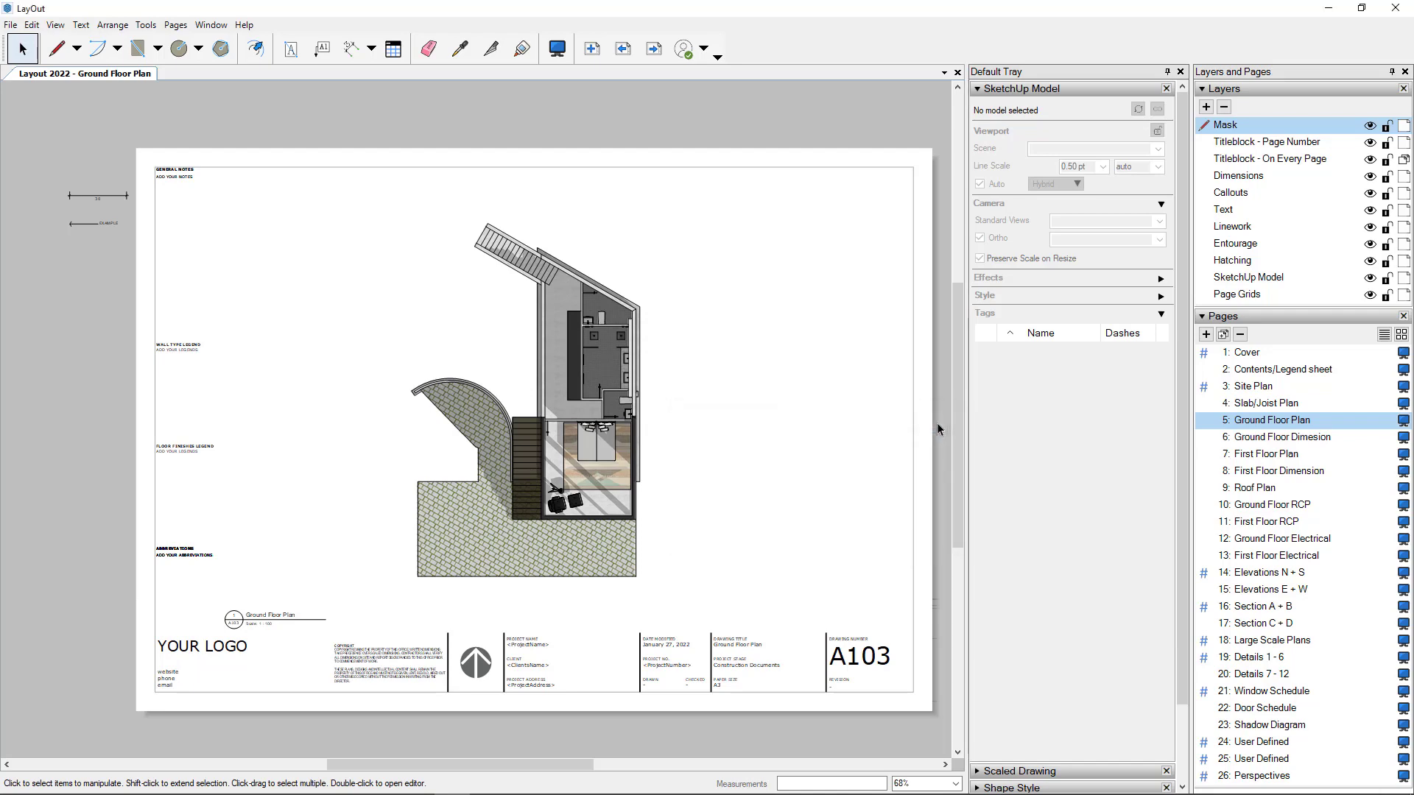
Step: Select the drawing title label on the First Floor Plan page and zoom to it
key("Page_Down")
key("Page_Down")
left_click(276, 623)
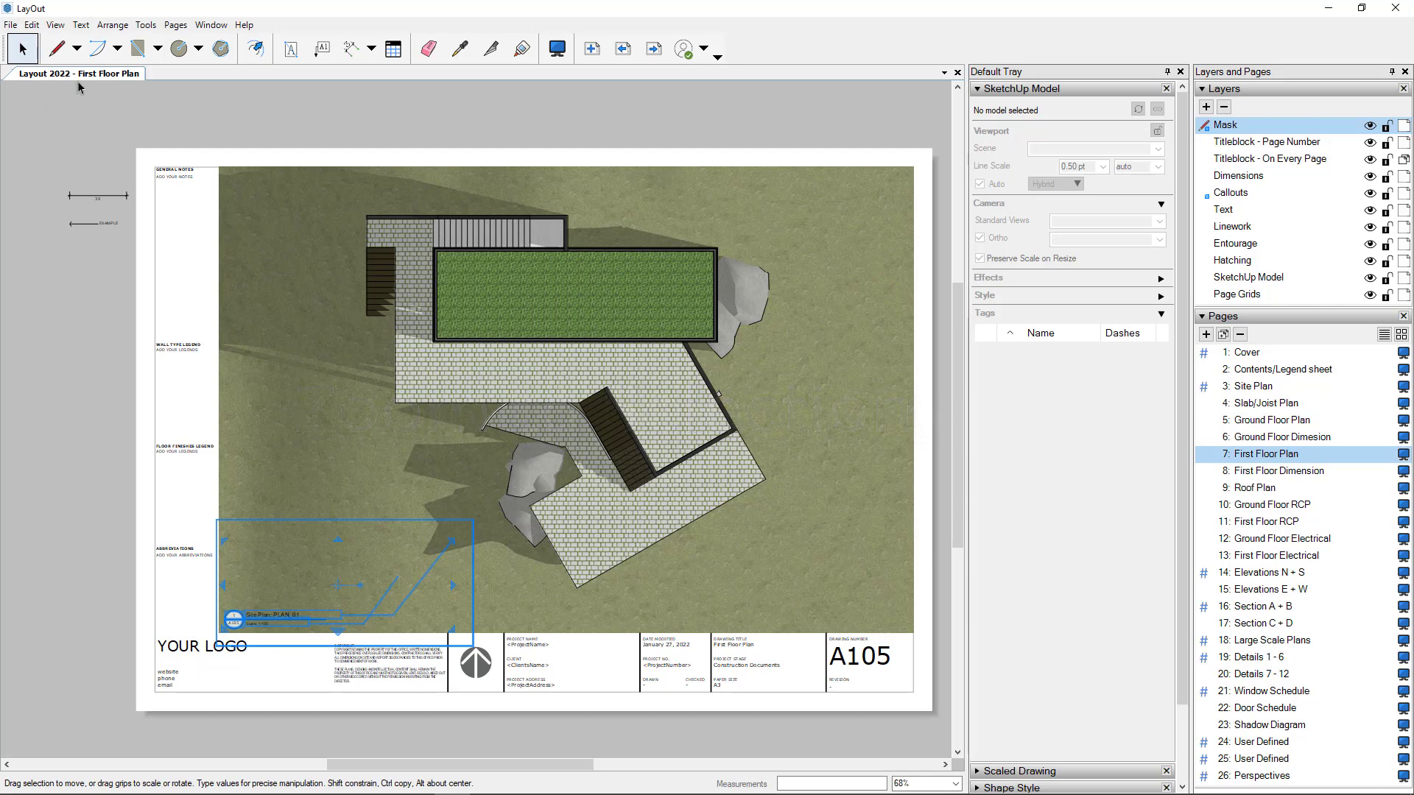
left_click(56, 25)
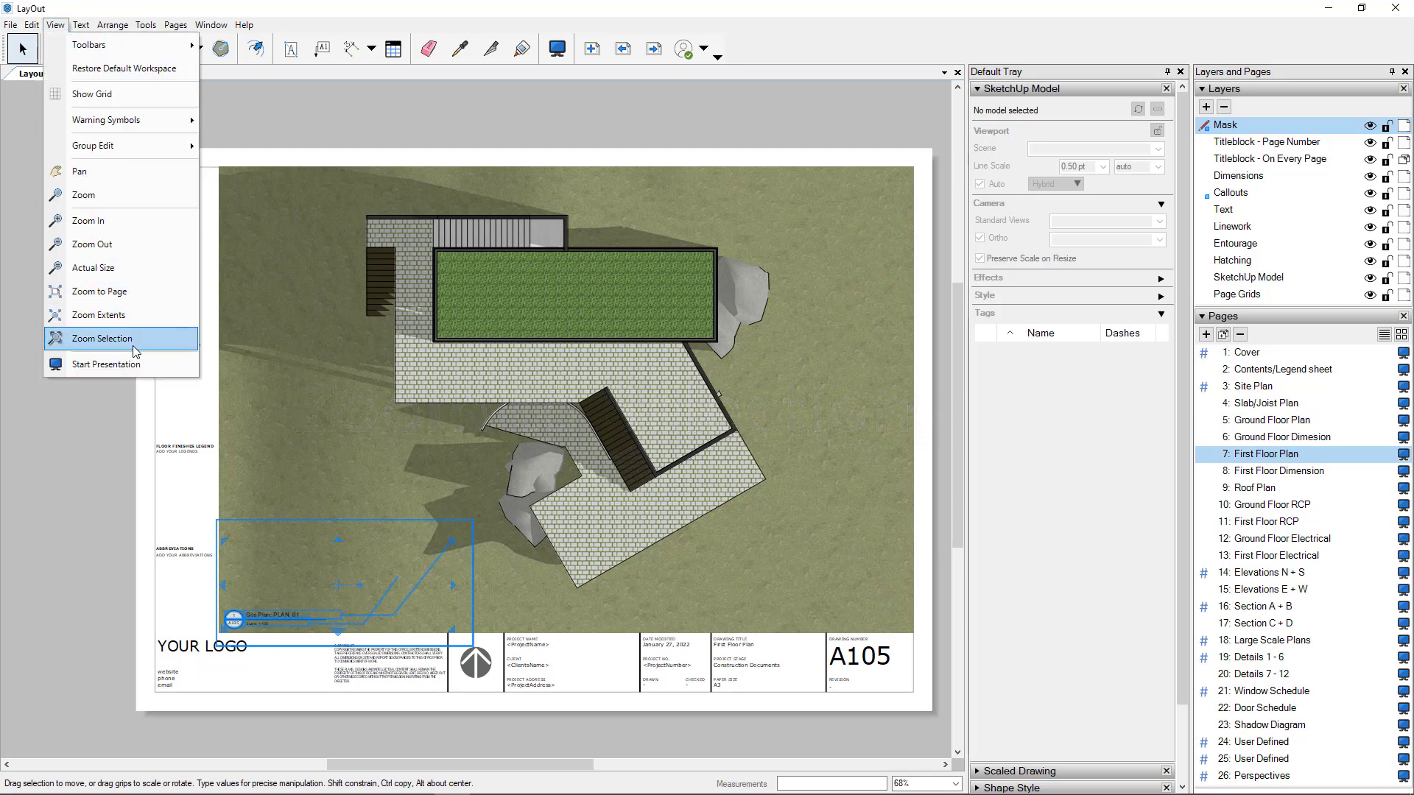
left_click(103, 338)
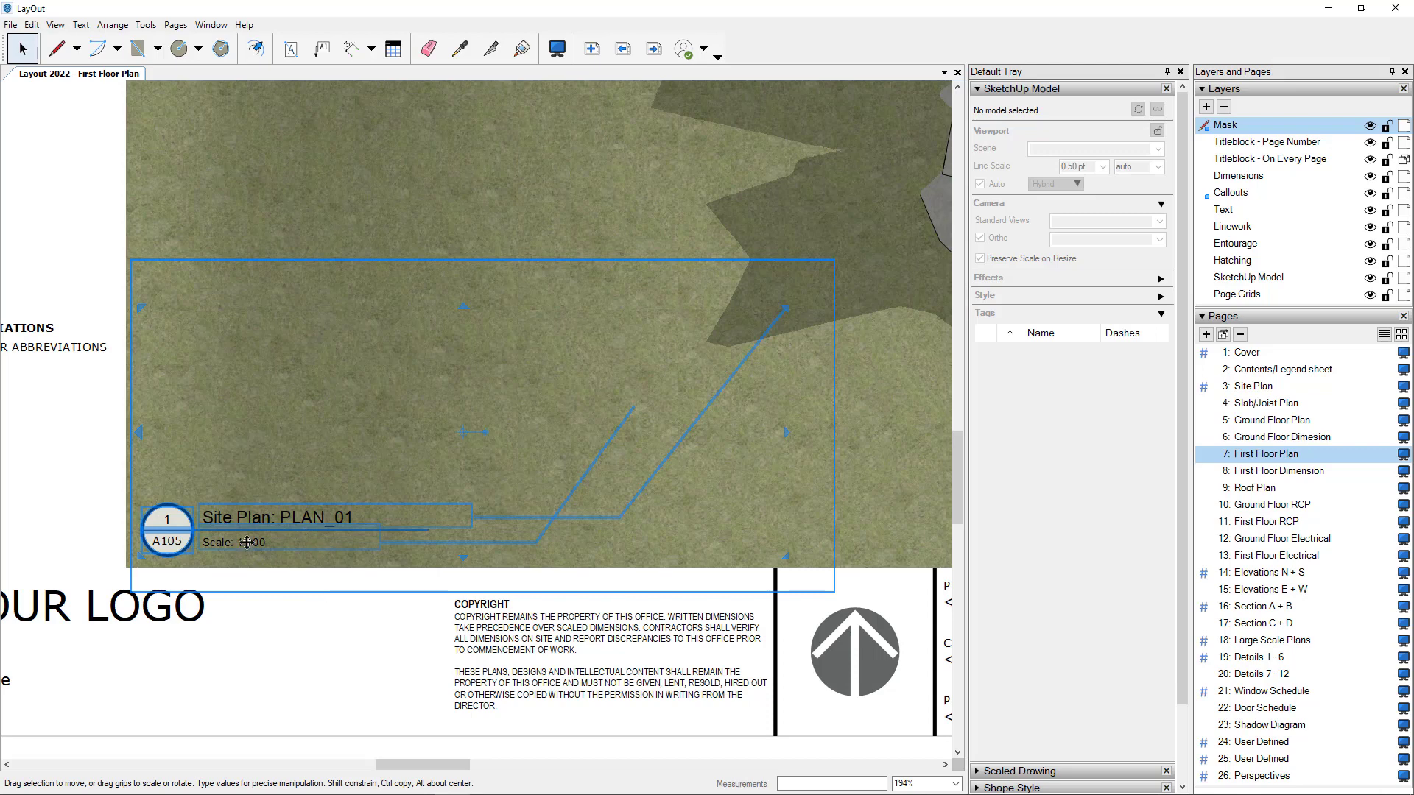
scroll(295, 585, "up", 1)
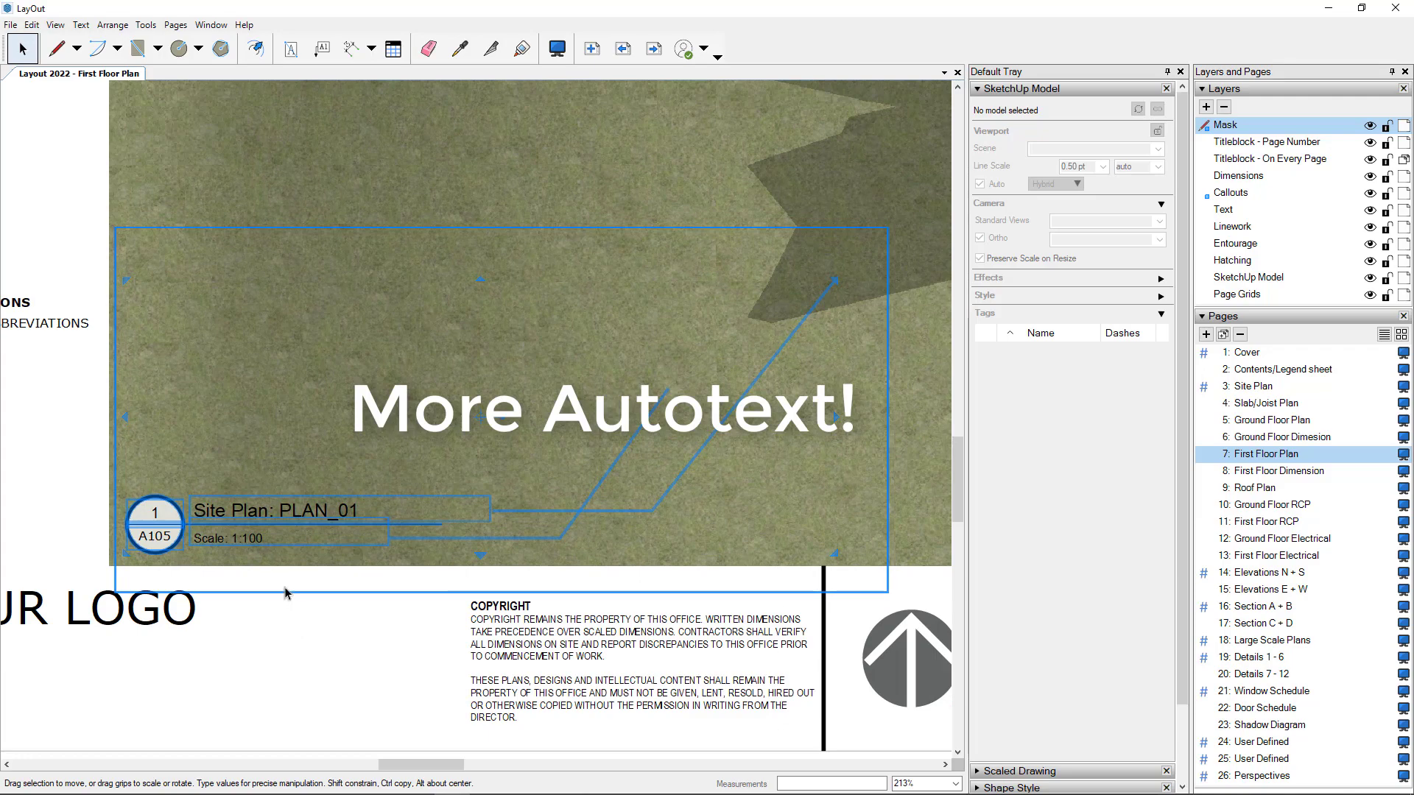
Step: Enter the drawing title group and open its scale text for editing
double_click(255, 540)
left_click(256, 540)
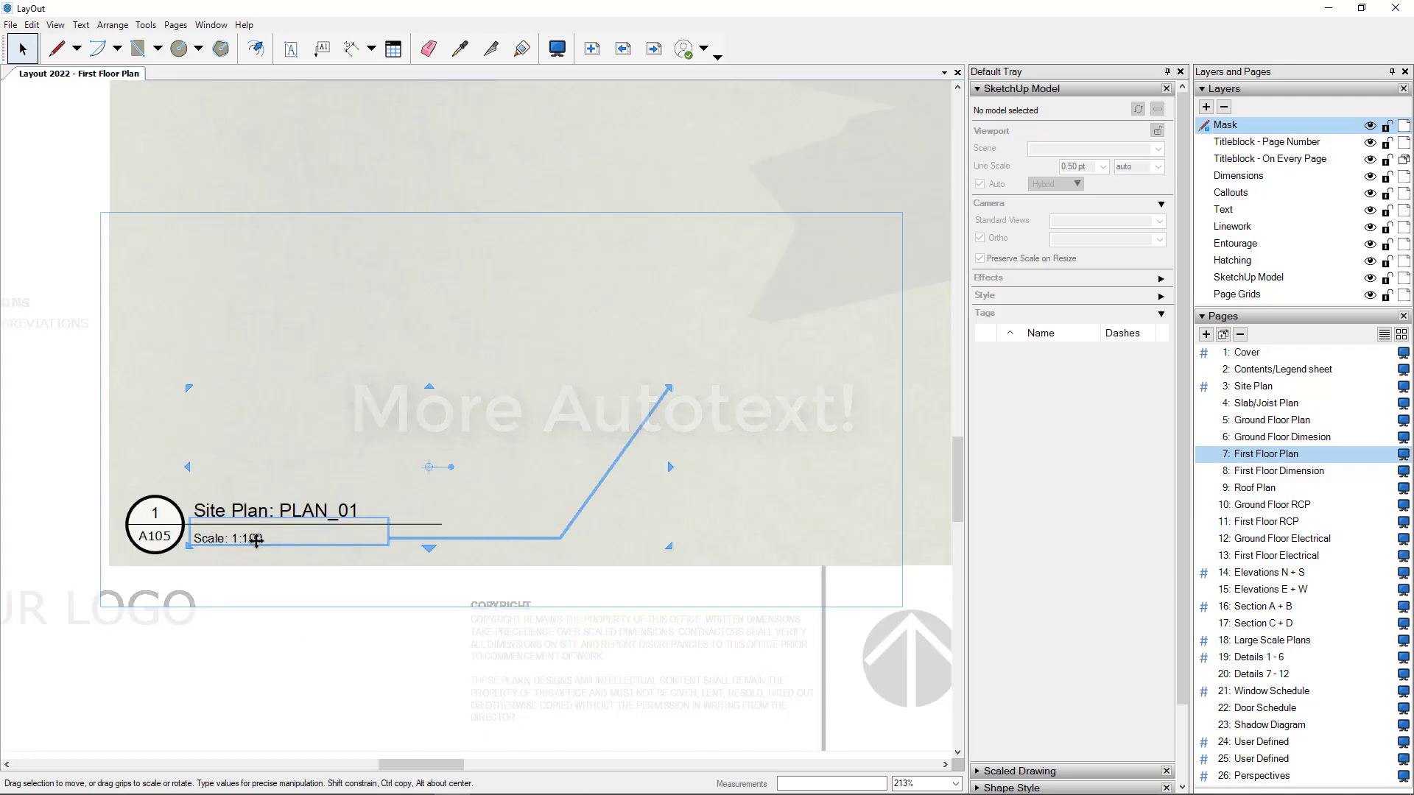
double_click(276, 538)
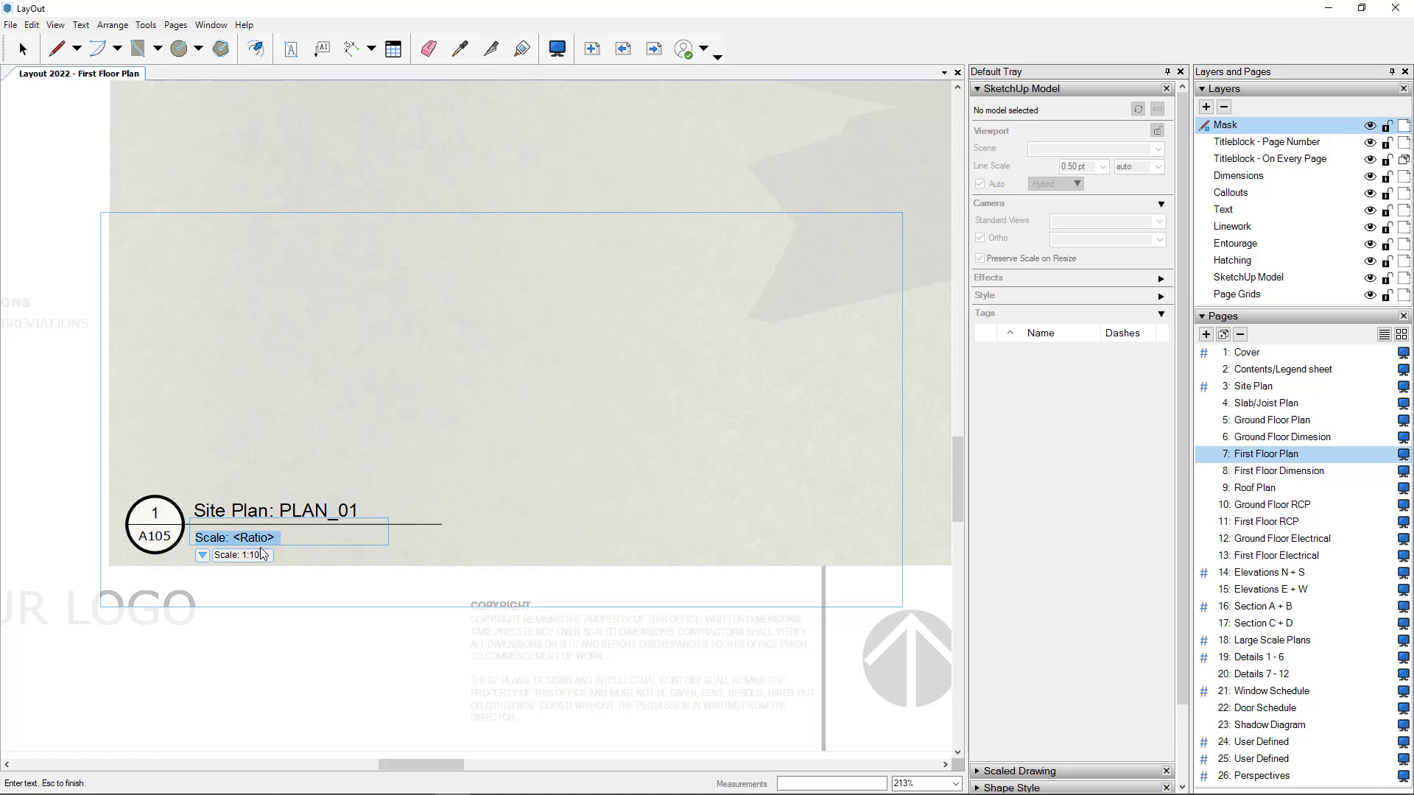
Step: Link the drawing title's scale text to the viewport's Ratio label
left_click(201, 556)
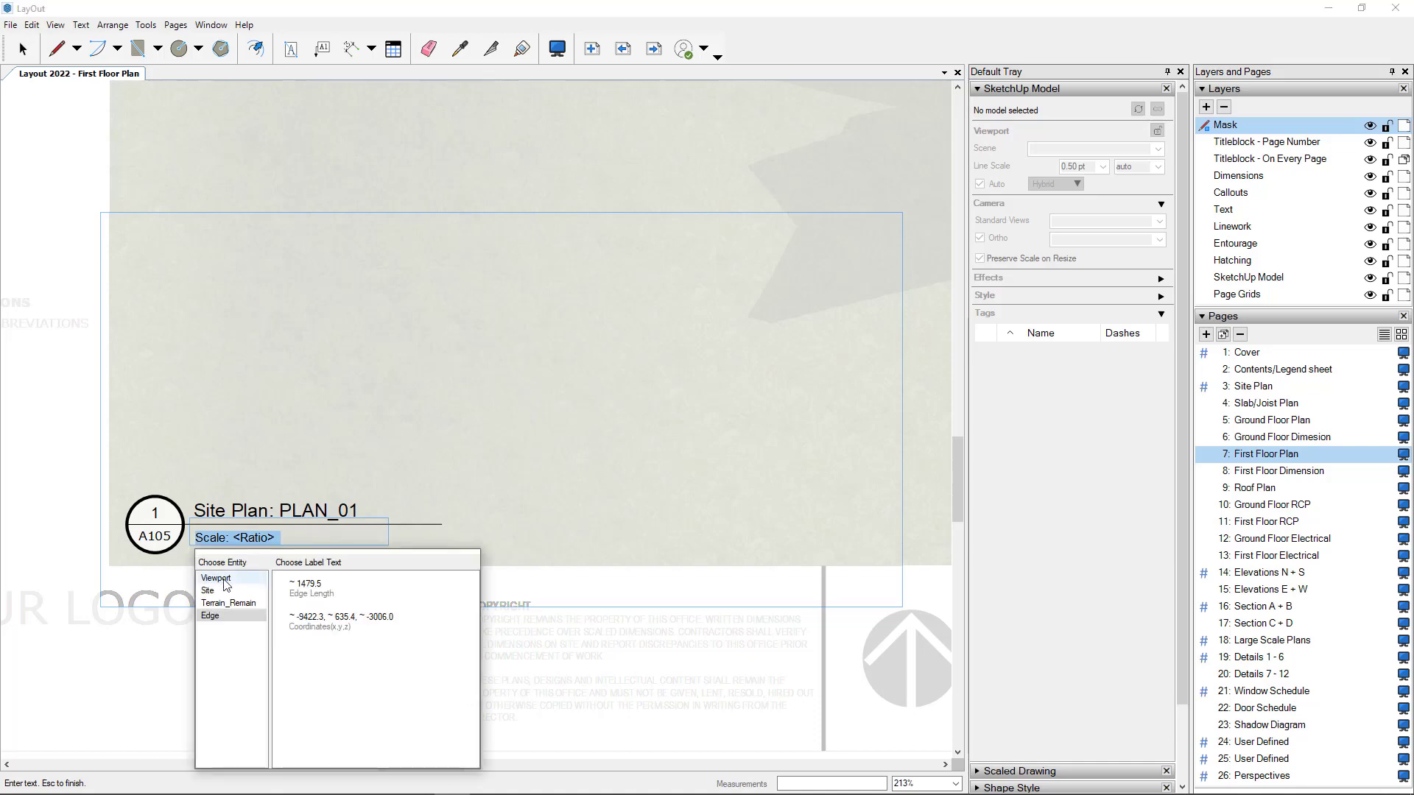
left_click(223, 579)
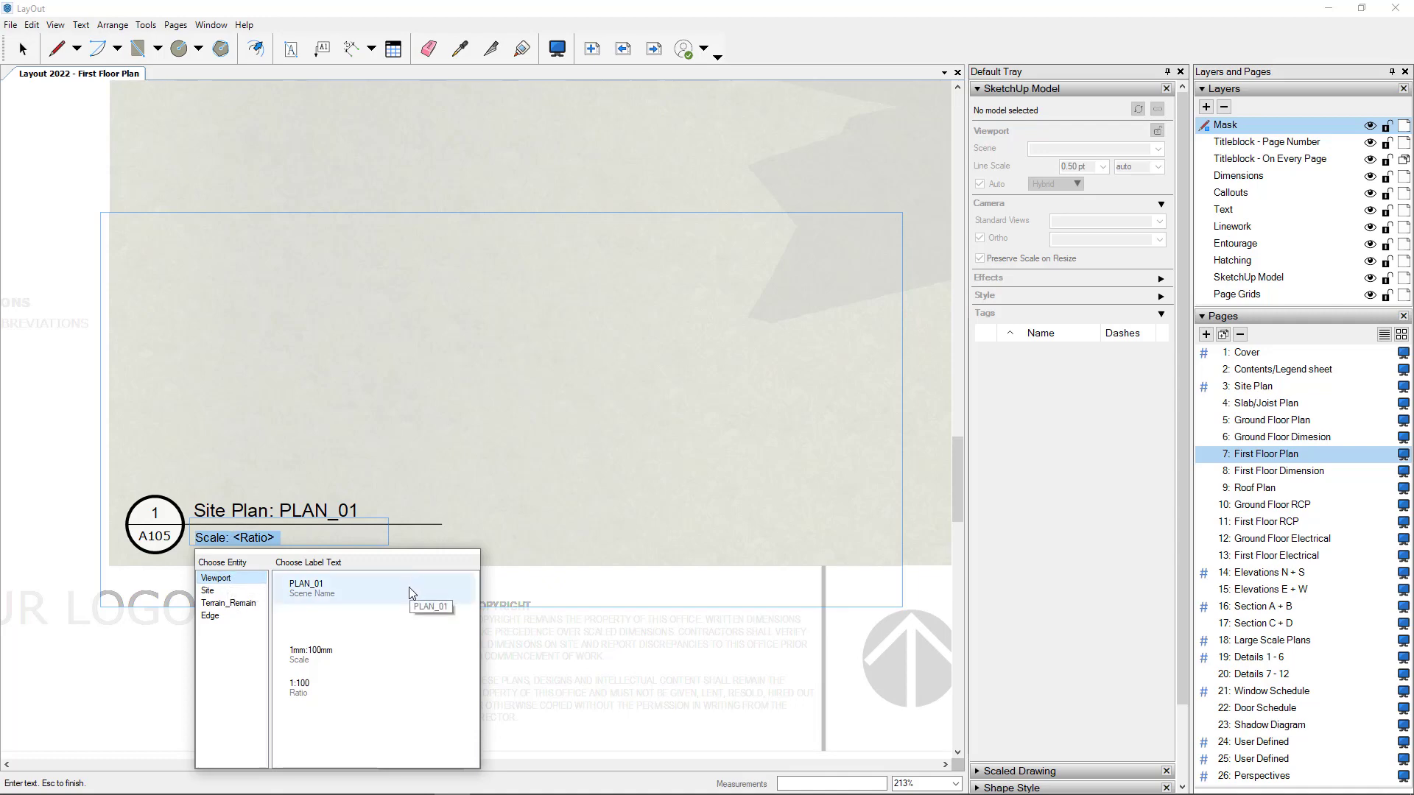
left_click(312, 689)
Step: Set the First Floor Plan viewport's scale to 1mm:200mm (1:200) and check the scale text in the drawing title
scroll(127, 349, "down", 4)
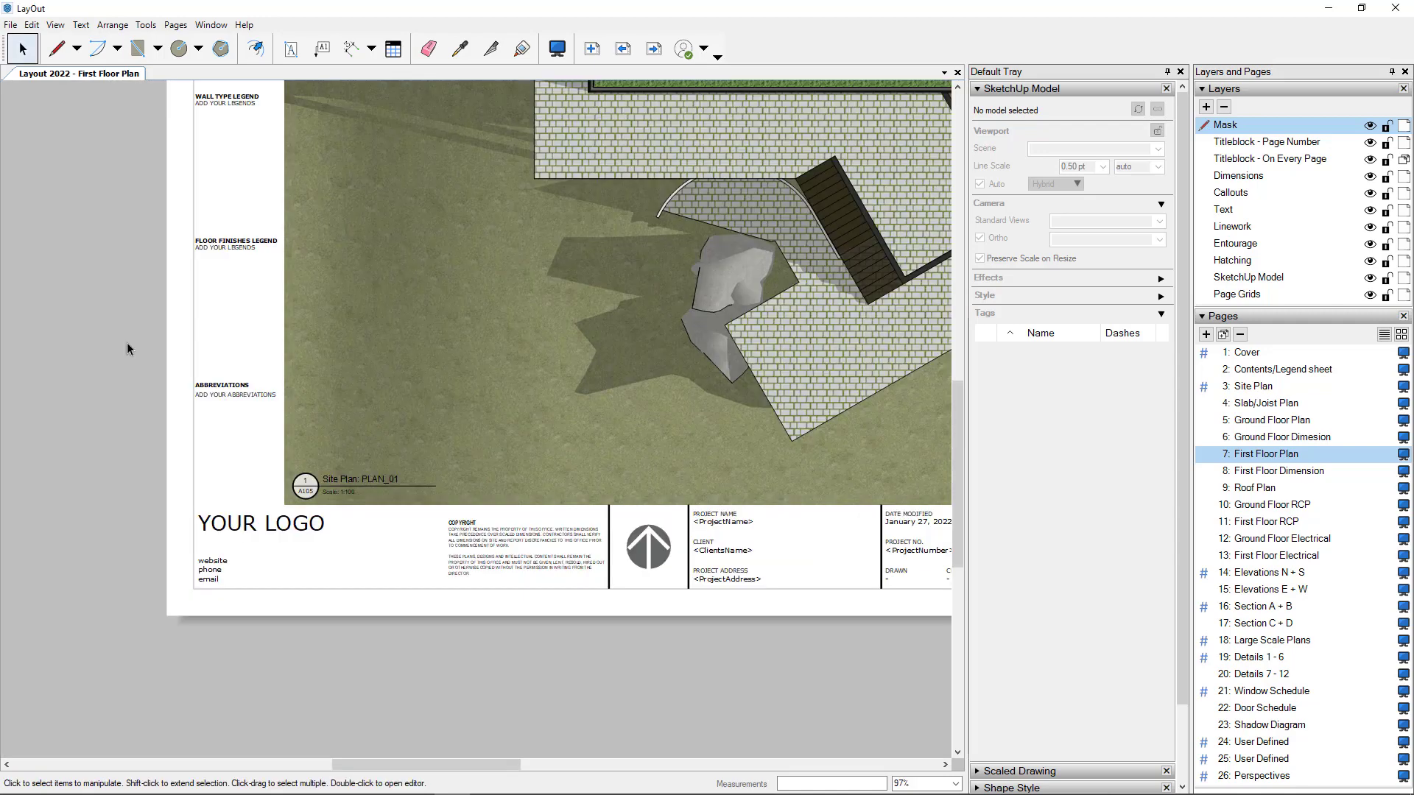
left_click(515, 252)
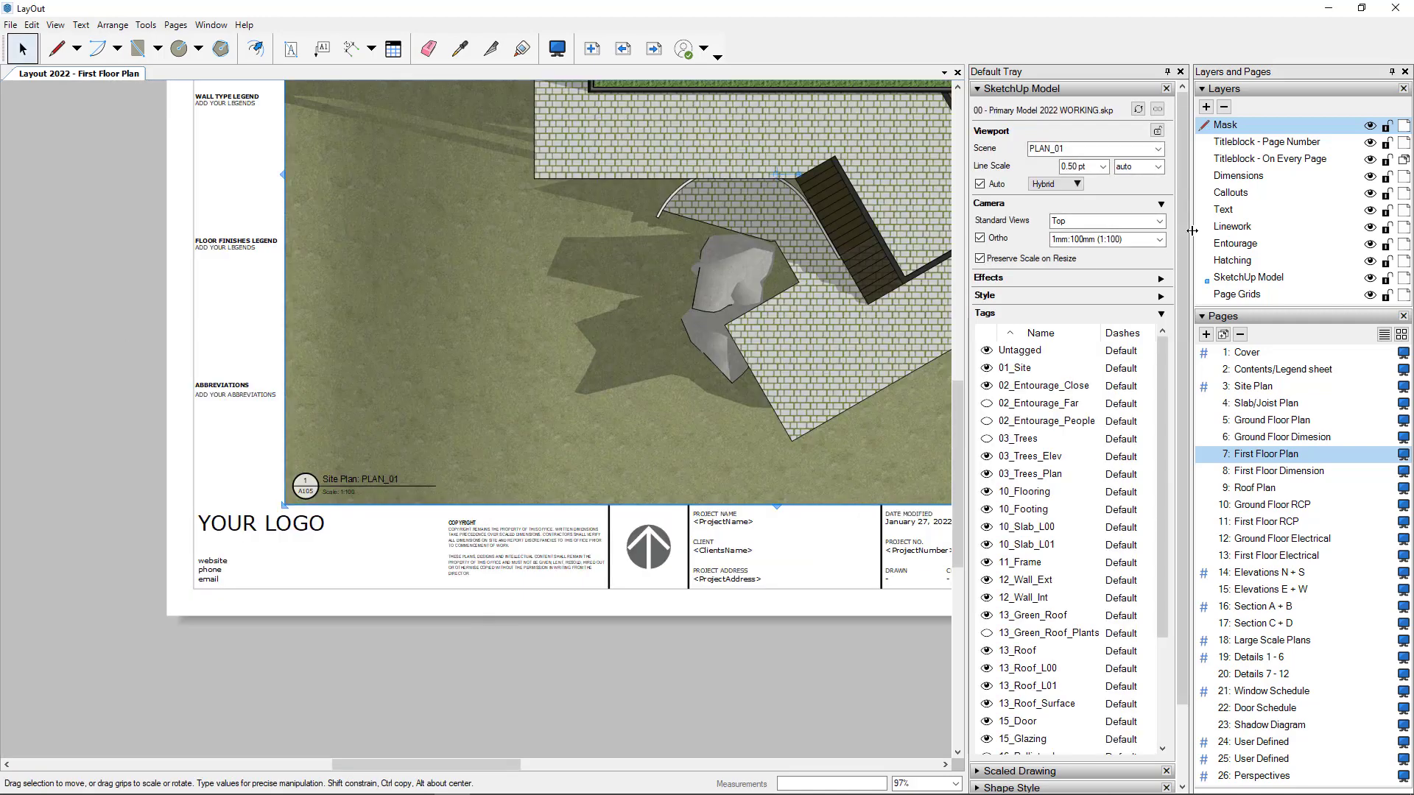
left_click(1160, 240)
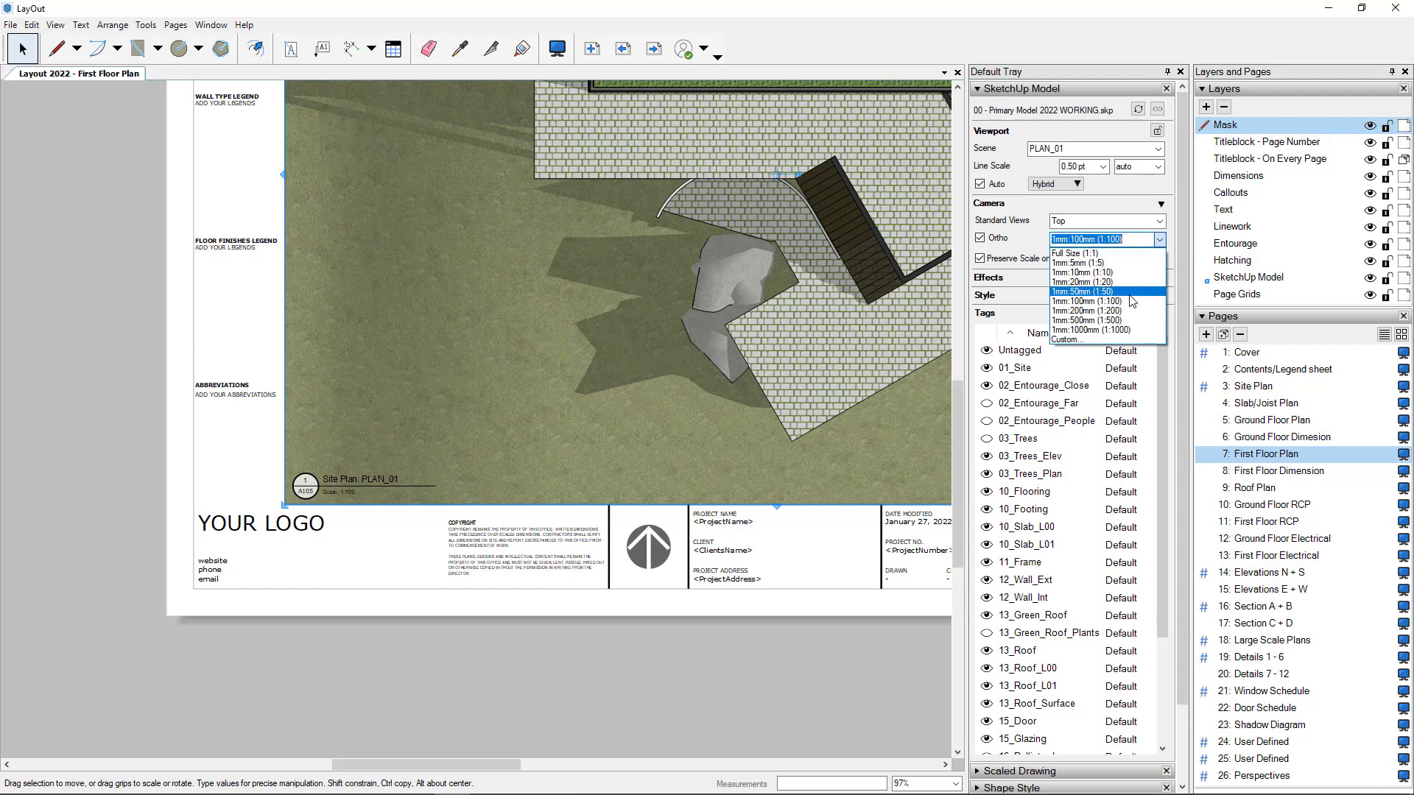
left_click(648, 521)
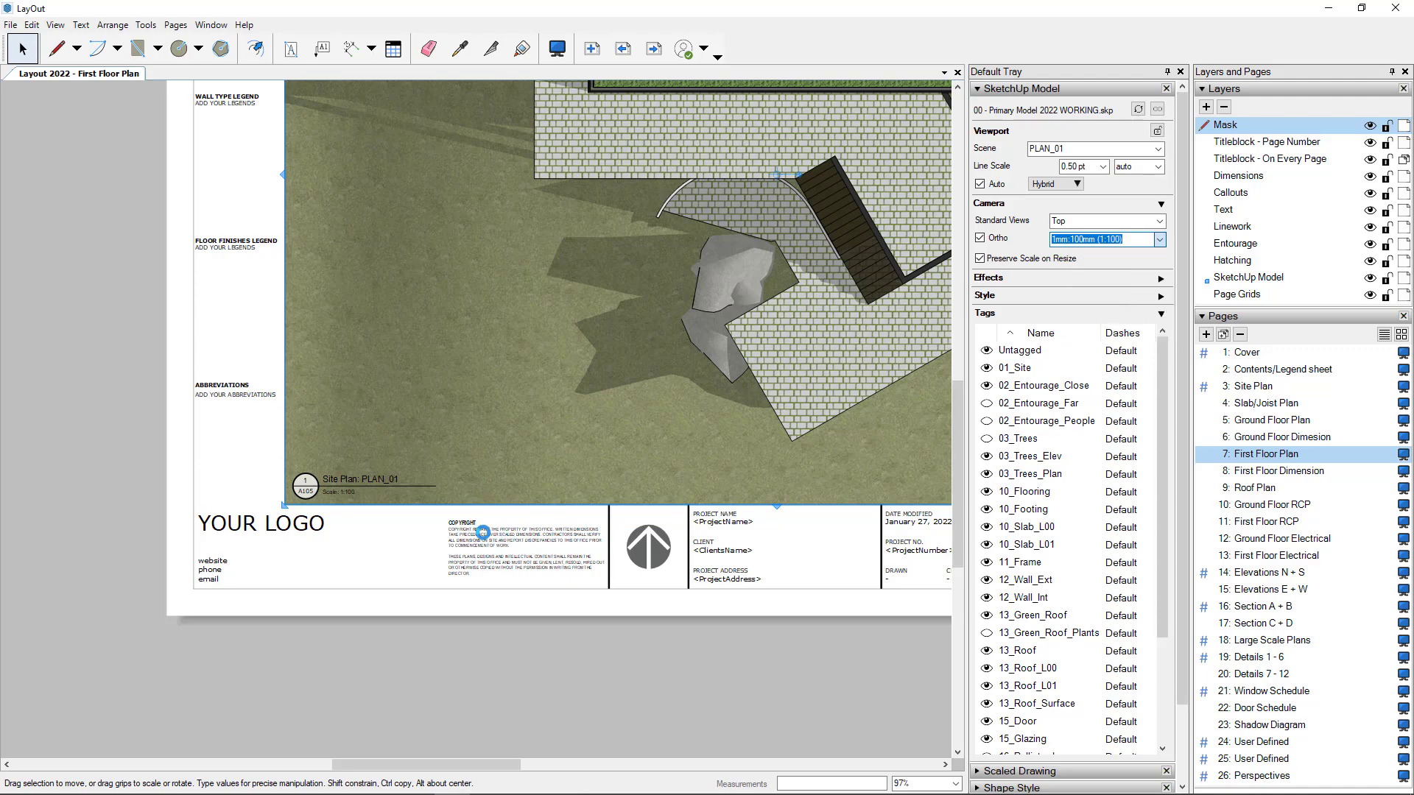
scroll(361, 497, "up", 5)
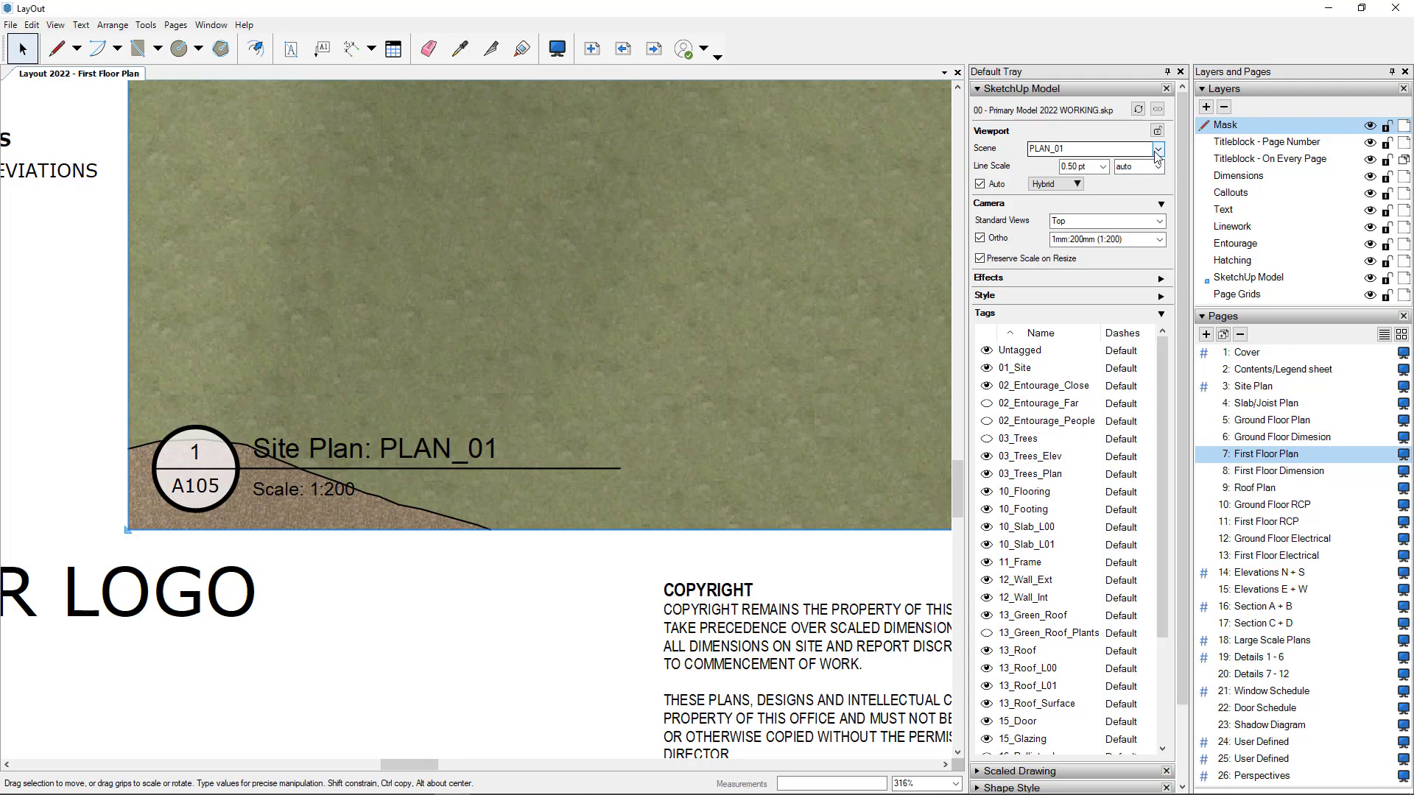
scroll(451, 462, "down", 2)
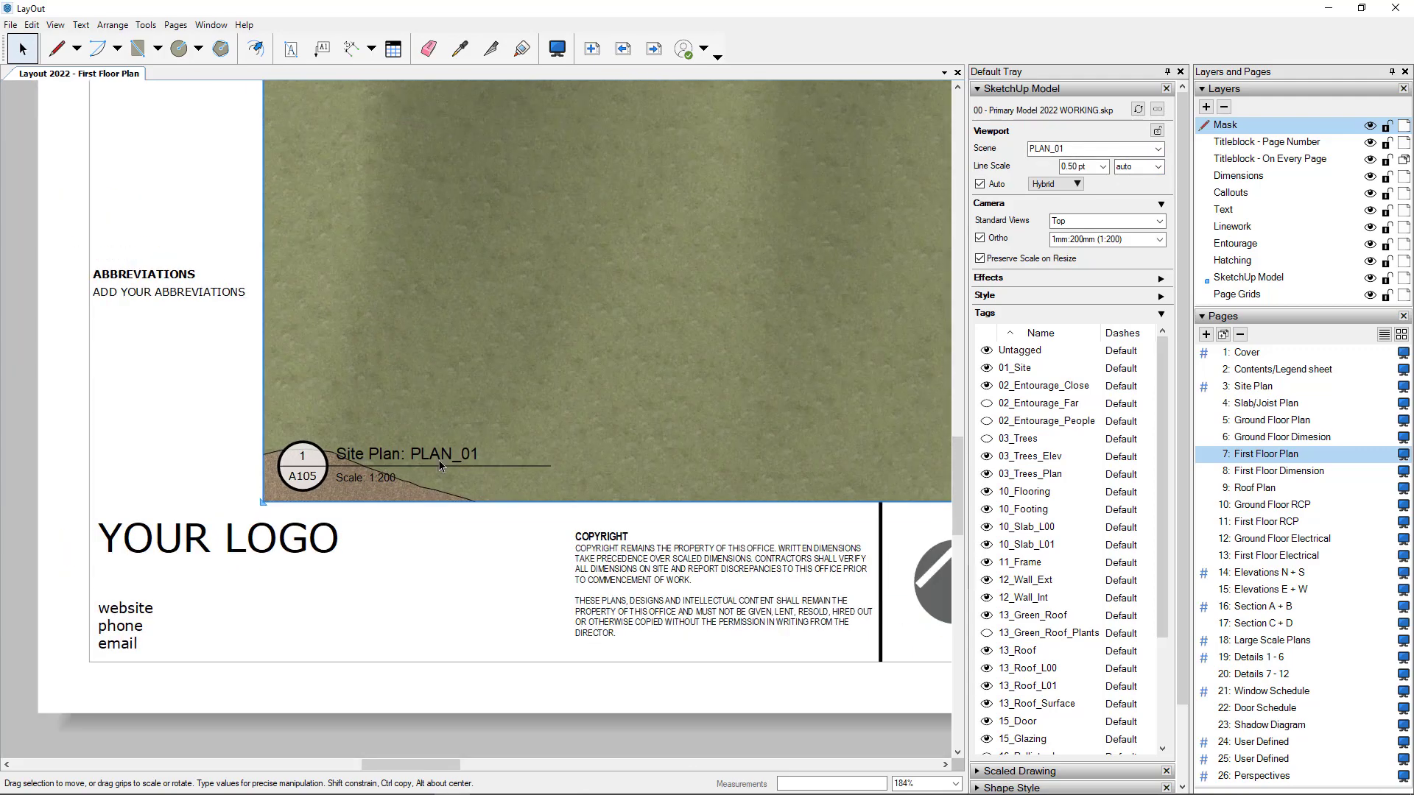
scroll(435, 462, "up", 3)
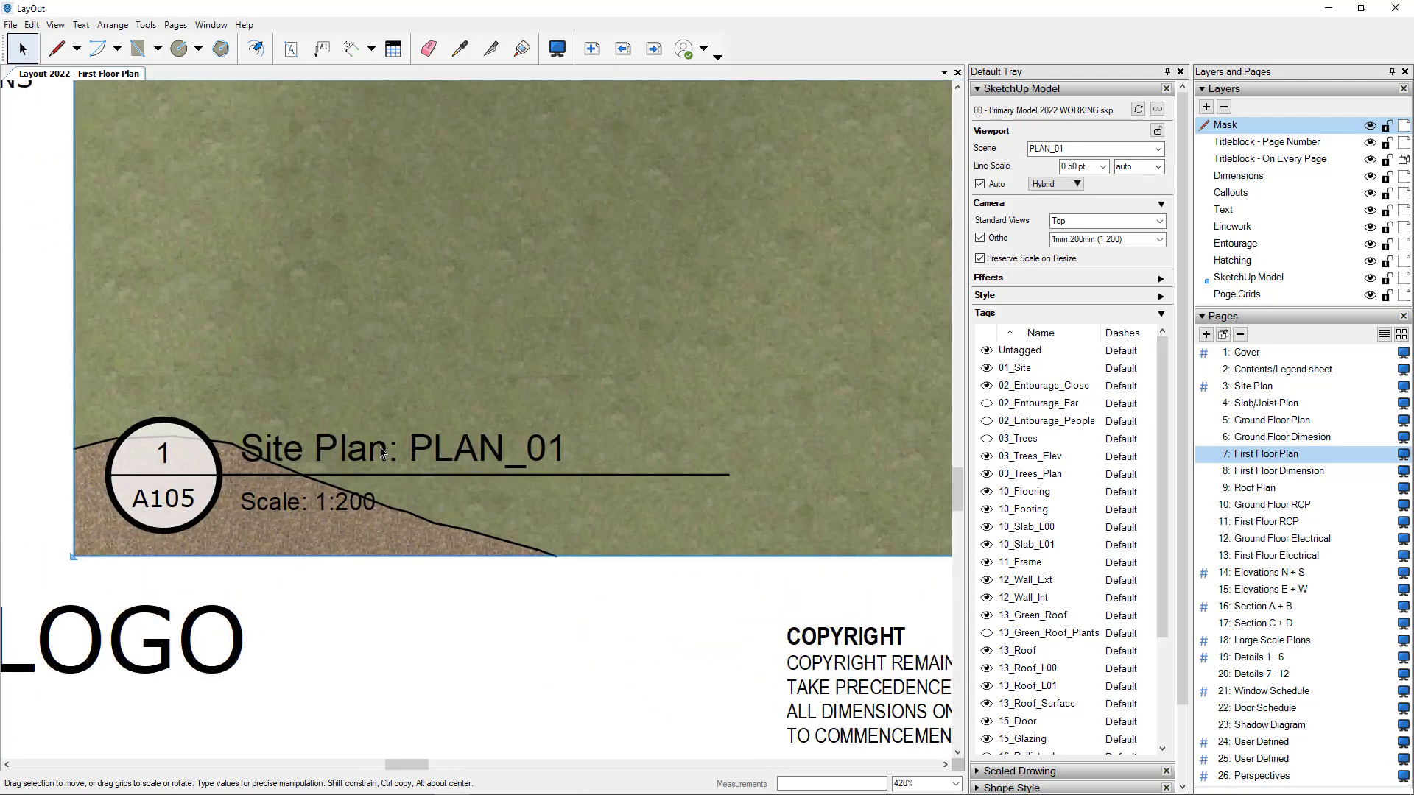
Step: Enter the drawing title group and open its page and scene name text for editing
left_click(382, 452)
double_click(331, 454)
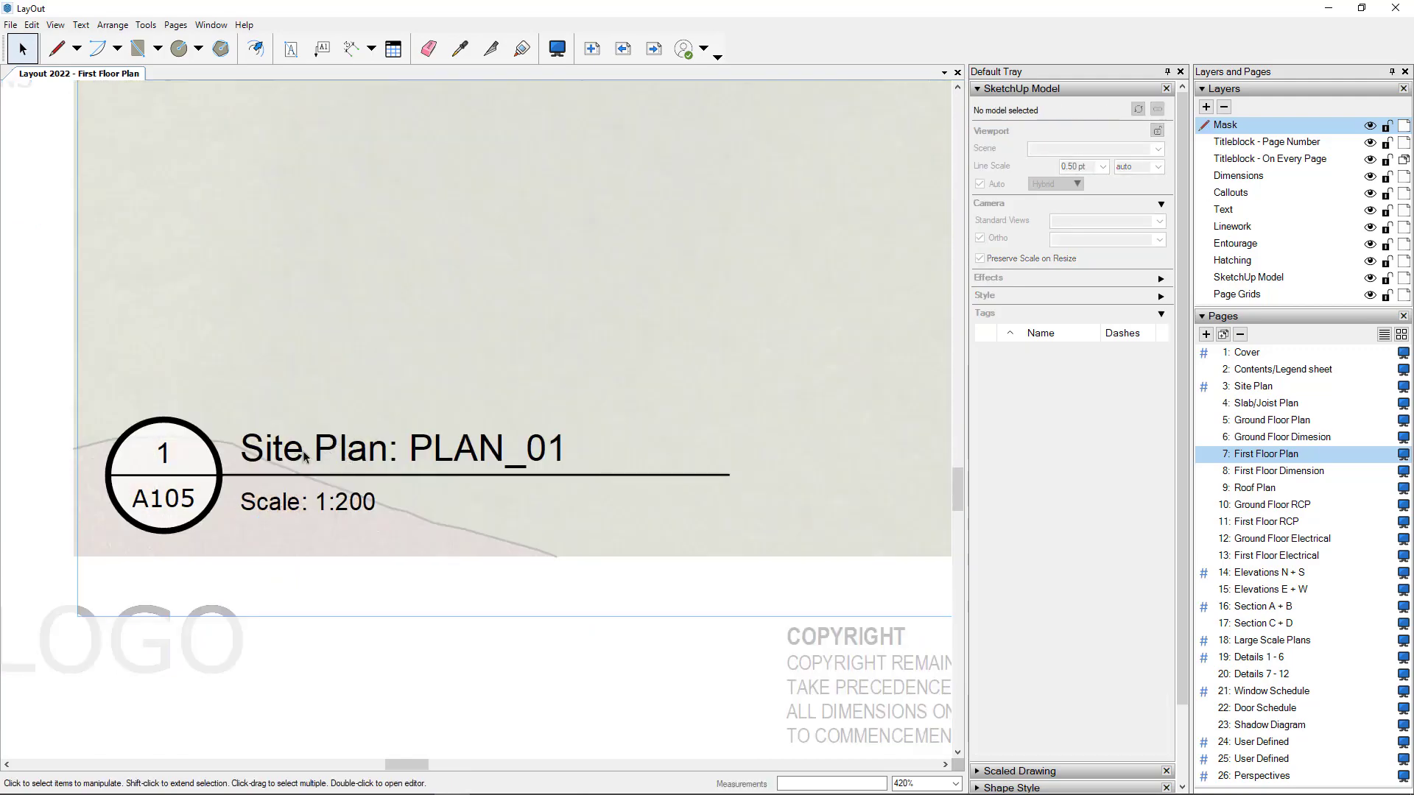
double_click(342, 446)
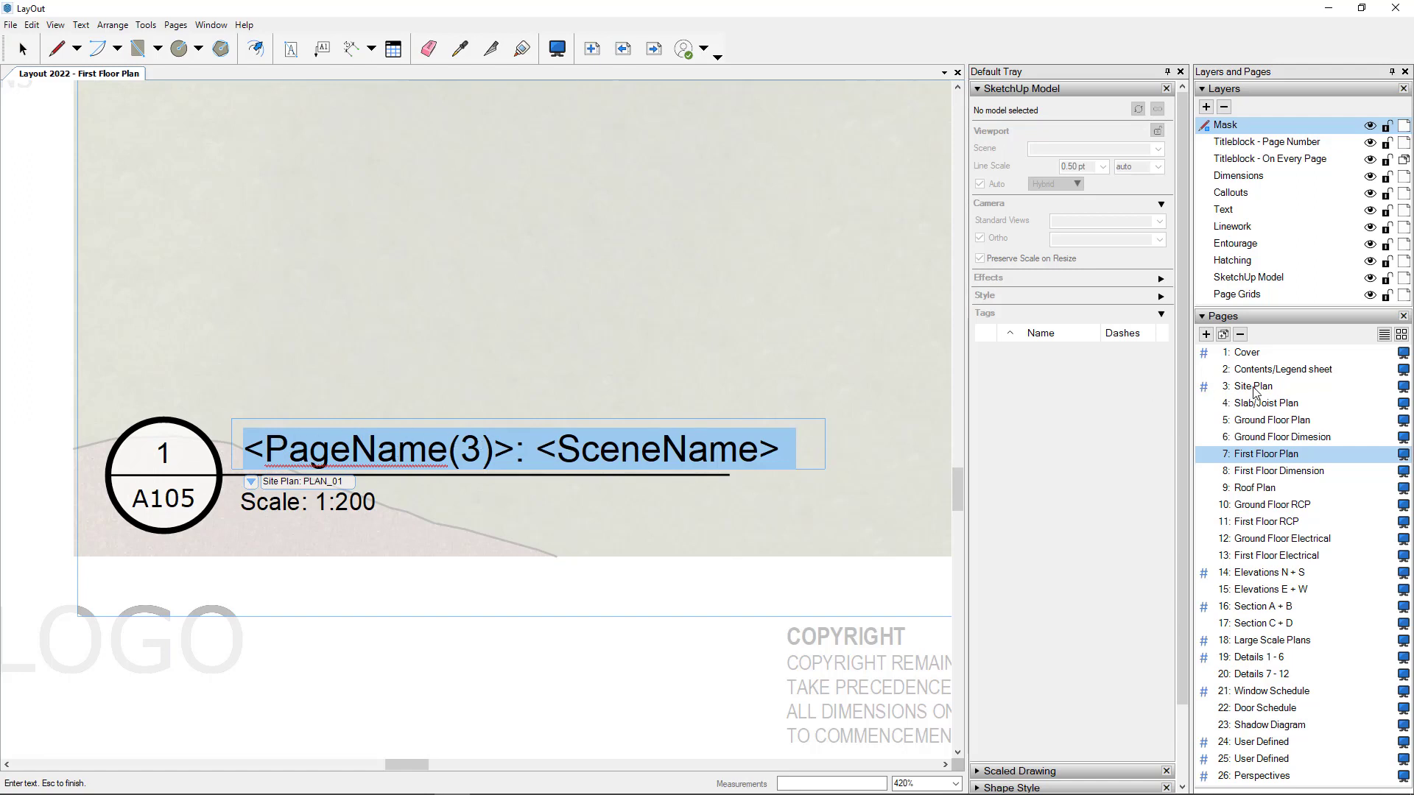
Step: Change the page number in the title's PageName auto-text to 4
left_click(485, 450)
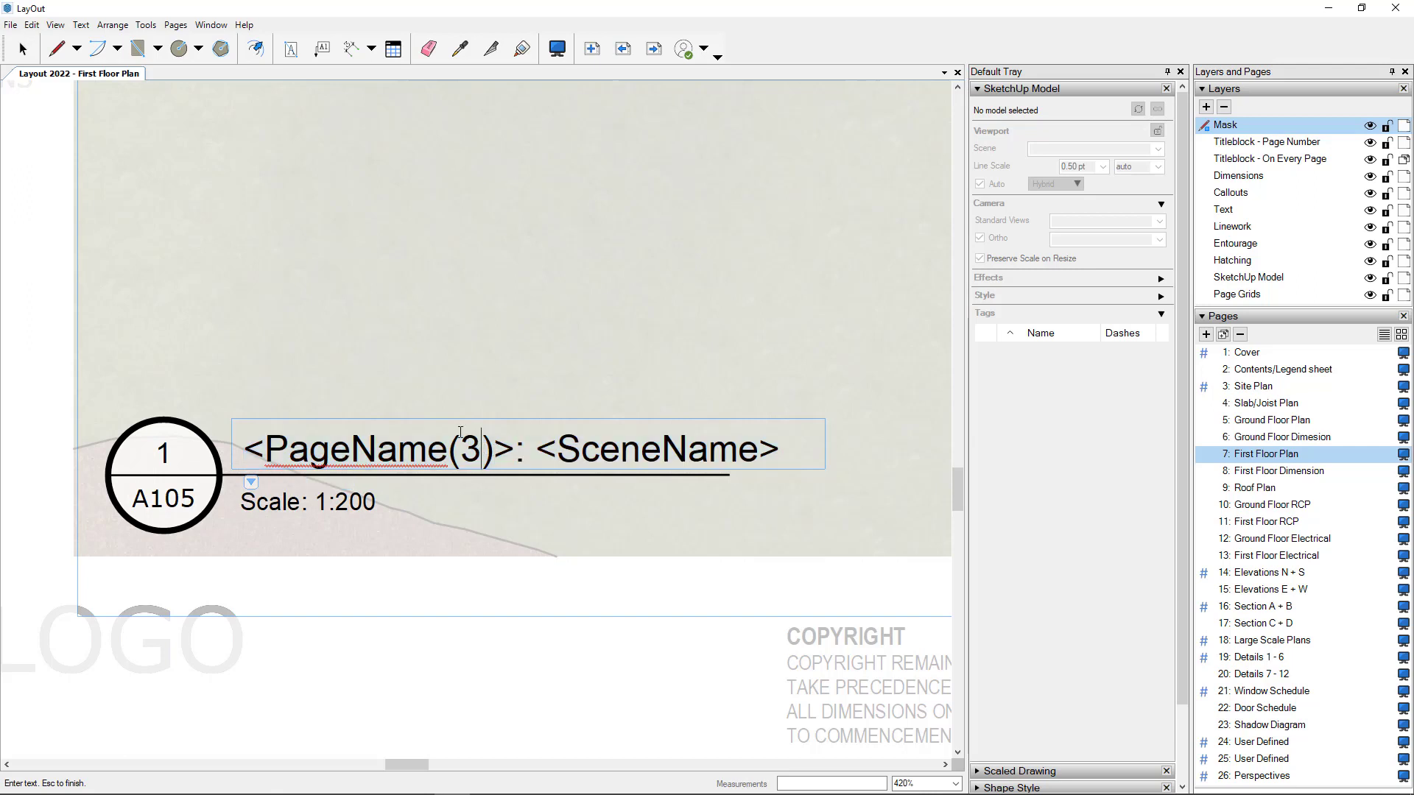
key("BackSpace")
type("4")
key("Escape")
Step: Remove the bracketed page number from the title's auto-text so it reads <PageName>: <SceneName>
left_click(430, 457)
double_click(430, 457)
left_click(484, 457)
key("BackSpace")
key("BackSpace")
key("BackSpace")
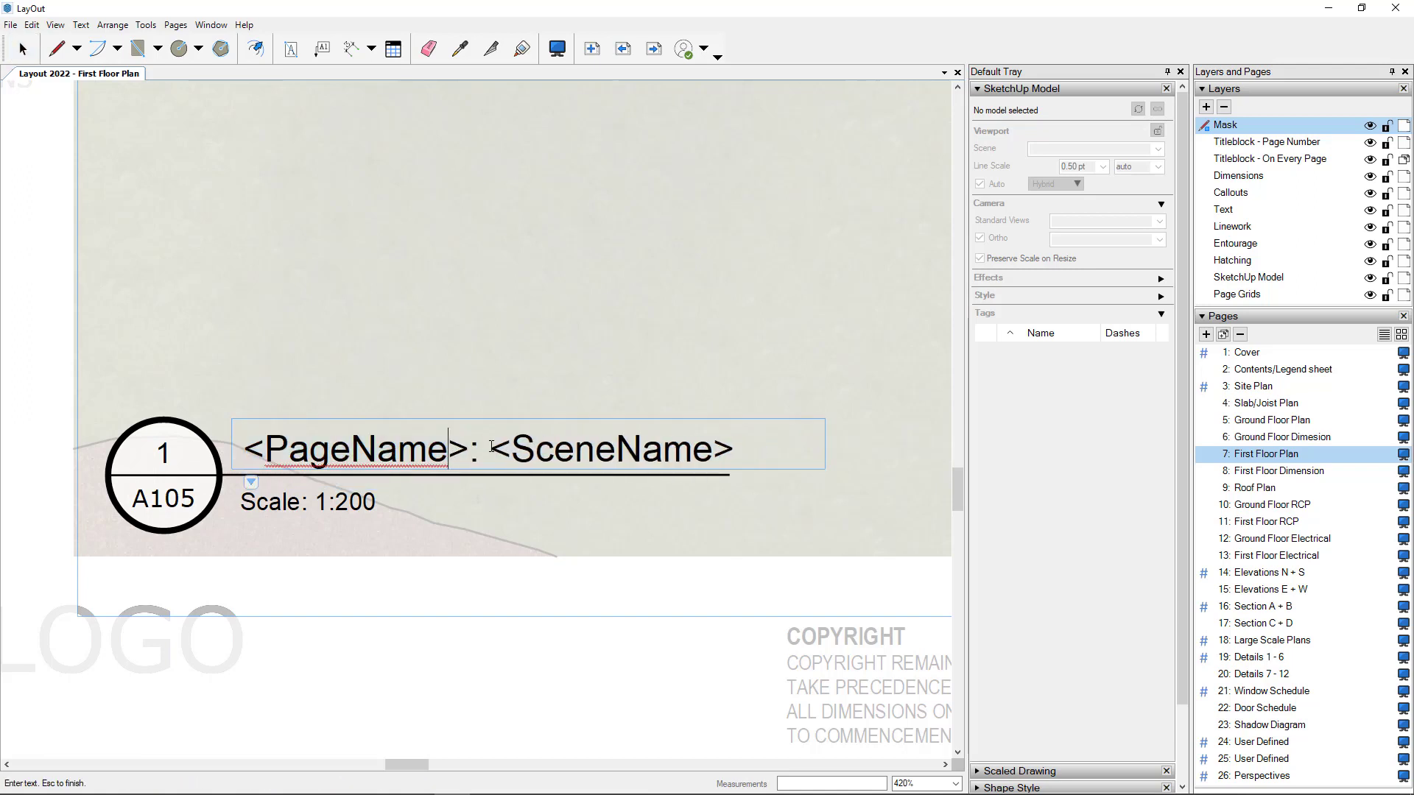
left_click(539, 251)
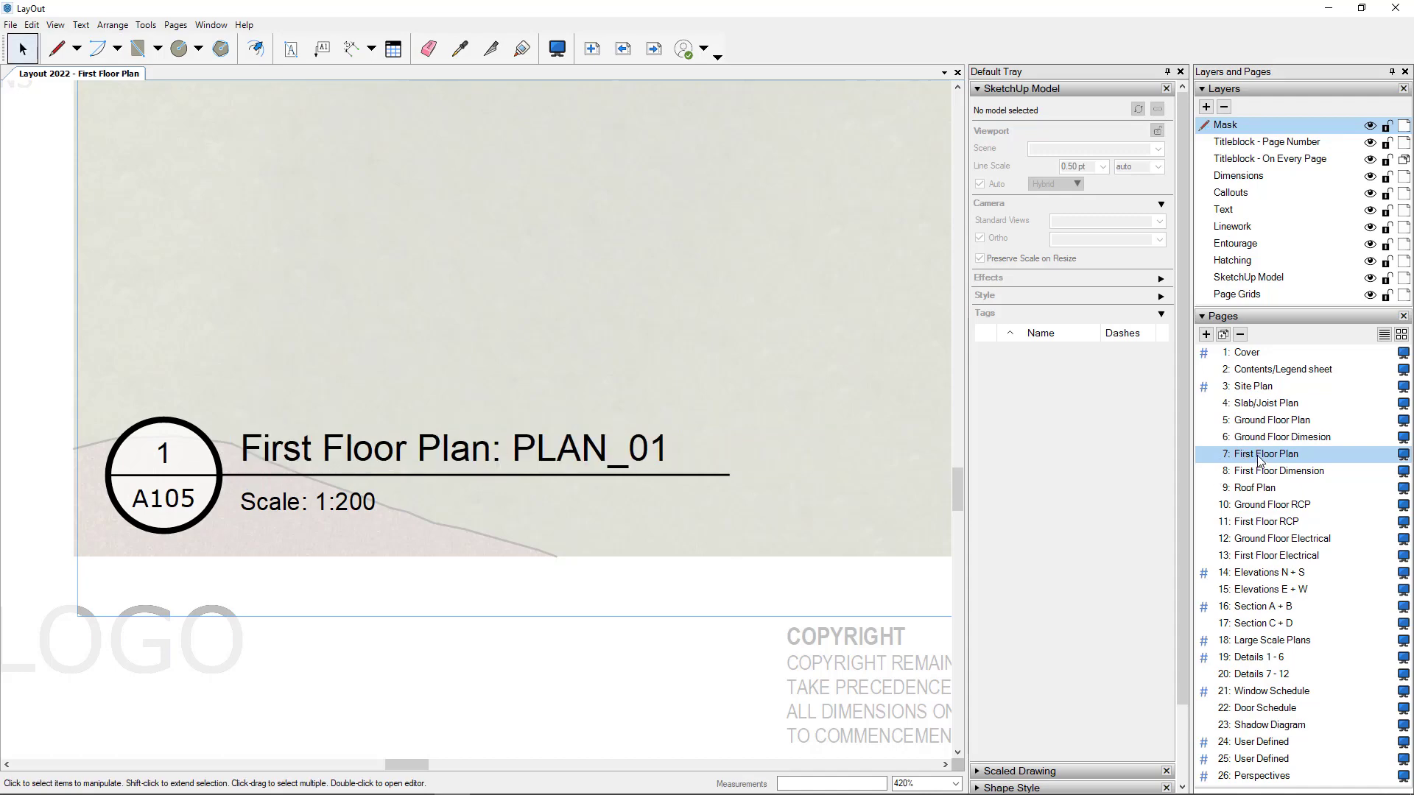
scroll(508, 549, "down", 4)
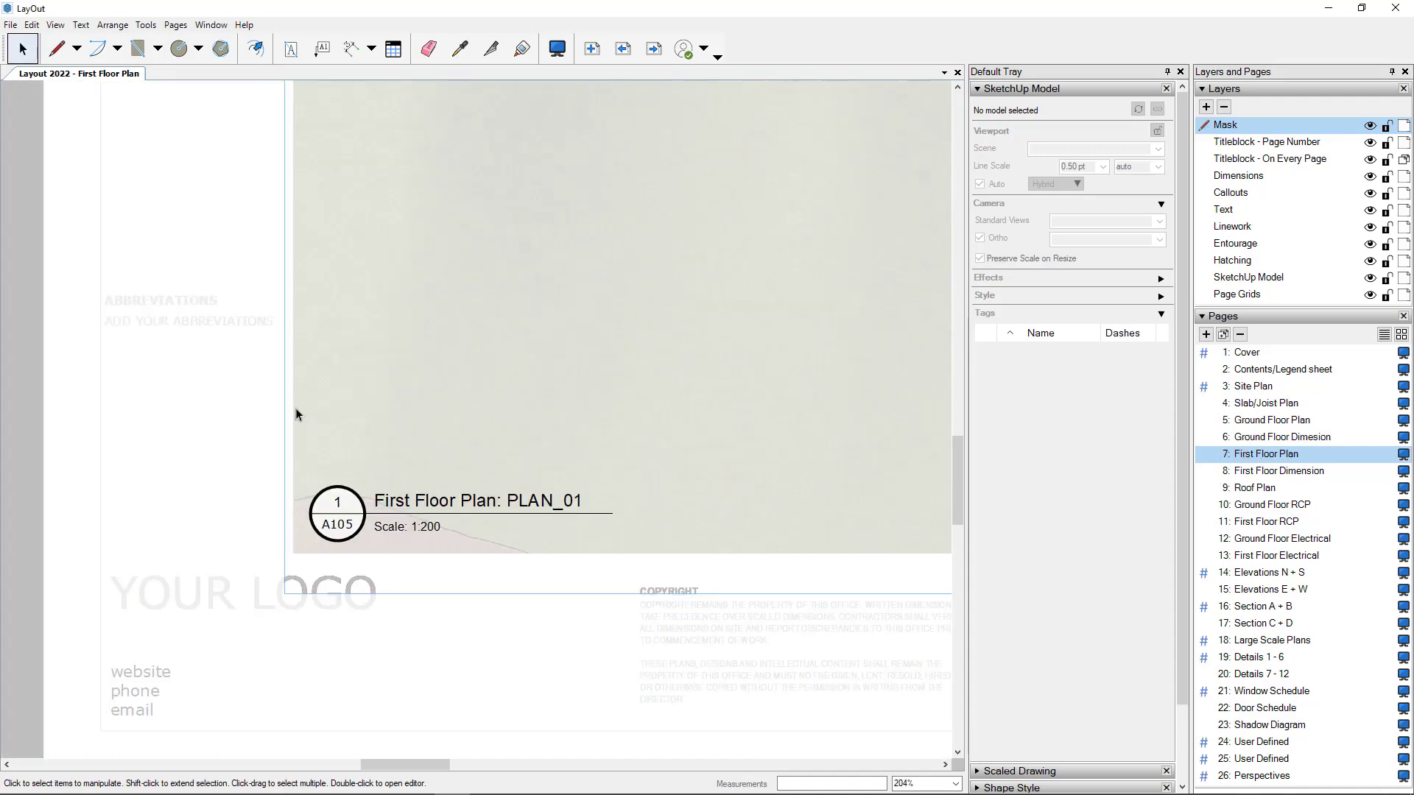